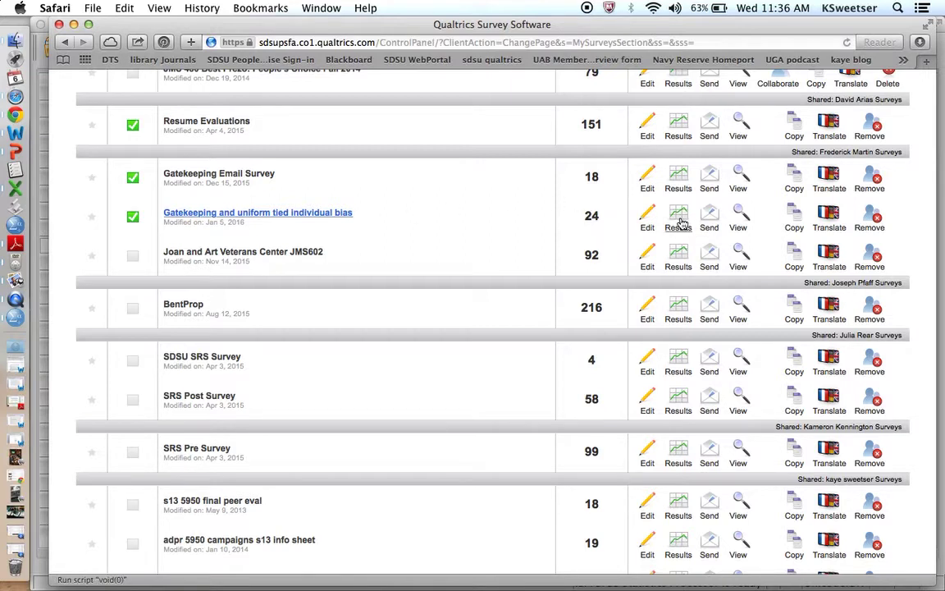
- Open the results of the 'Gatekeeping and uniform tied individual bias' survey from My Surveys
left_click(679, 224)
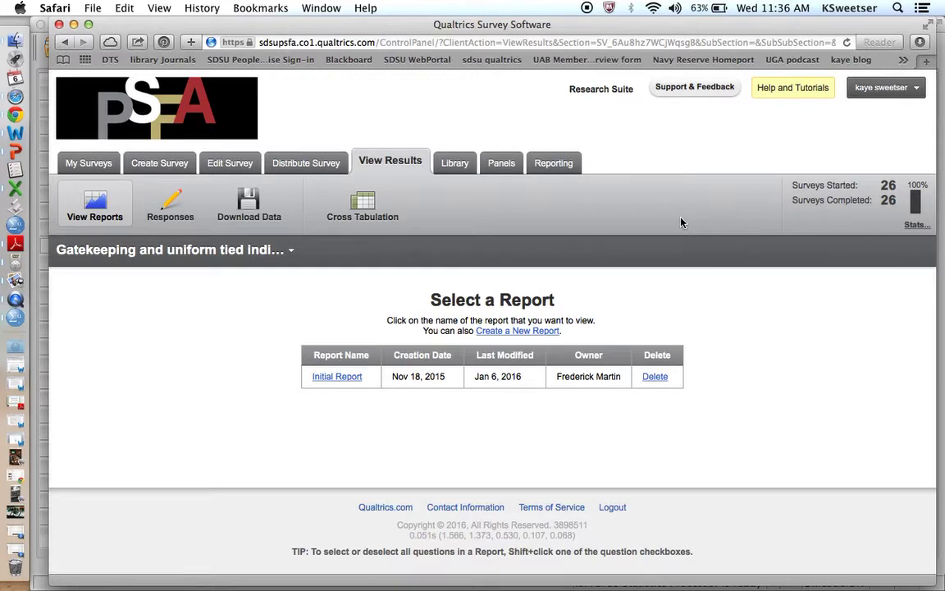
- Go to the Download Data page for the survey's results
left_click(242, 212)
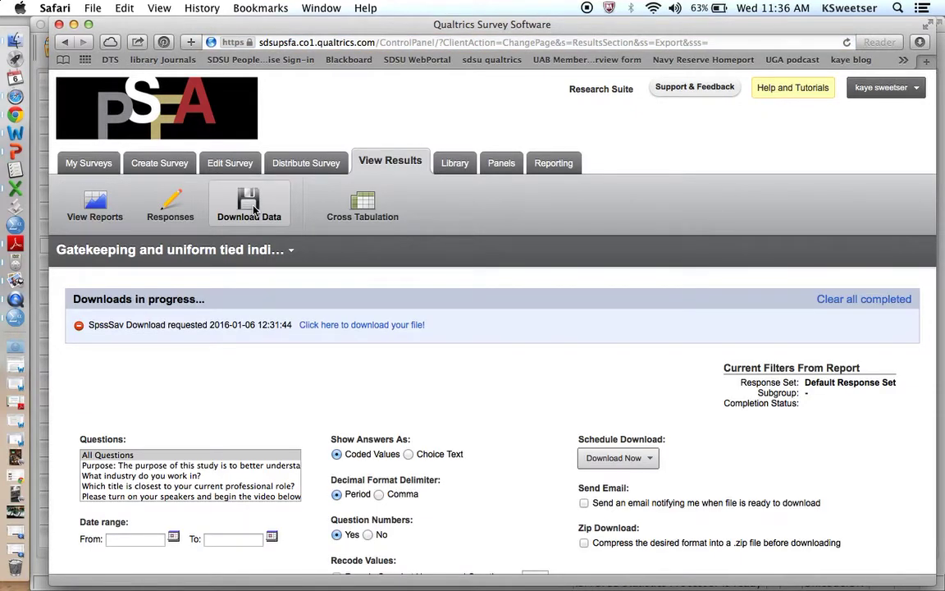
- Scroll to and highlight the Show Answers As export options, then clear the highlight
scroll(377, 412, "down", 5)
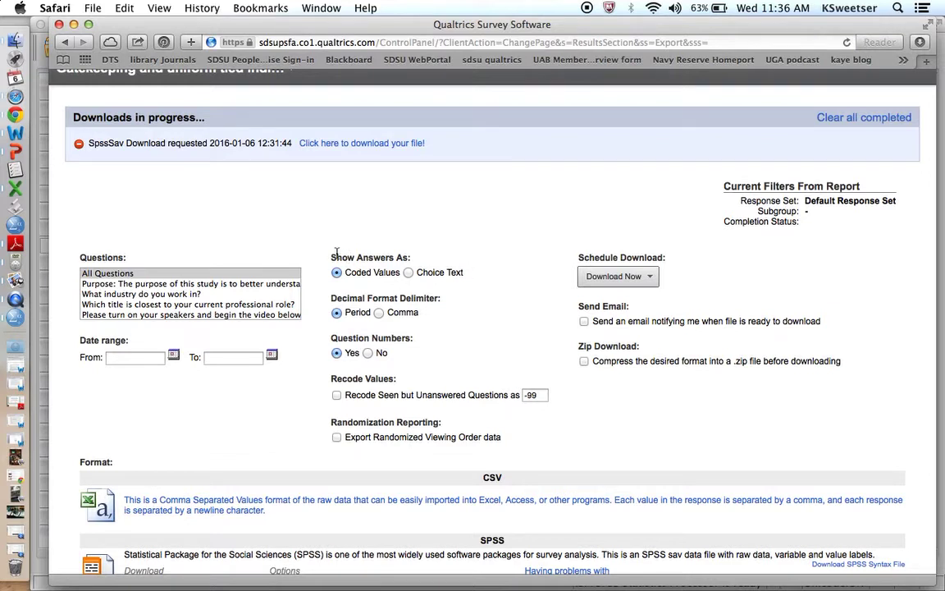
left_click_drag(327, 260, 465, 271)
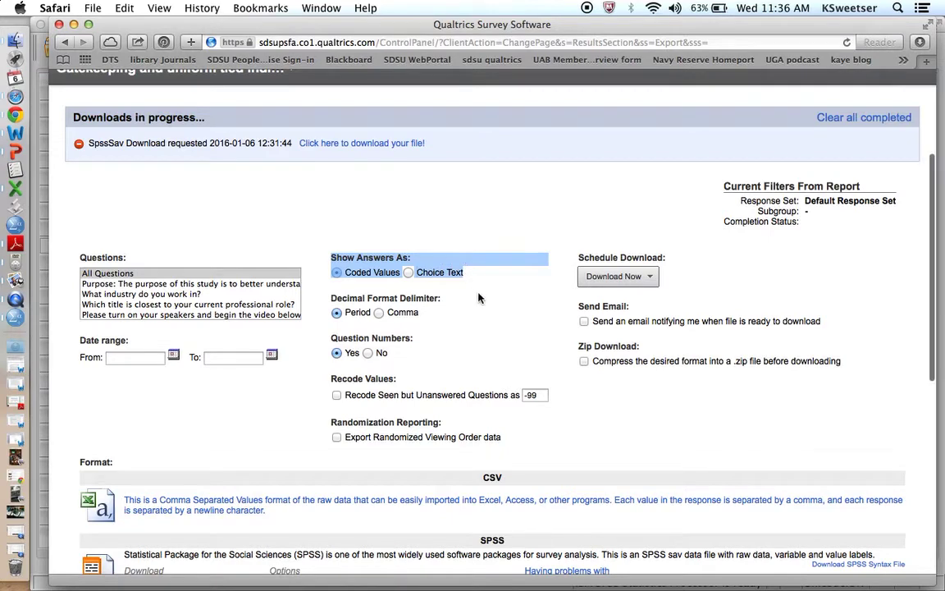
scroll(480, 298, "down", 1)
left_click(381, 246)
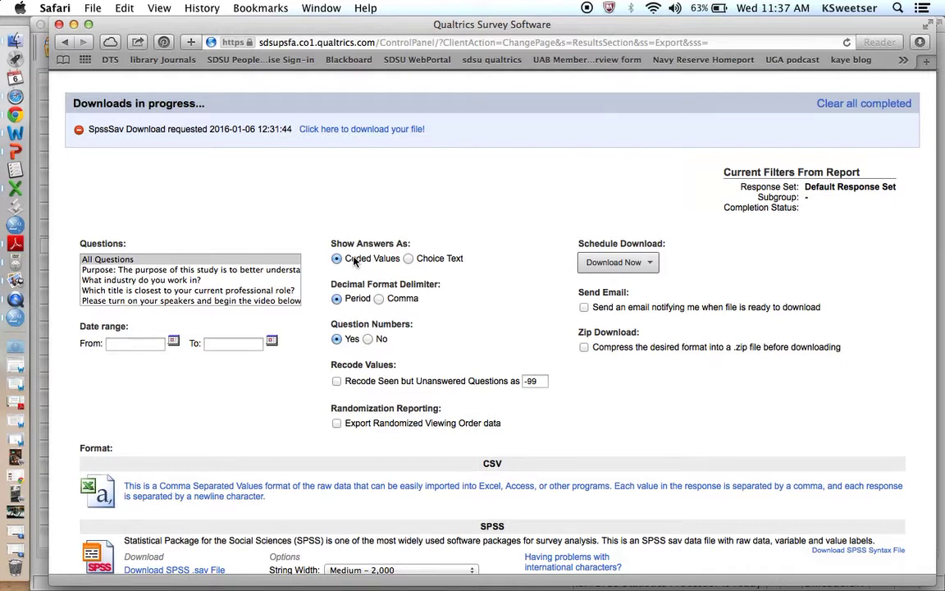
- Try Choice Text for Show Answers As, then return the export to Coded Values
left_click(408, 258)
left_click(337, 259)
scroll(498, 236, "down", 2)
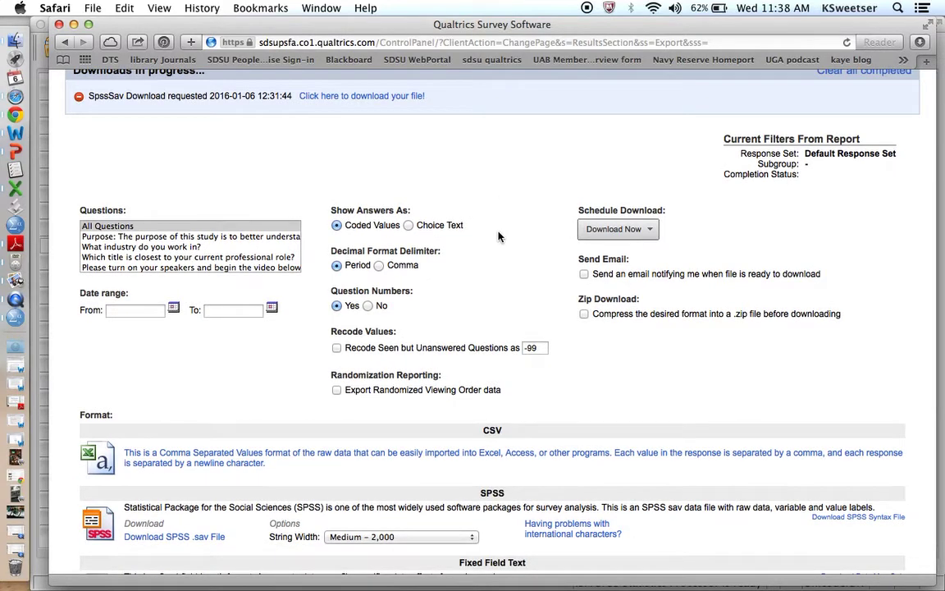
- Download the survey data as an SPSS .sav file and confirm the export completed
scroll(498, 237, "down", 3)
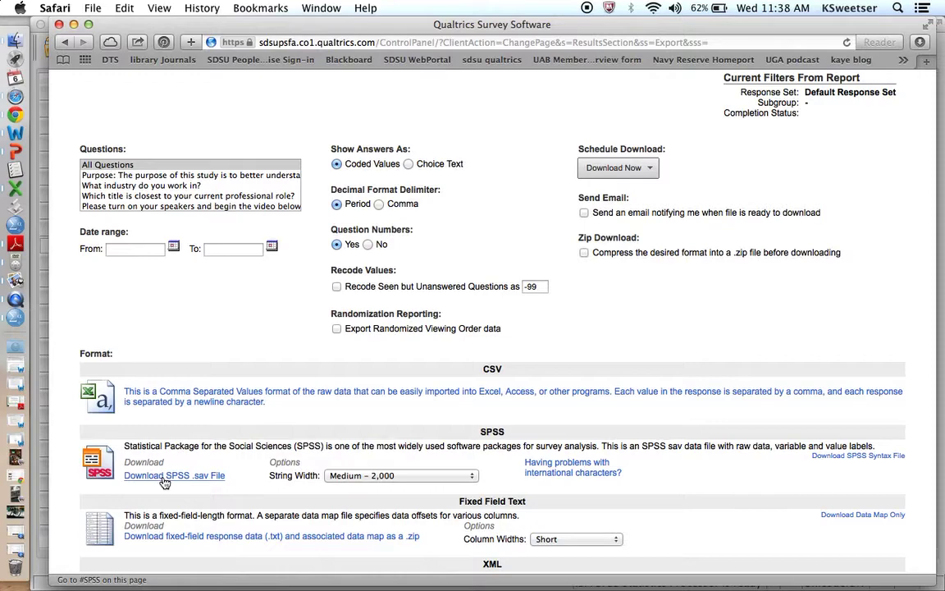
left_click(163, 479)
scroll(163, 483, "up", 1)
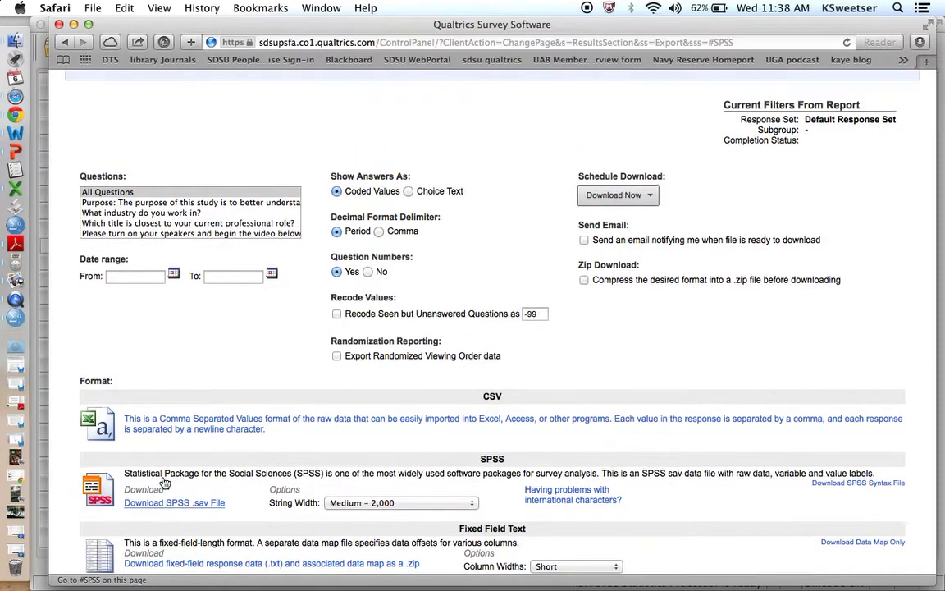
scroll(277, 474, "down", 6)
scroll(277, 474, "up", 3)
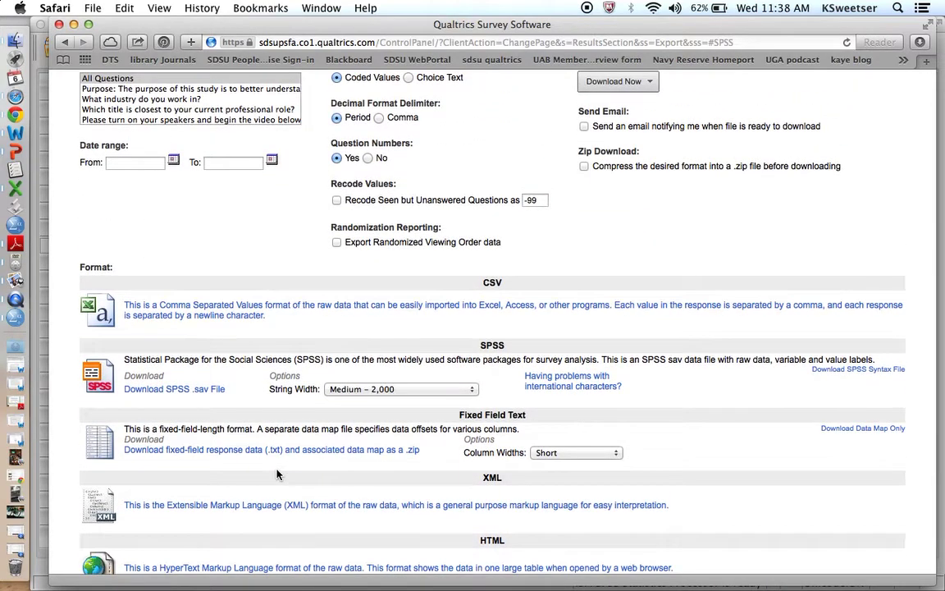
scroll(277, 474, "up", 10)
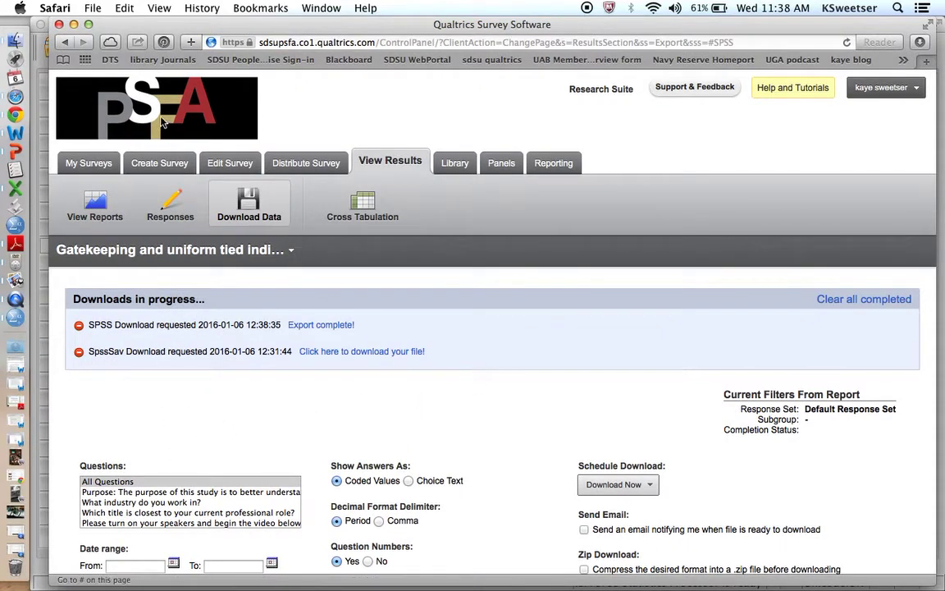
- Bring up the downloaded dataset in SPSS, inspect V9's type settings unchanged, and browse the variables
key("F3")
left_click(400, 232)
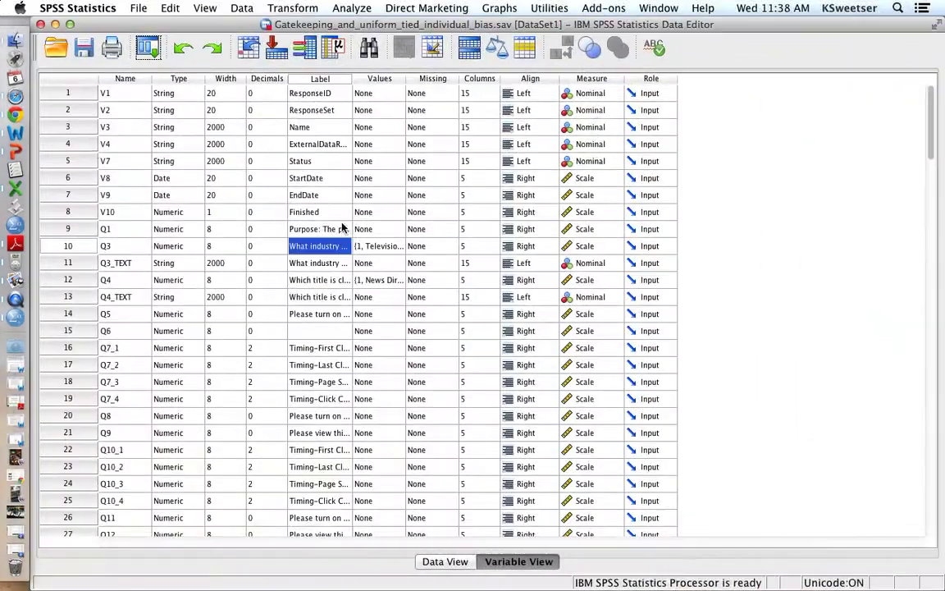
double_click(199, 195)
left_click(646, 409)
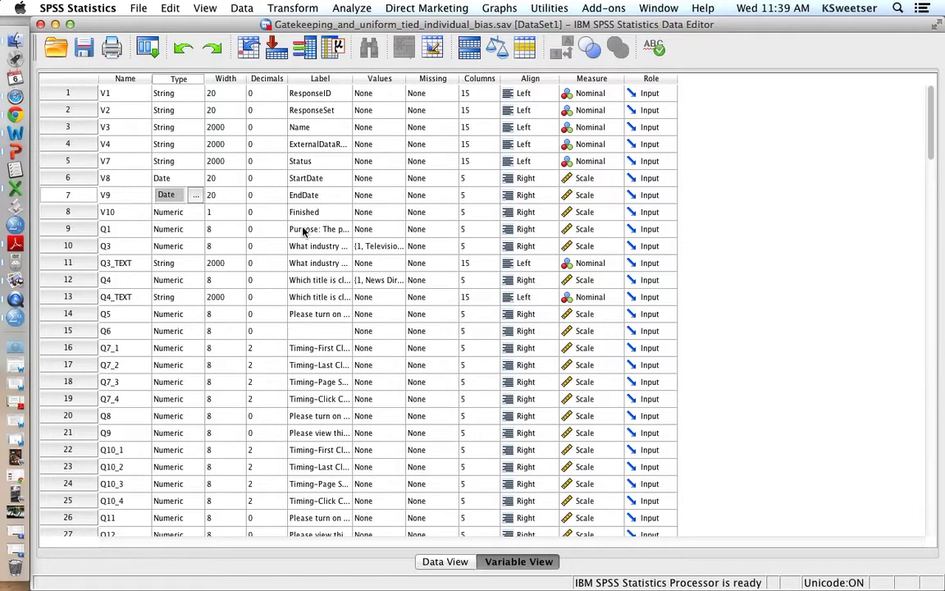
scroll(303, 231, "down", 20)
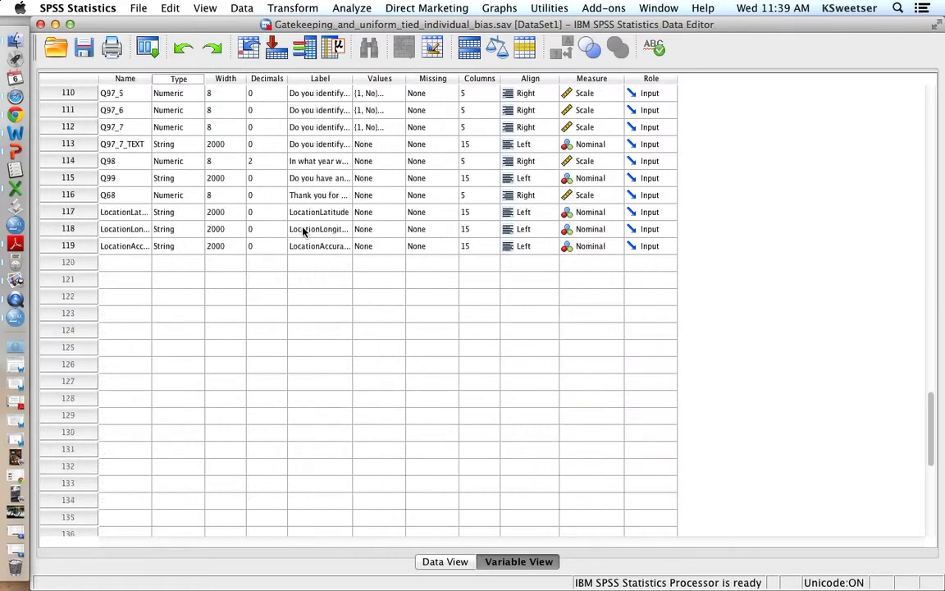
scroll(302, 232, "down", 1)
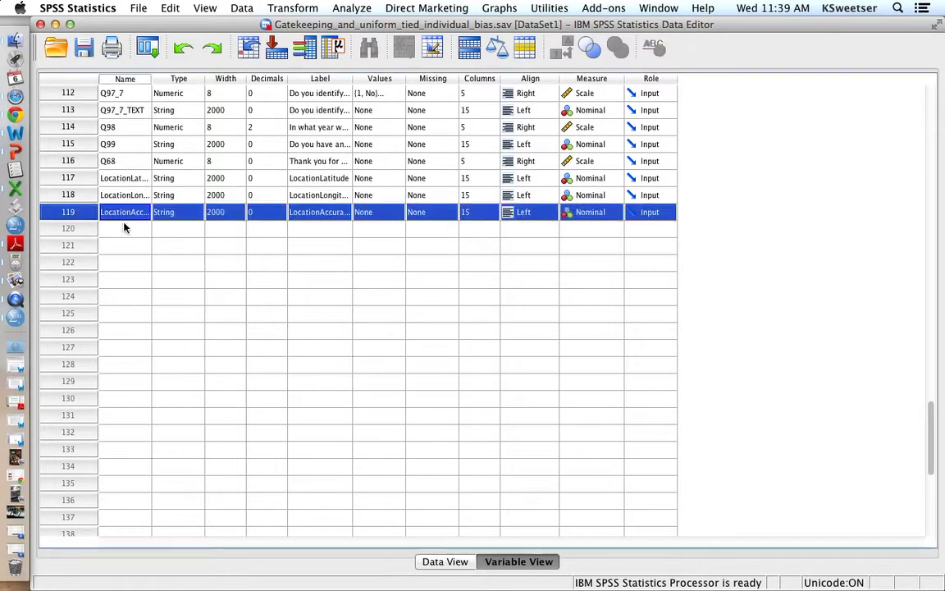
scroll(203, 255, "up", 20)
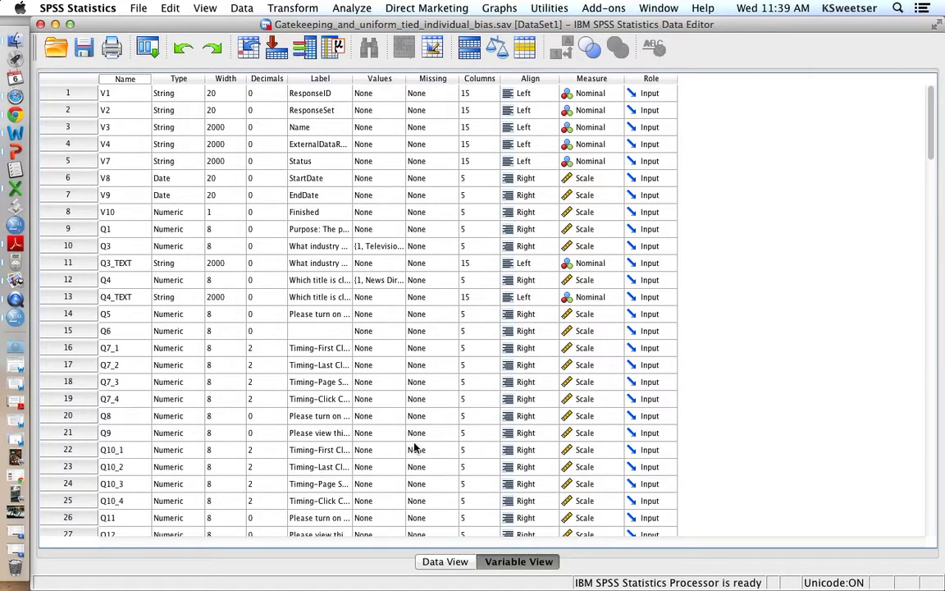
- Switch to Data View and browse the 26 cases across all 119 variable columns
left_click(444, 562)
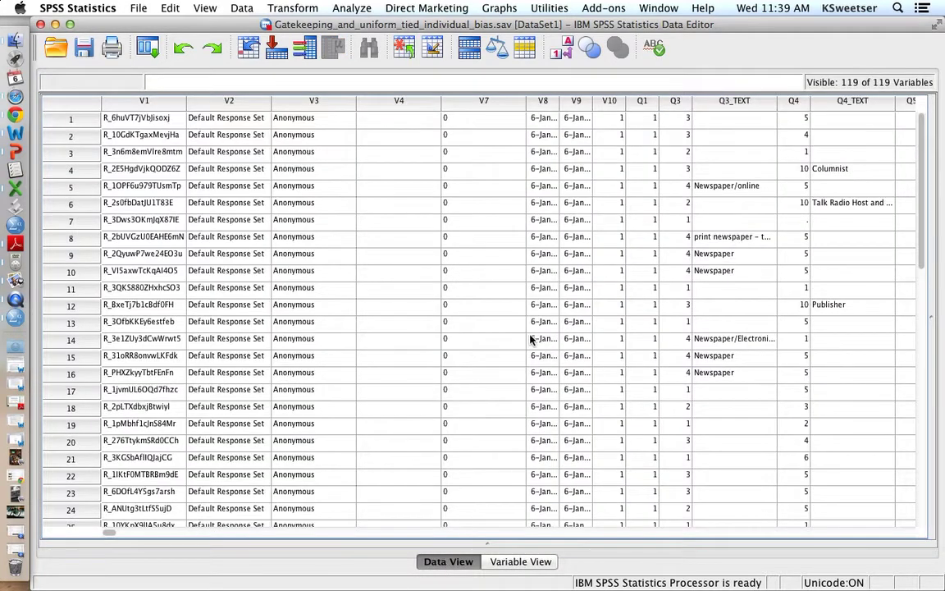
scroll(530, 338, "right", 15)
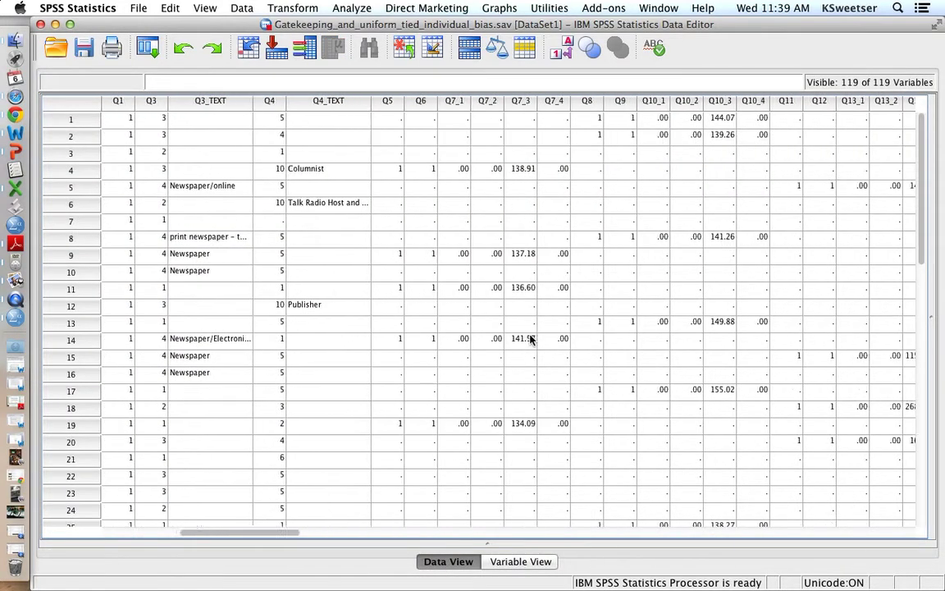
scroll(530, 338, "right", 15)
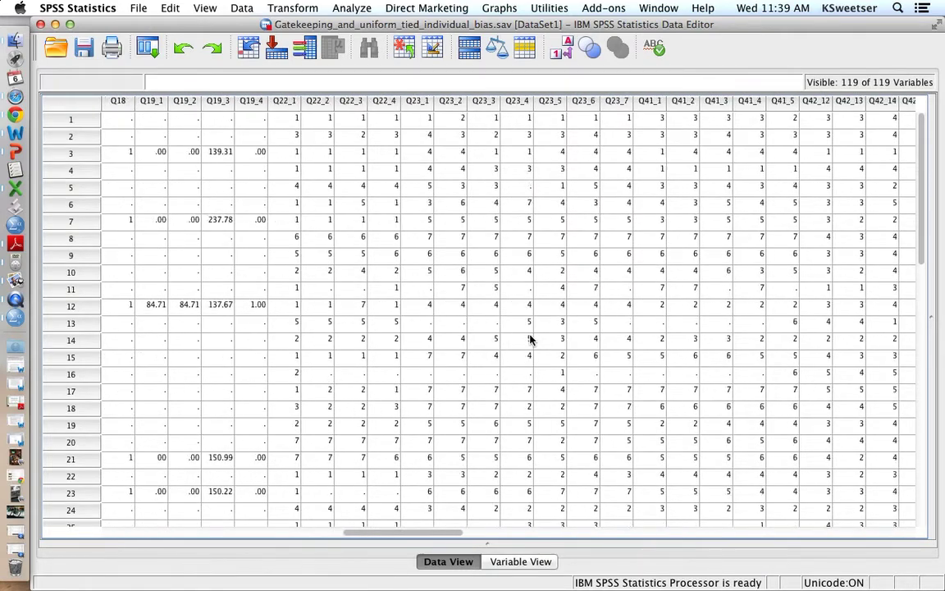
scroll(530, 338, "right", 15)
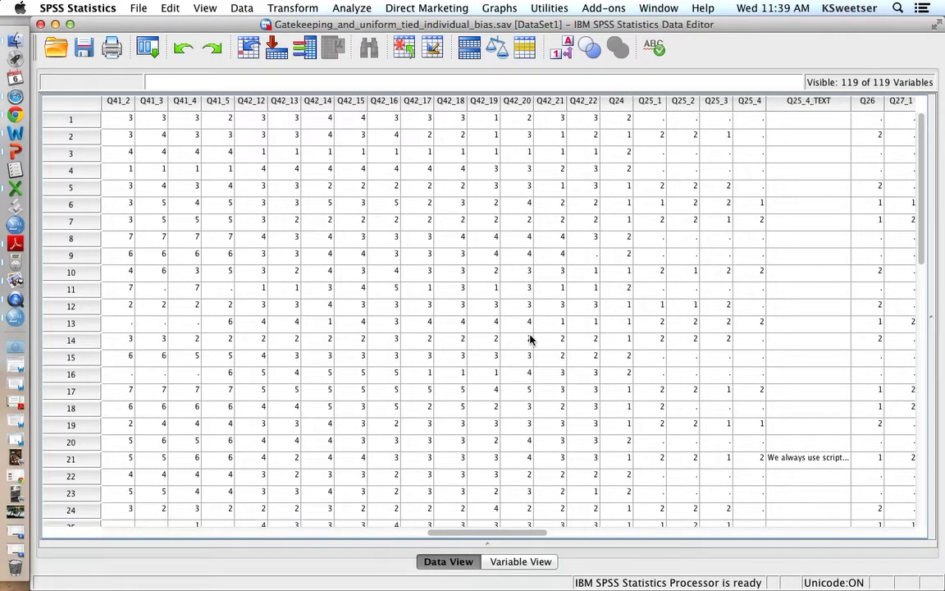
scroll(530, 338, "right", 12)
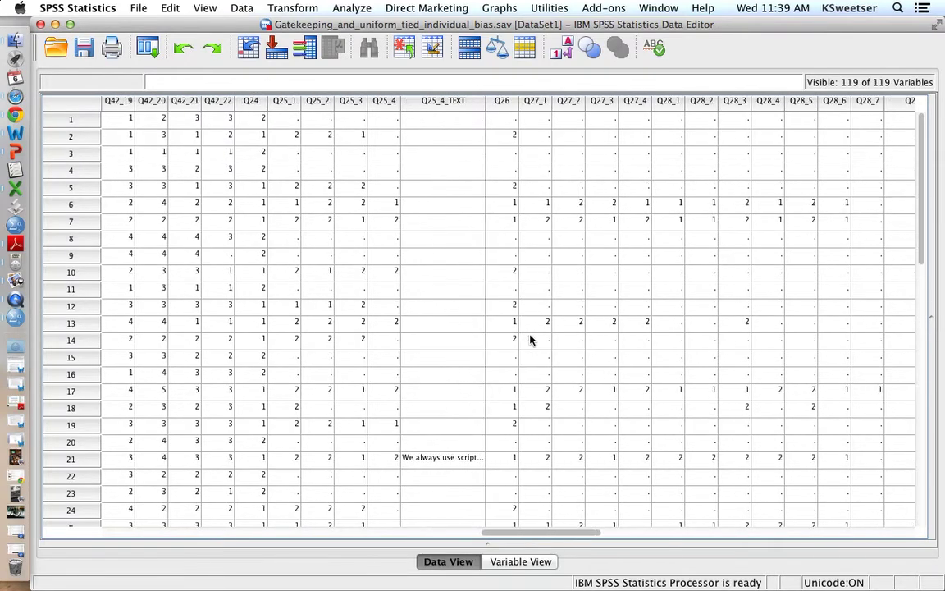
scroll(530, 338, "right", 10)
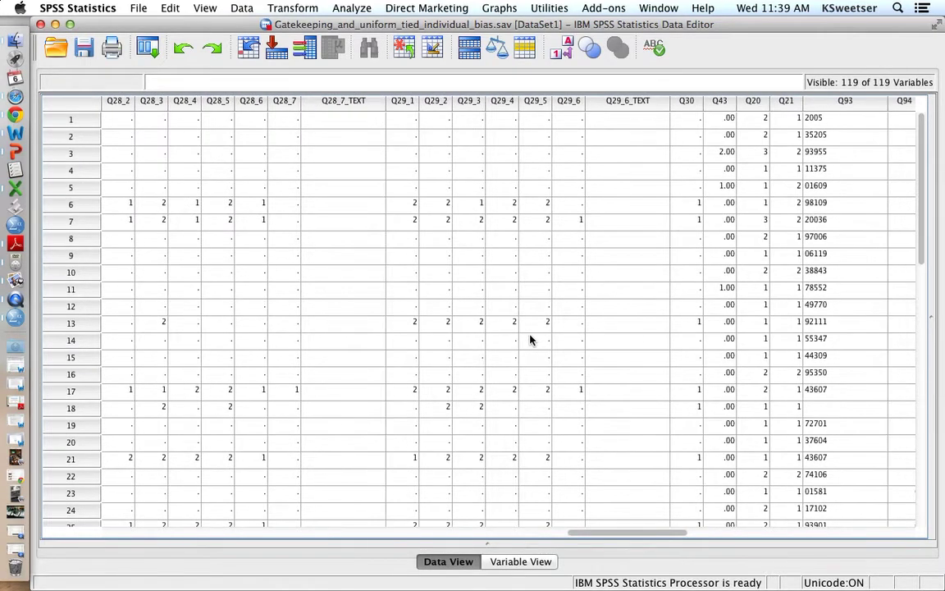
scroll(530, 338, "left", 15)
scroll(530, 338, "down", 1)
scroll(530, 338, "left", 4)
scroll(530, 338, "down", 3)
scroll(529, 338, "up", 2)
scroll(530, 338, "up", 2)
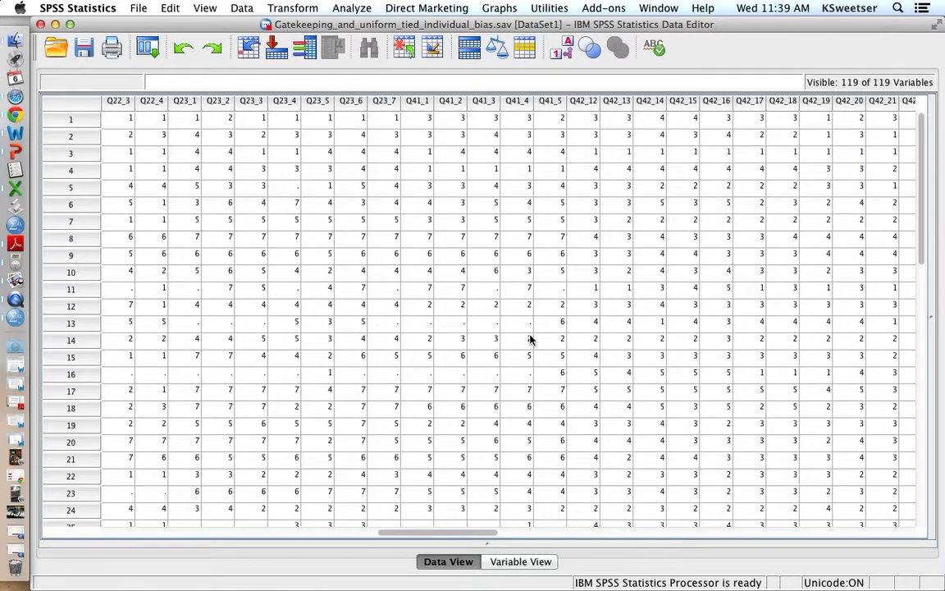
- Return to Variable View to see each variable's type, width, label and measure
left_click(520, 561)
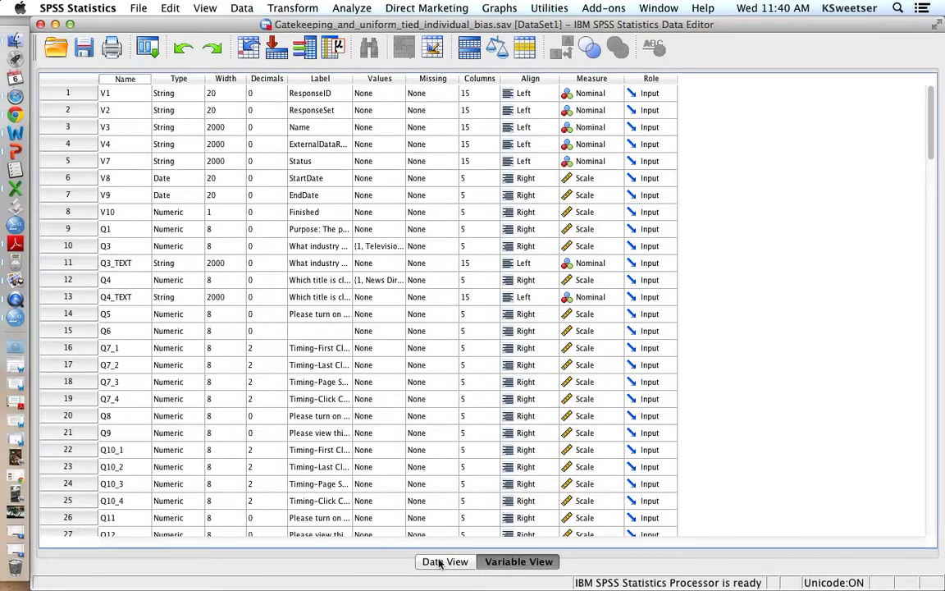
- Widen the Label column so full question texts are visible
left_click(295, 75)
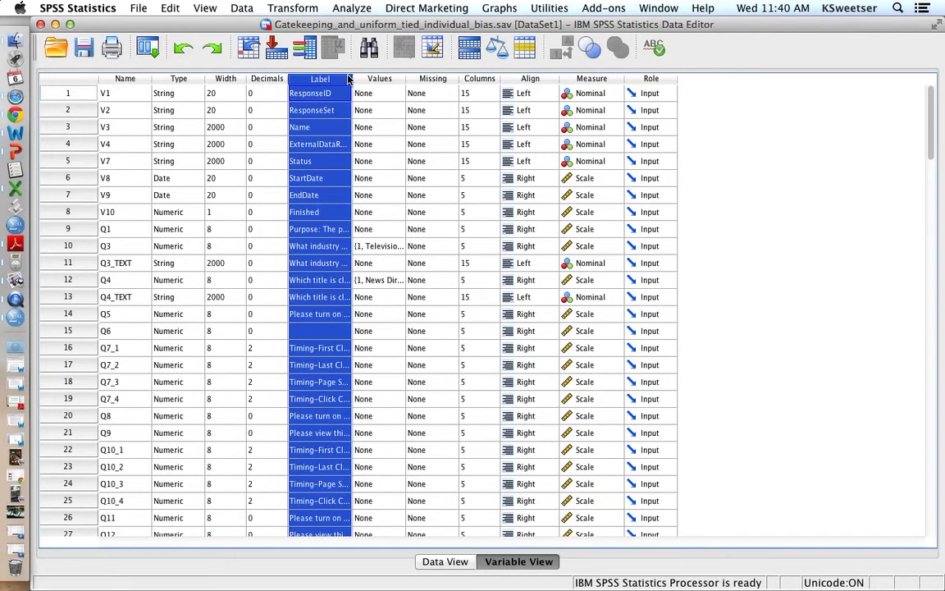
left_click_drag(350, 77, 628, 99)
left_click(127, 106)
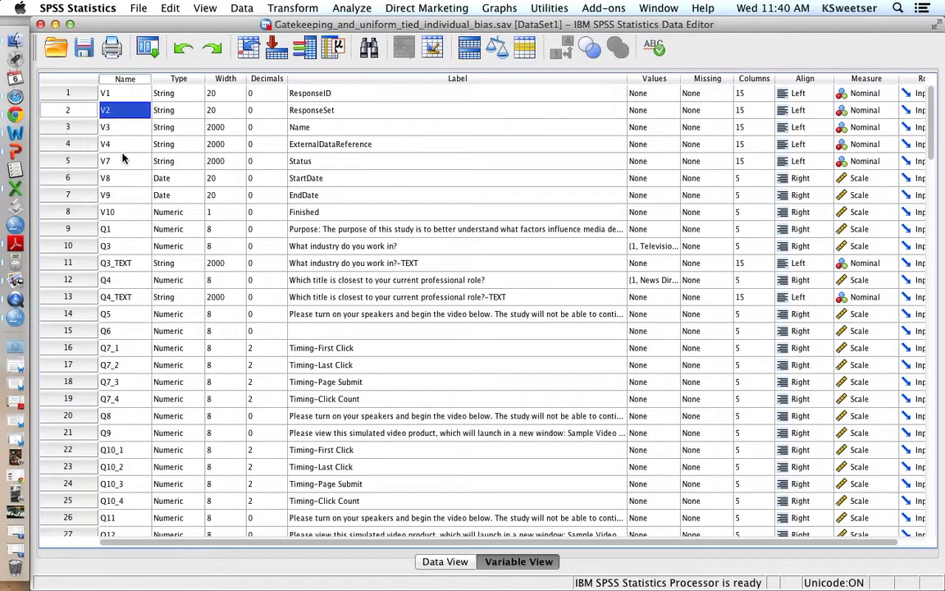
- Review labels such as Name, Timing-First Click and Timing-Click Count
left_click(365, 129)
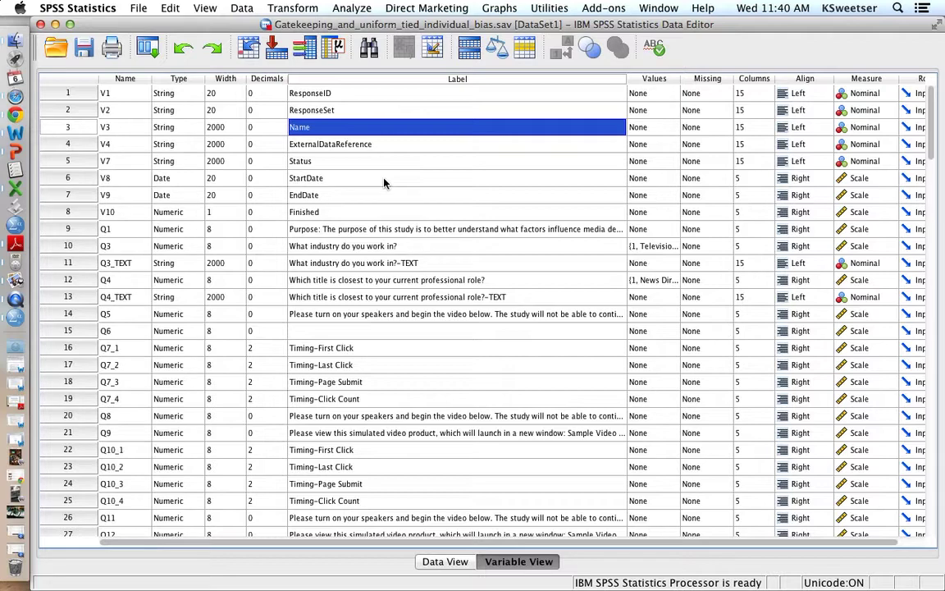
scroll(384, 182, "down", 8)
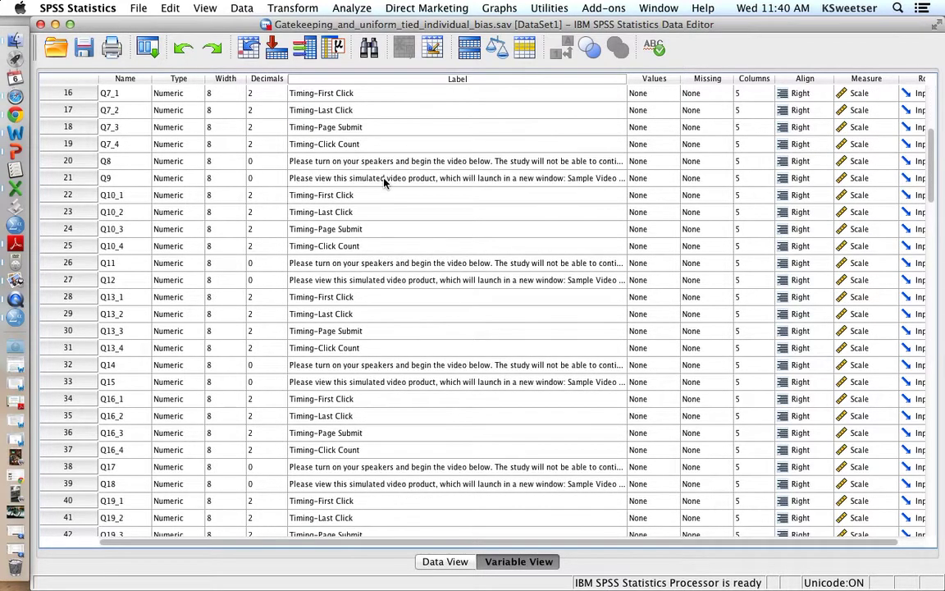
scroll(384, 182, "up", 5)
left_click(373, 263)
scroll(374, 265, "down", 1)
scroll(373, 265, "down", 10)
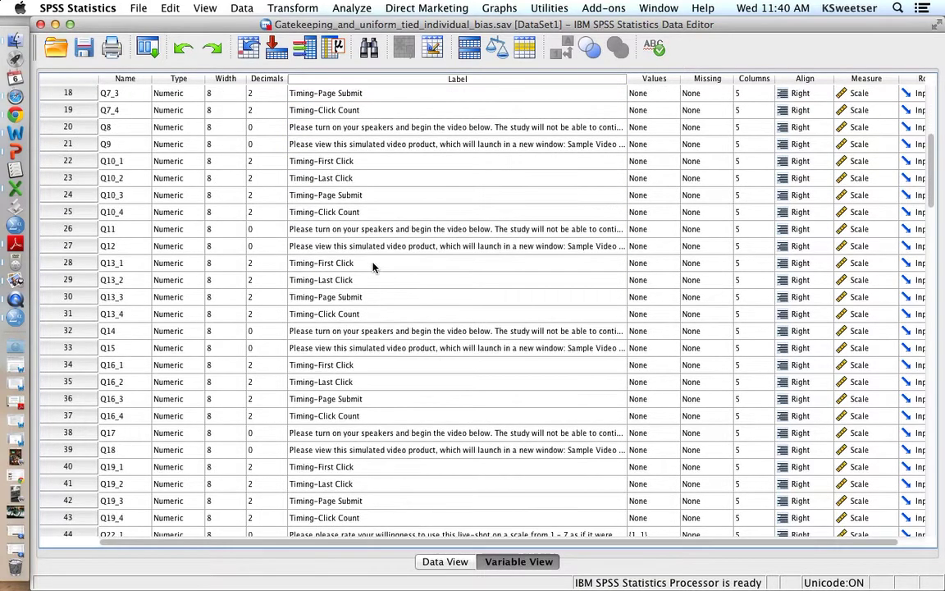
left_click(361, 348)
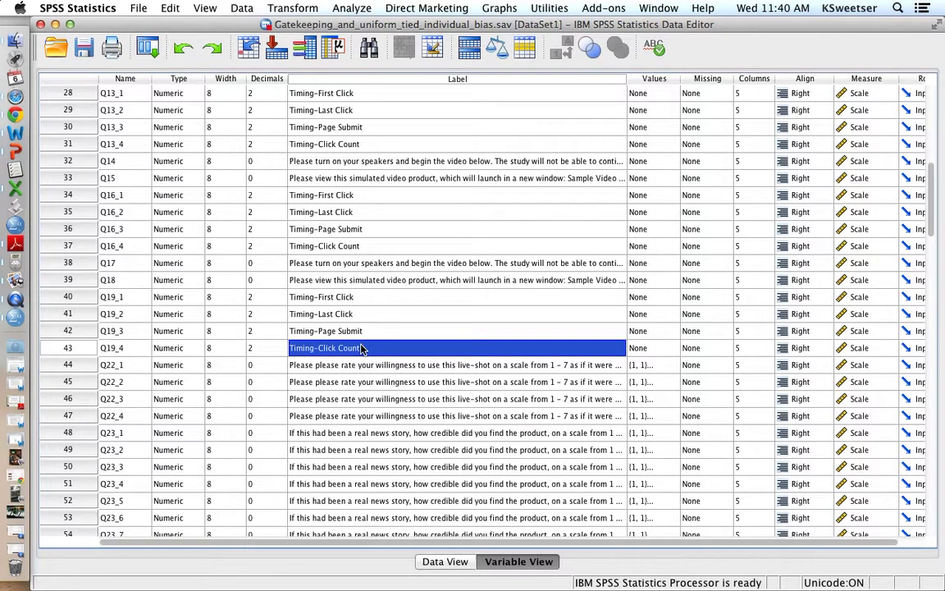
scroll(360, 347, "down", 1)
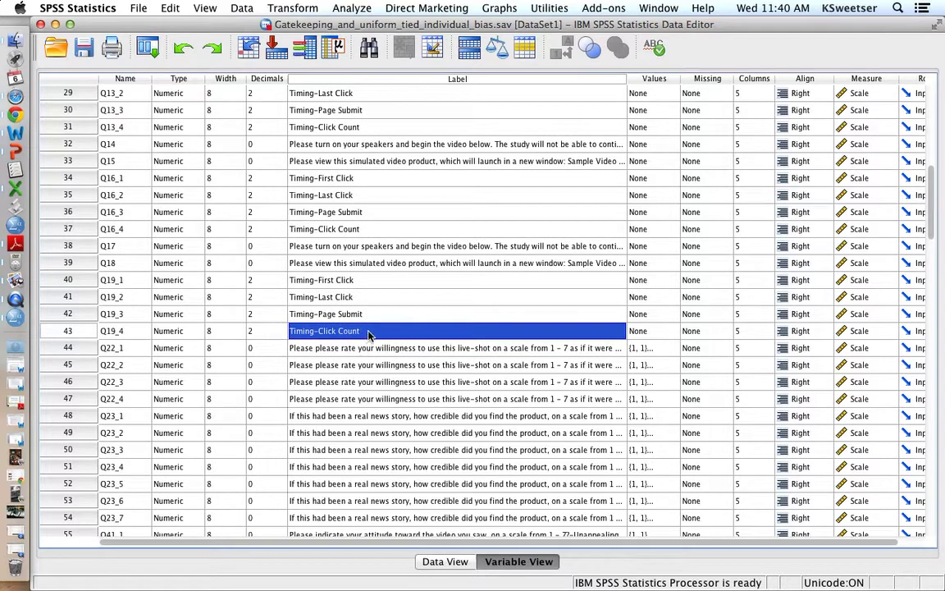
left_click(371, 353)
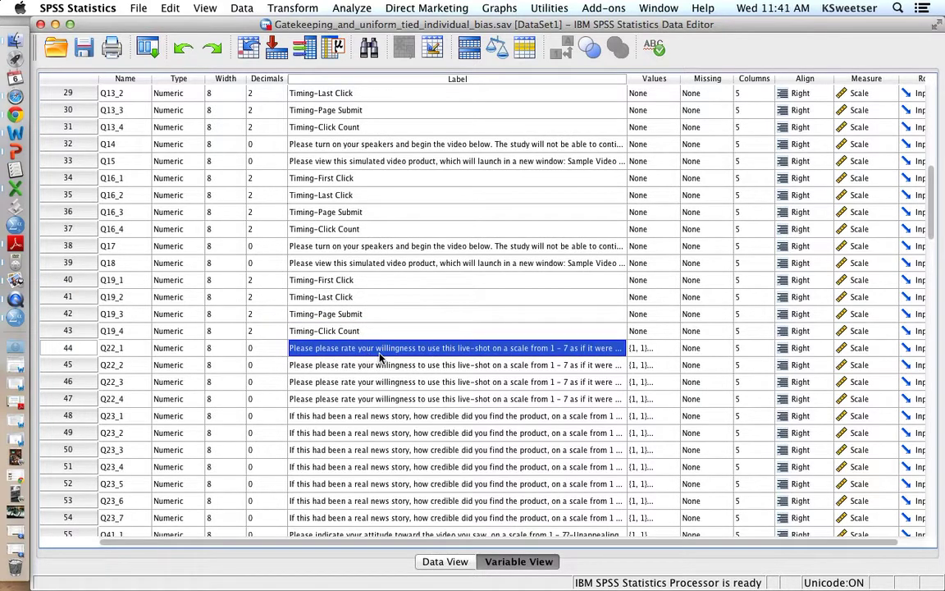
double_click(380, 353)
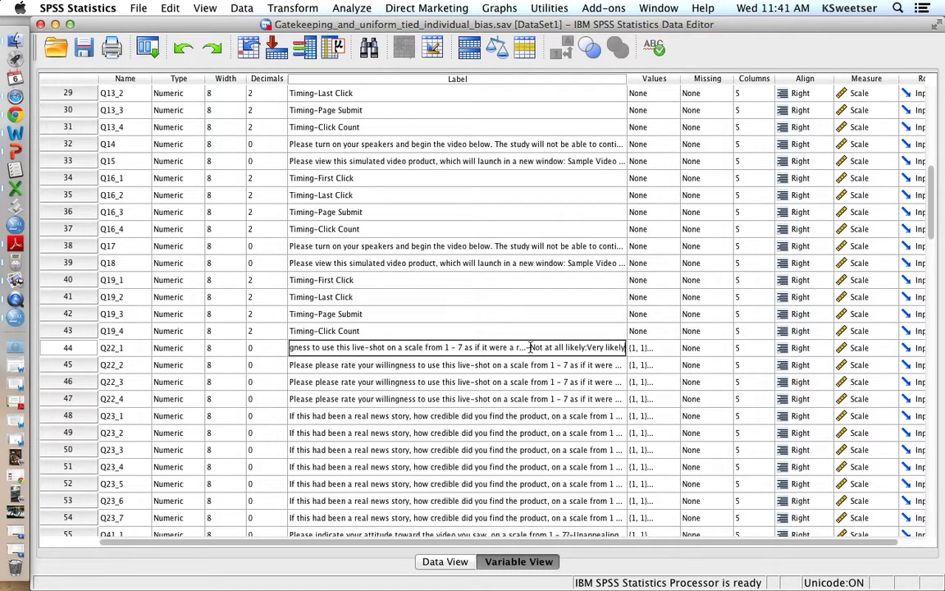
left_click_drag(530, 347, 642, 351)
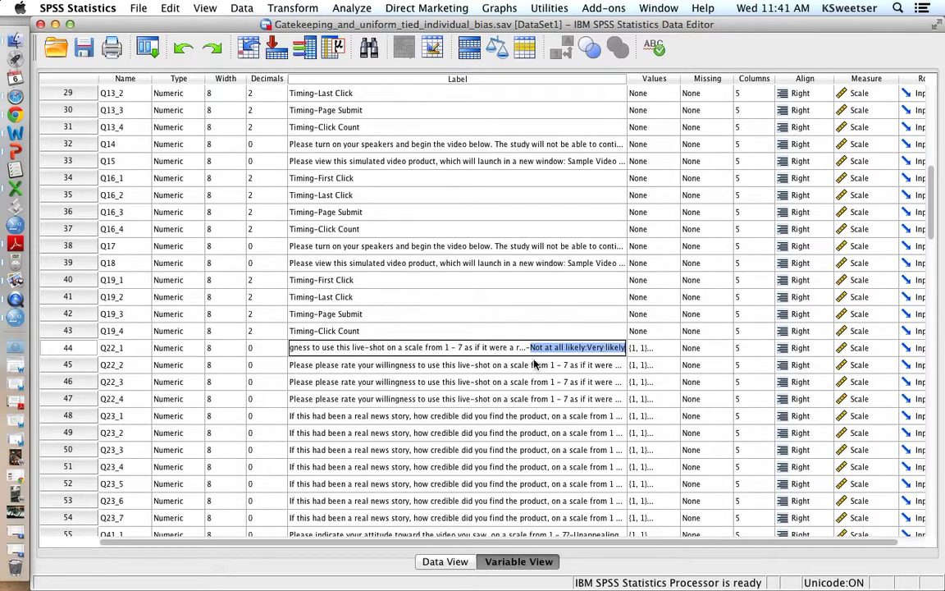
left_click(528, 347)
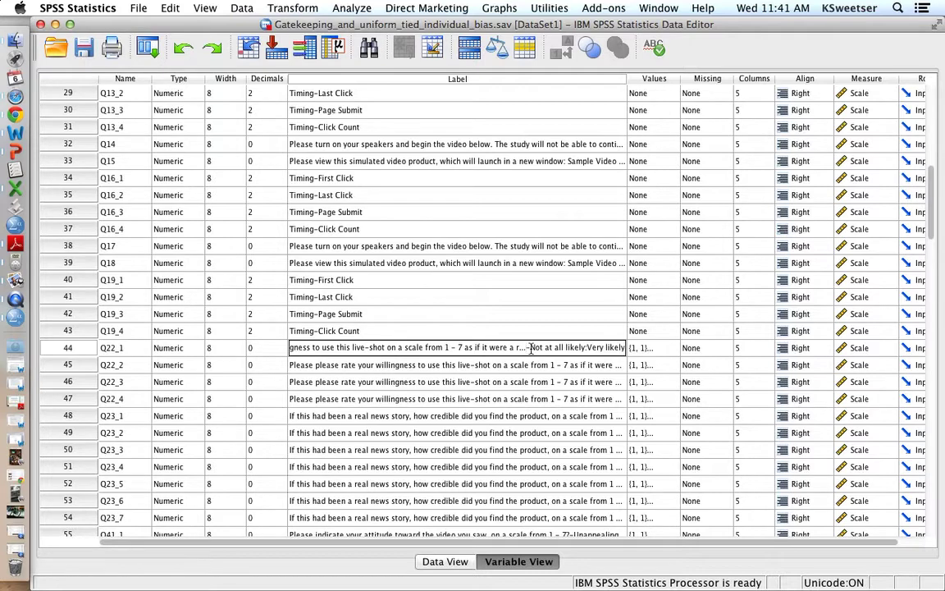
scroll(531, 351, "down", 1)
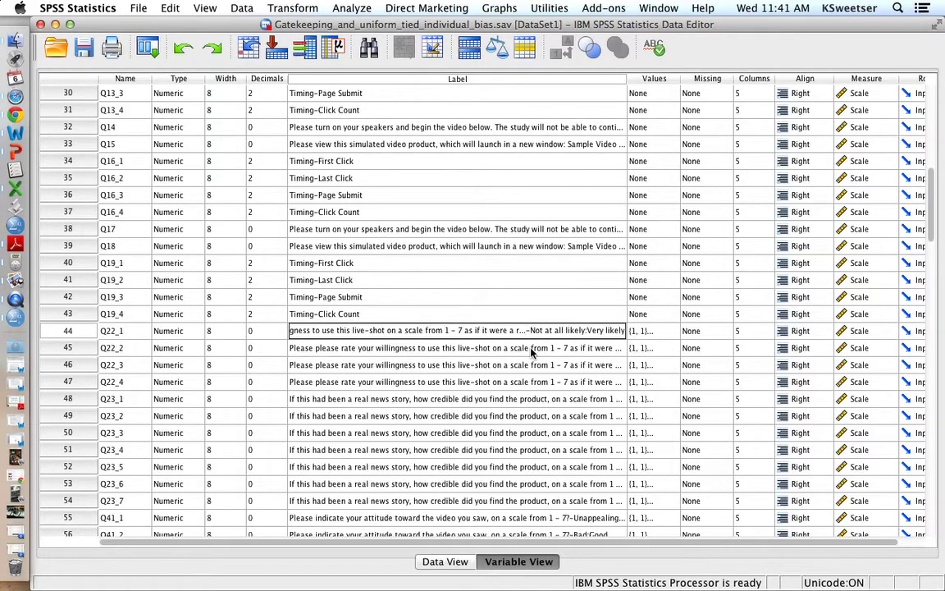
scroll(533, 328, "down", 2)
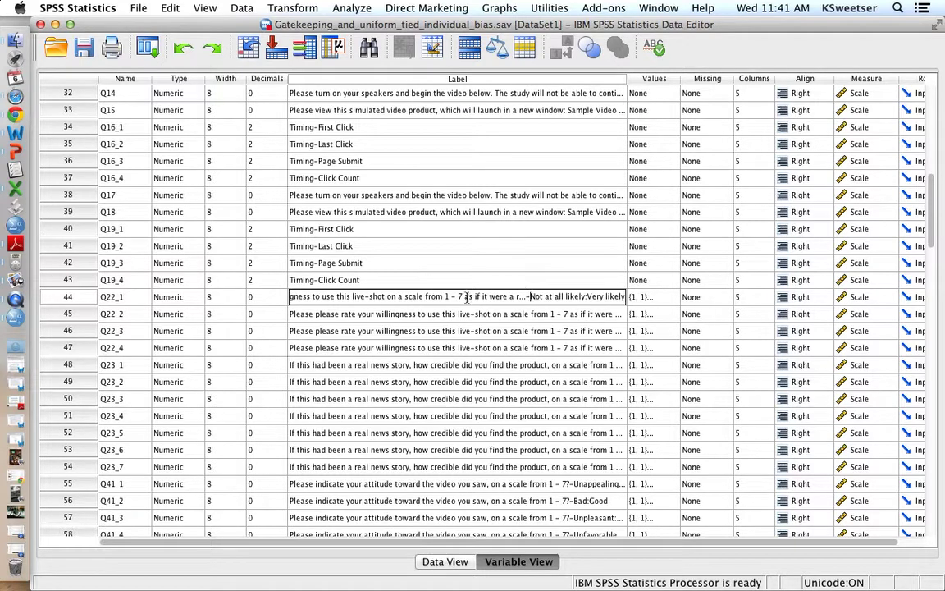
key("Return")
left_click_drag(432, 301, 405, 472)
scroll(405, 473, "down", 10)
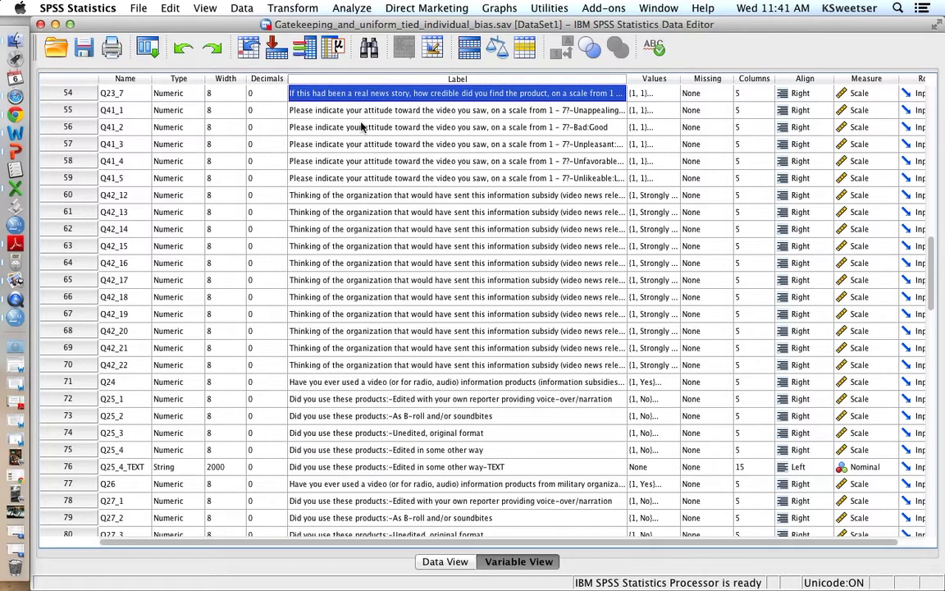
left_click_drag(326, 110, 347, 364)
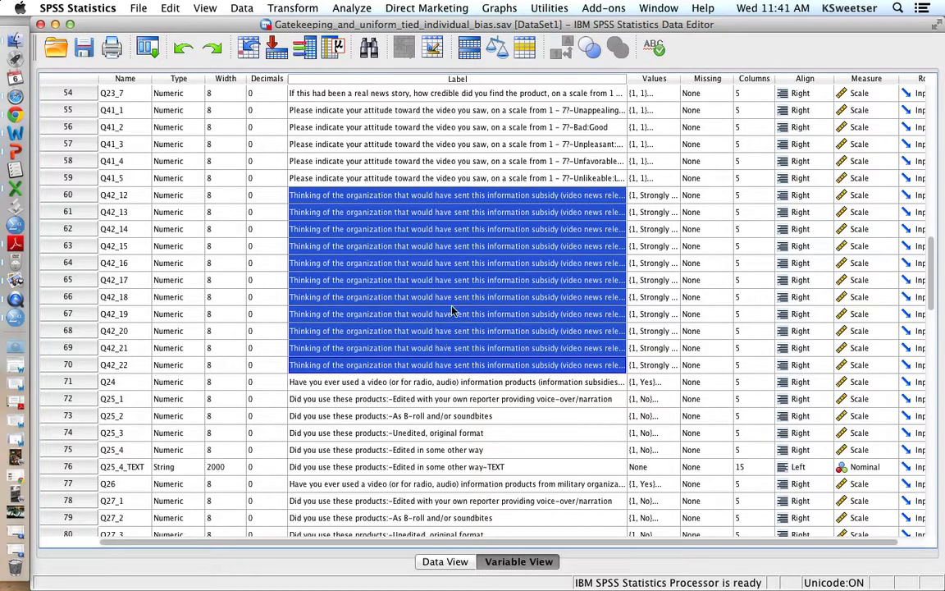
- Trim the repeated question stem from the Q42_12 and Q42_13 labels
left_click(476, 197)
left_click(495, 197)
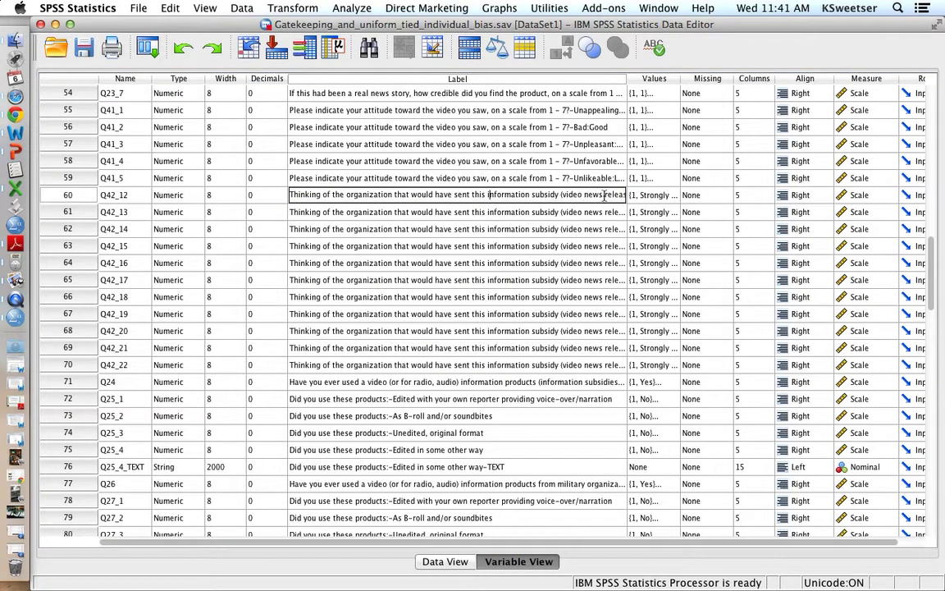
key("Right")
key("Right")
key("Right")
key("Right")
key("Right")
key("Right")
key("Right")
key("Right")
key("Right")
key("Right")
key("Right")
key("Right")
key("Right")
key("Right")
key("Right")
key("Right")
key("Right")
key("Right")
key("Right")
key("Right")
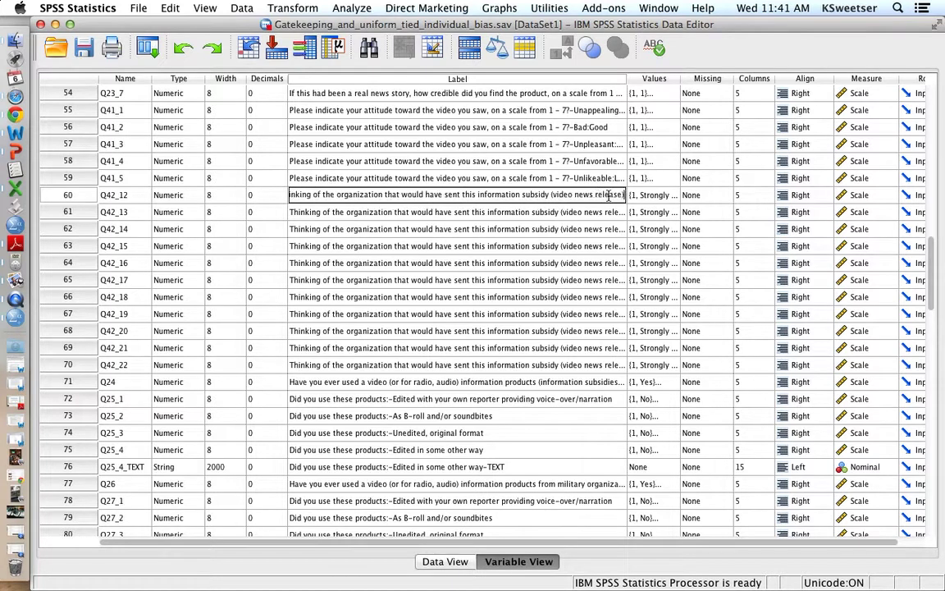
key("Right")
key("Right")
key("Right")
key("Right")
key("Right")
key("Right")
key("Right")
key("Right")
key("Right")
key("Right")
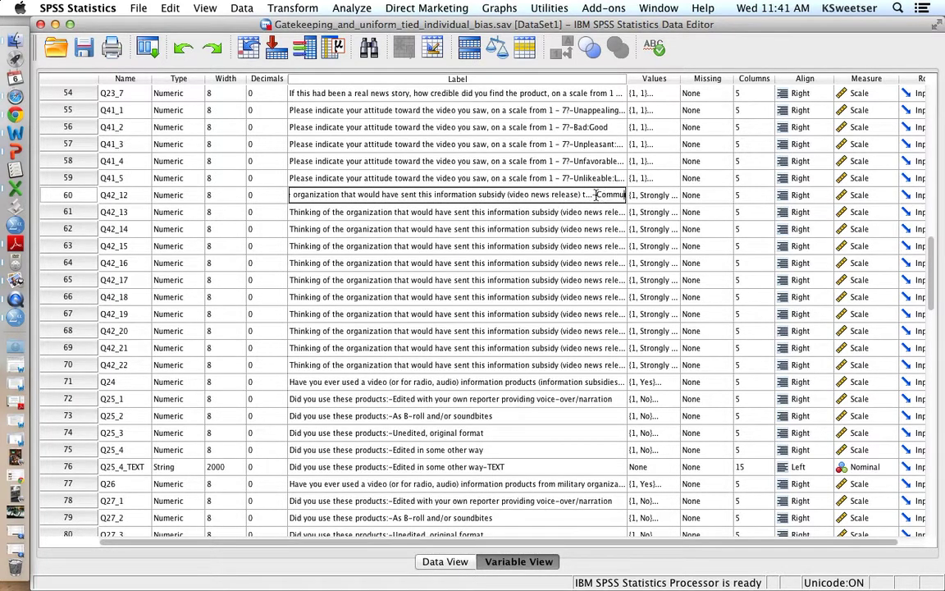
left_click_drag(596, 195, 257, 194)
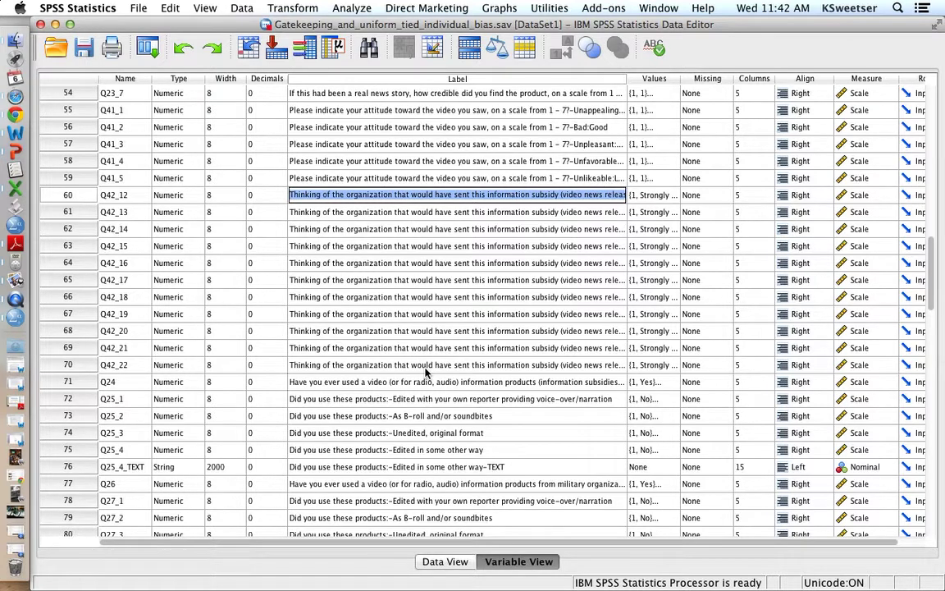
type("Communicates a desire to build a relationship with the public.")
left_click(474, 215)
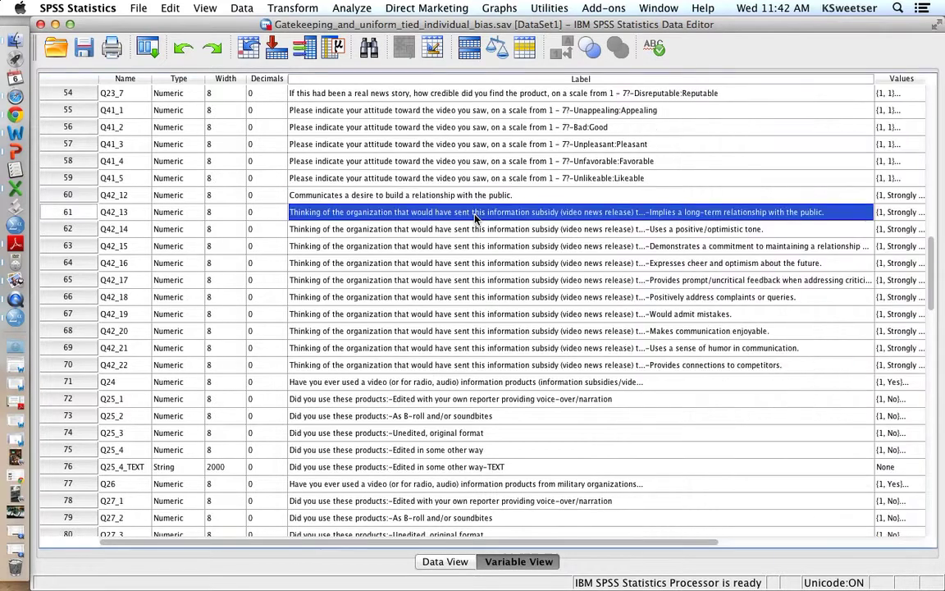
double_click(438, 211)
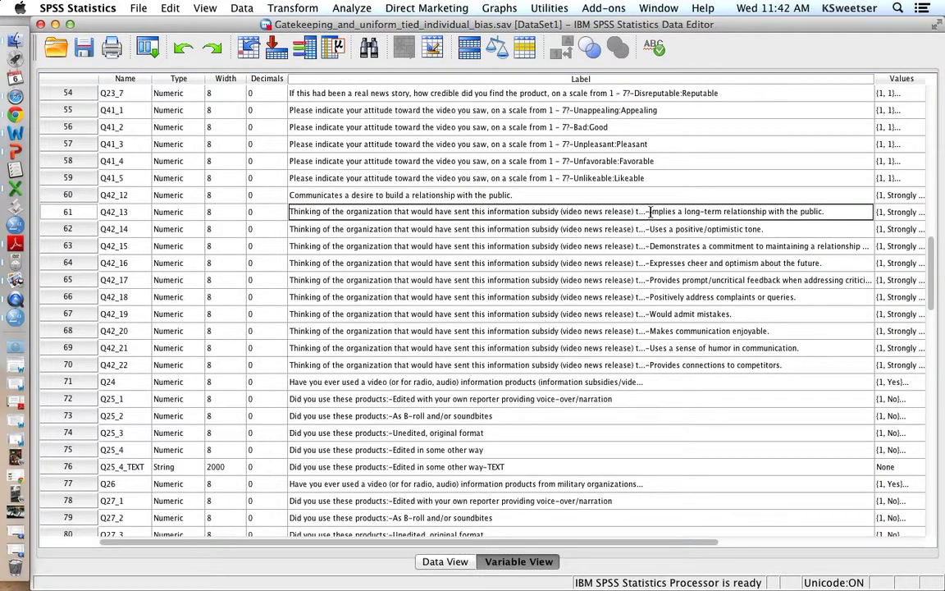
left_click_drag(650, 212, 270, 212)
key("BackSpace")
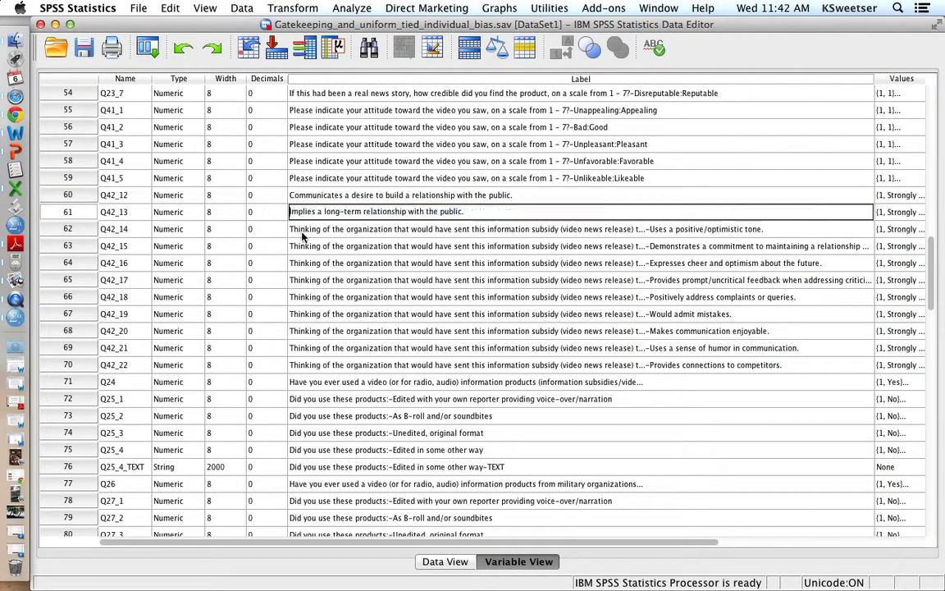
- Cut the Q42_14, Q42_15 and Q42_16 labels down to their item wording
left_click(302, 236)
left_click(562, 230)
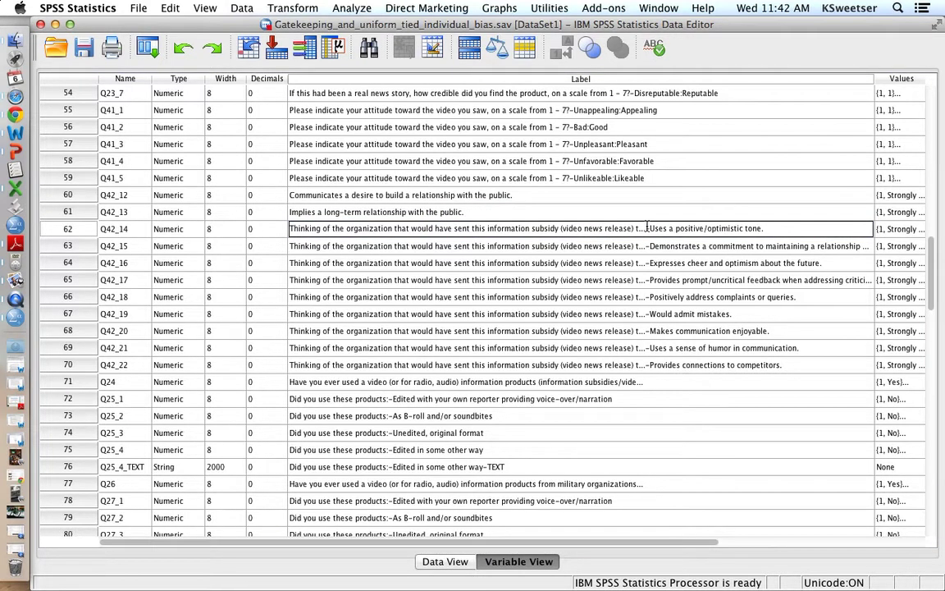
left_click_drag(648, 228, 281, 223)
key("BackSpace")
key("Return")
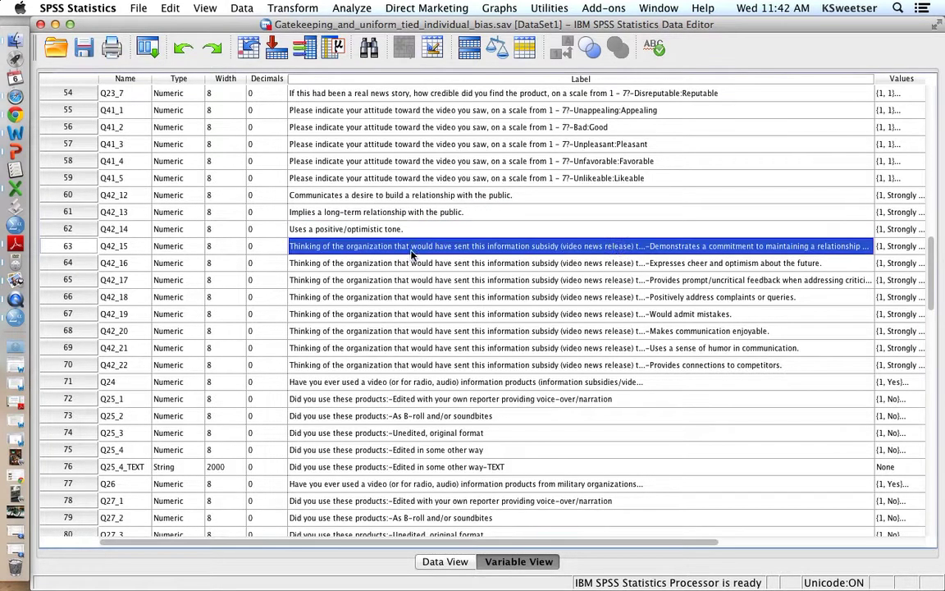
left_click(649, 246)
left_click_drag(649, 246, 289, 246)
key("BackSpace")
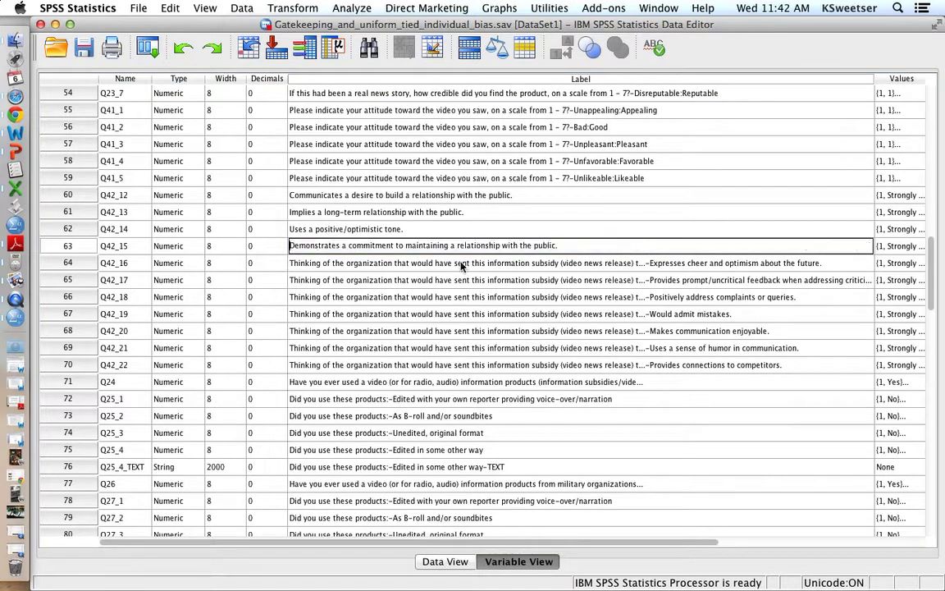
key("Return")
left_click(643, 263)
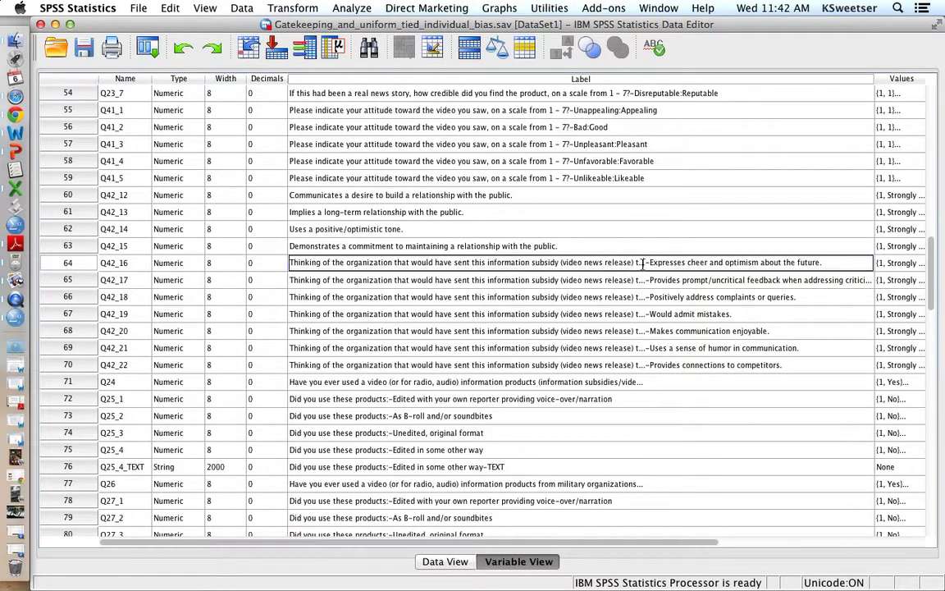
left_click_drag(643, 262, 476, 244)
key("BackSpace")
- Shorten the Q42_17–Q42_19 labels, leaving Q42_19 as 'Would admit mistakes.'
left_click(529, 279)
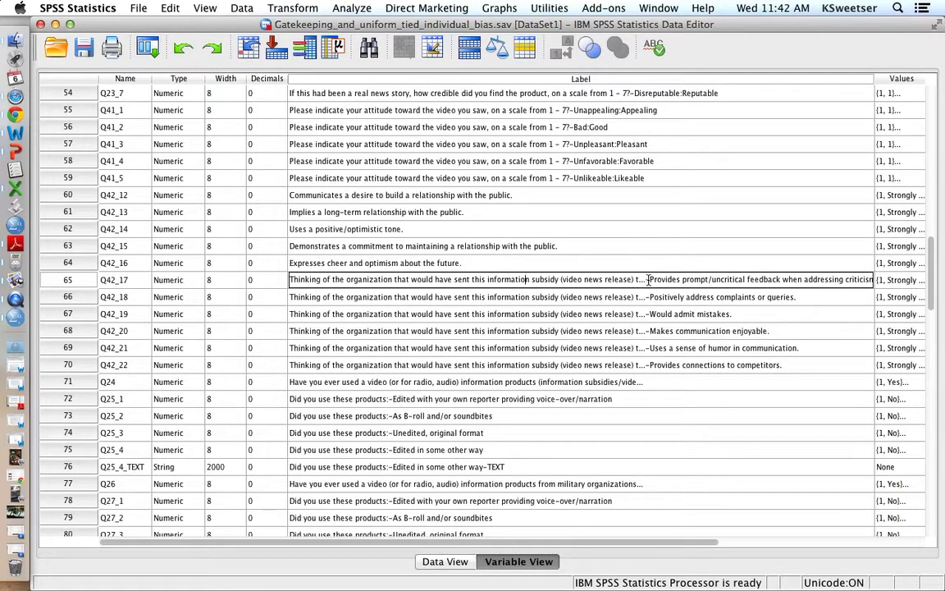
left_click_drag(648, 280, 289, 280)
key("BackSpace")
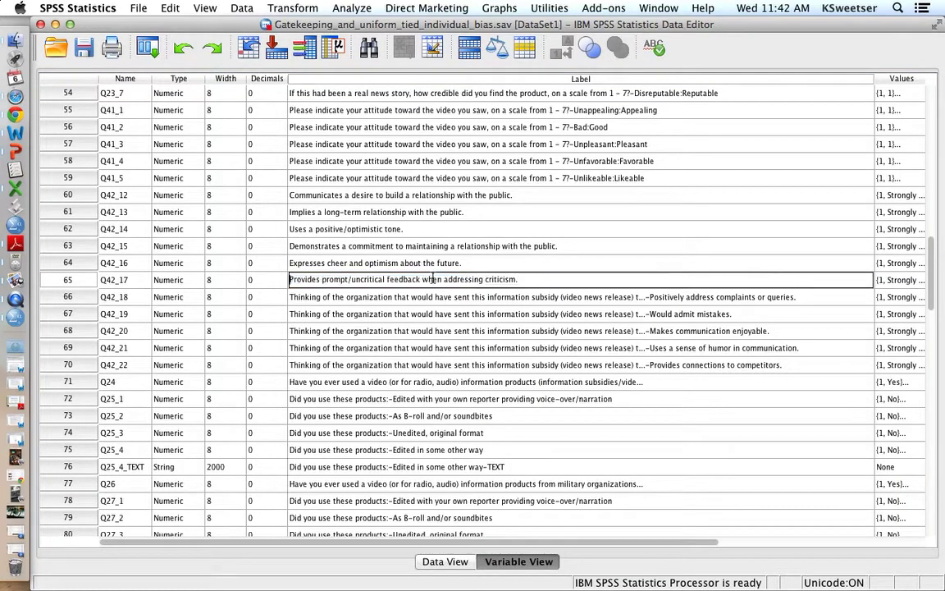
left_click(611, 293)
left_click(654, 297)
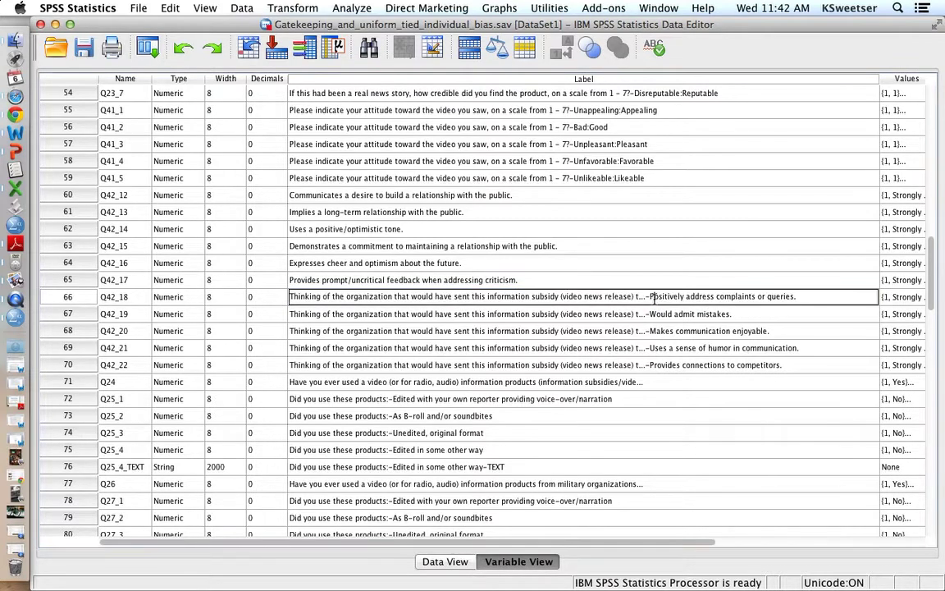
left_click_drag(652, 297, 290, 297)
key("BackSpace")
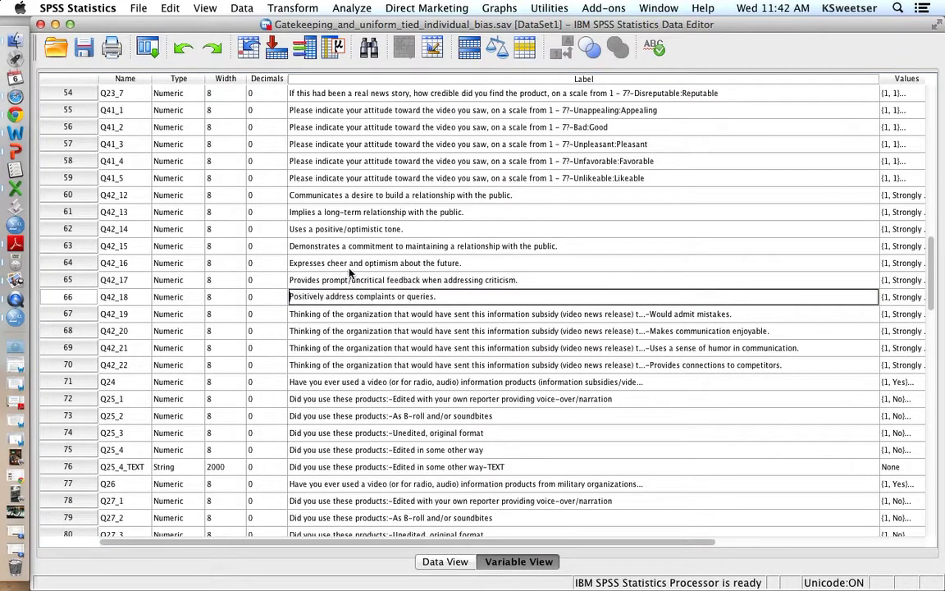
left_click(457, 327)
left_click(486, 313)
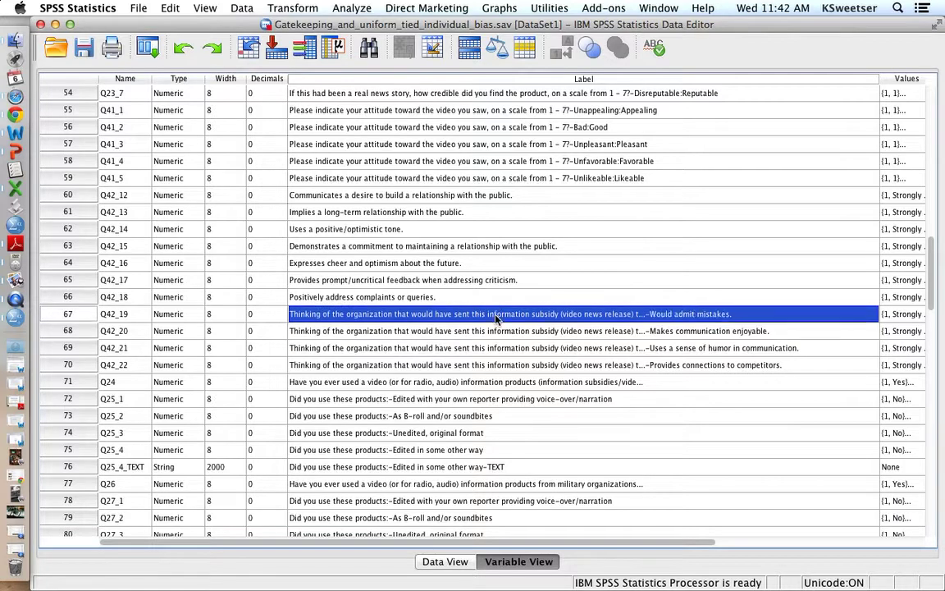
left_click(487, 313)
left_click_drag(648, 314, 347, 283)
key("BackSpace")
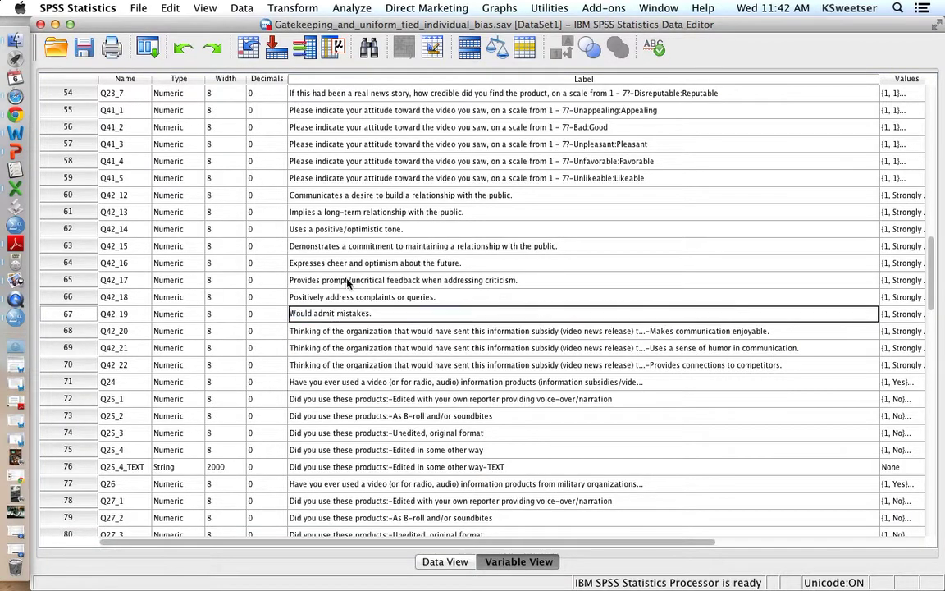
- Remove the question stem from the Q42_20, Q42_21 and Q42_22 labels
left_click(415, 330)
left_click(648, 330)
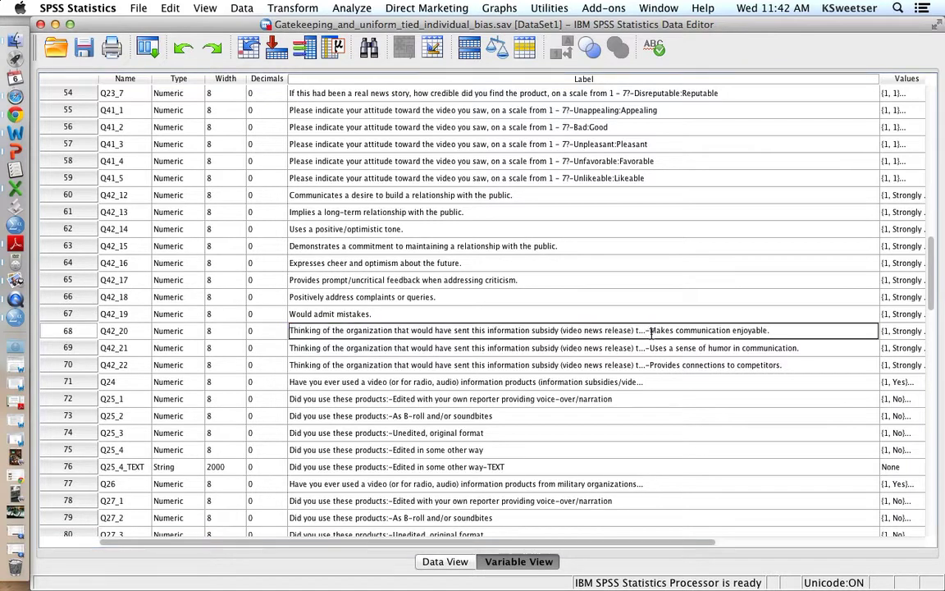
left_click_drag(649, 330, 545, 321)
key("BackSpace")
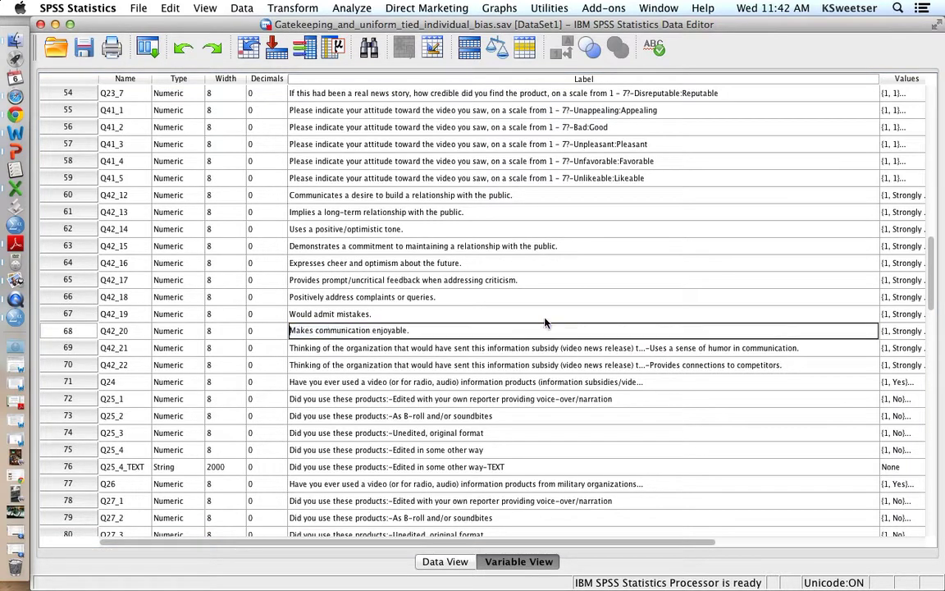
left_click(599, 347)
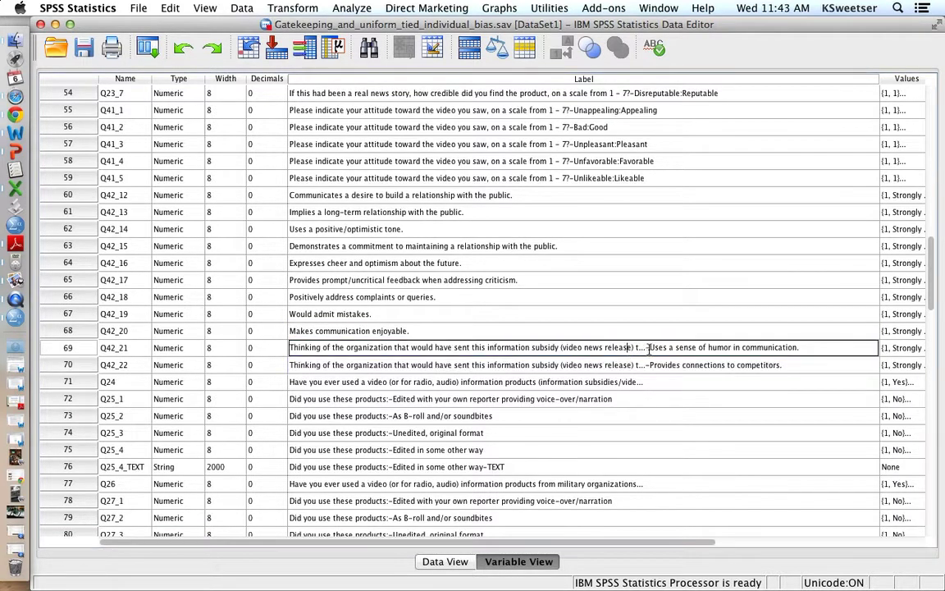
left_click_drag(648, 347, 288, 347)
key("BackSpace")
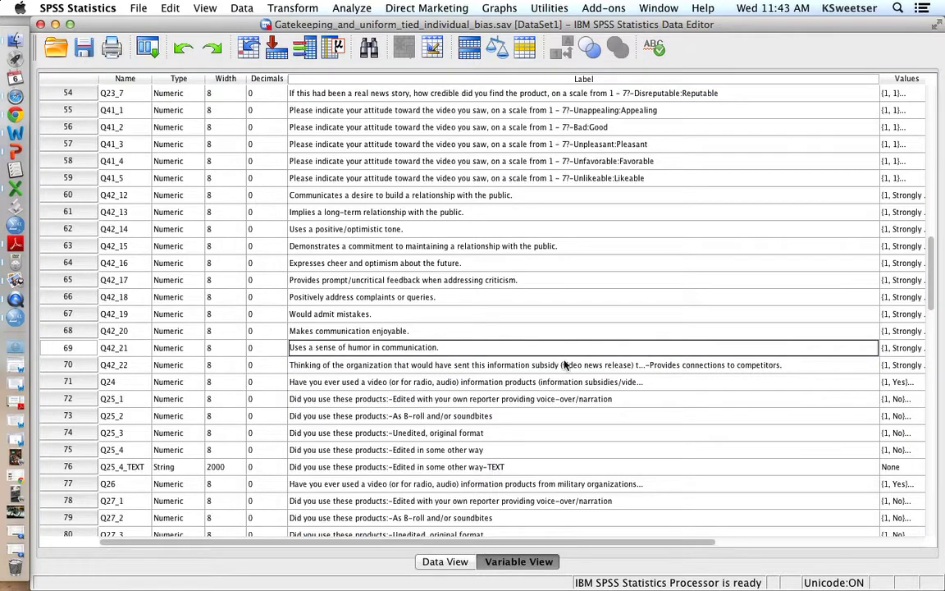
left_click(572, 368)
left_click(633, 365)
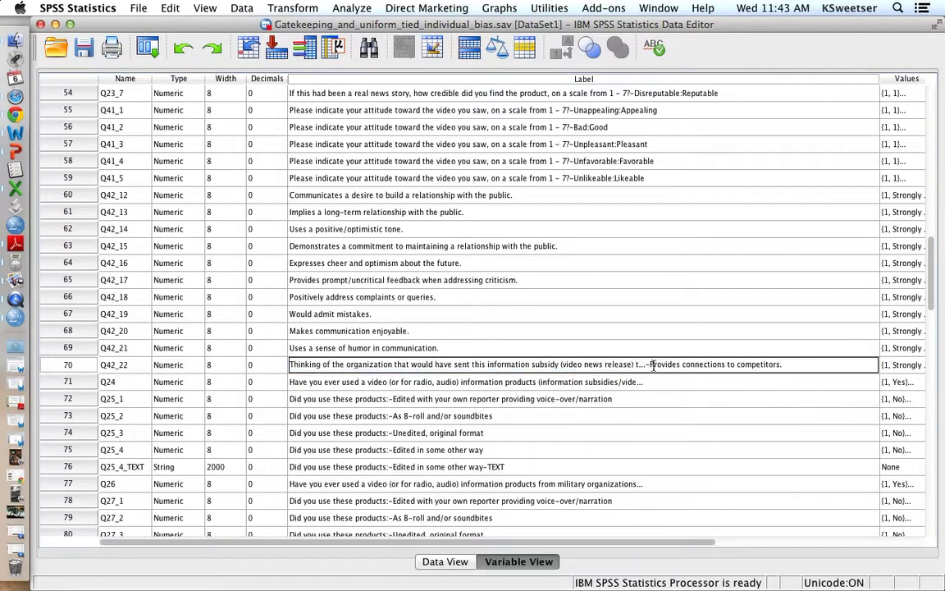
left_click_drag(650, 366, 559, 355)
key("BackSpace")
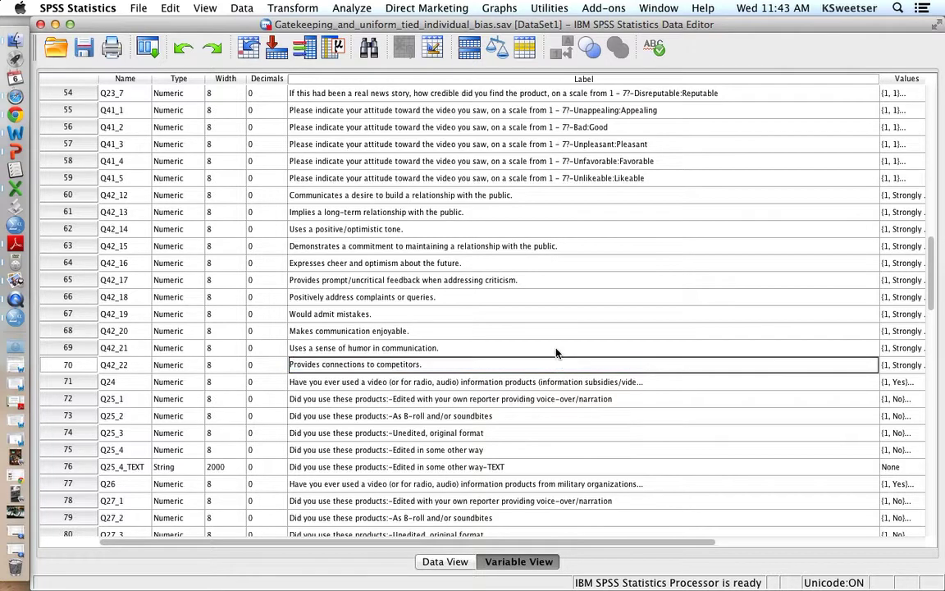
left_click(558, 353)
- Rename variables Q42_13 and Q42_14 to REL1 and REL2
left_click(353, 212)
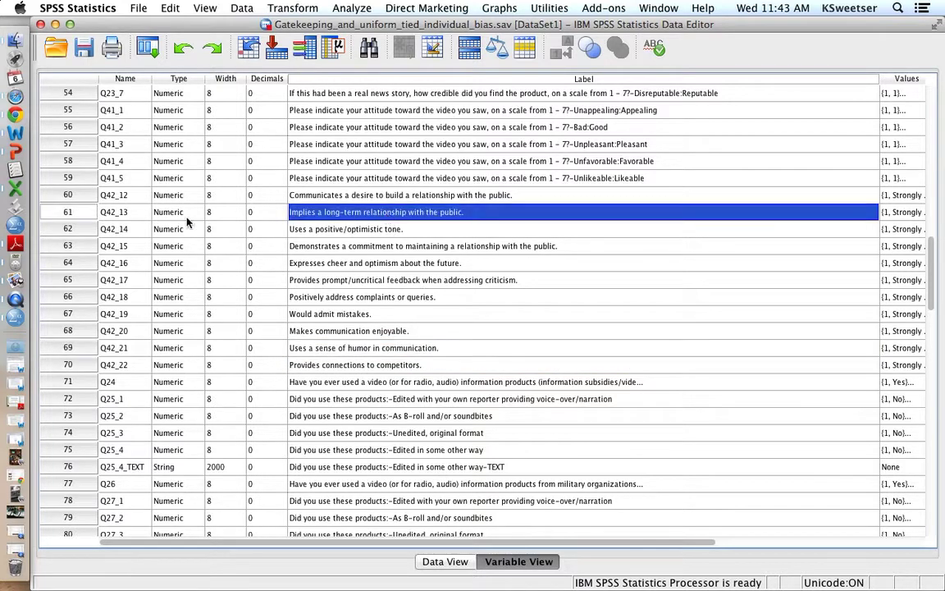
left_click(129, 212)
left_click(130, 212)
key("shift+Left")
key("shift+Left")
key("shift+Left")
key("shift+Left")
key("shift+Left")
key("shift+Left")
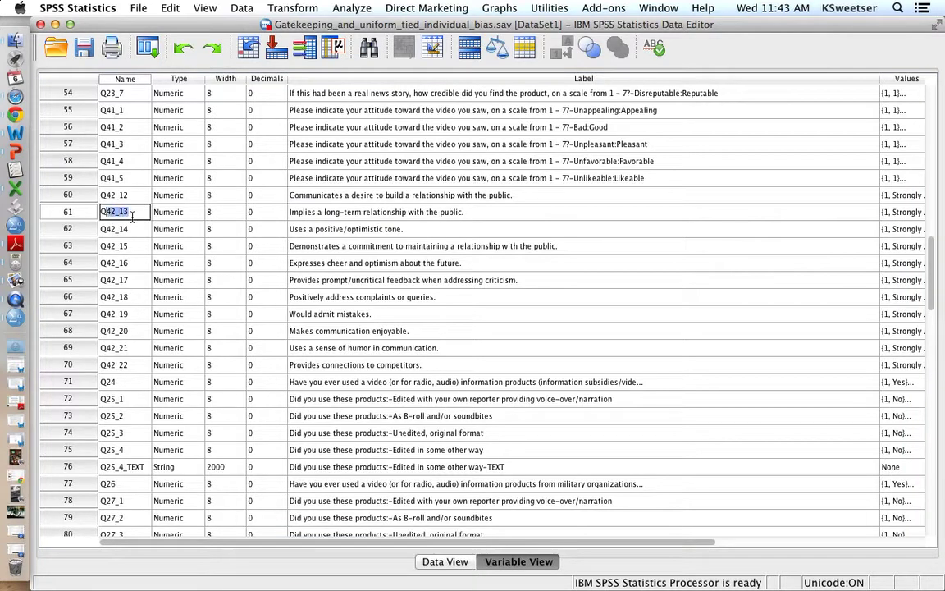
type("REL1")
left_click(130, 229)
left_click(130, 228)
key("shift+Left")
key("shift+Left")
key("shift+Left")
key("shift+Left")
key("shift+Left")
key("shift+Left")
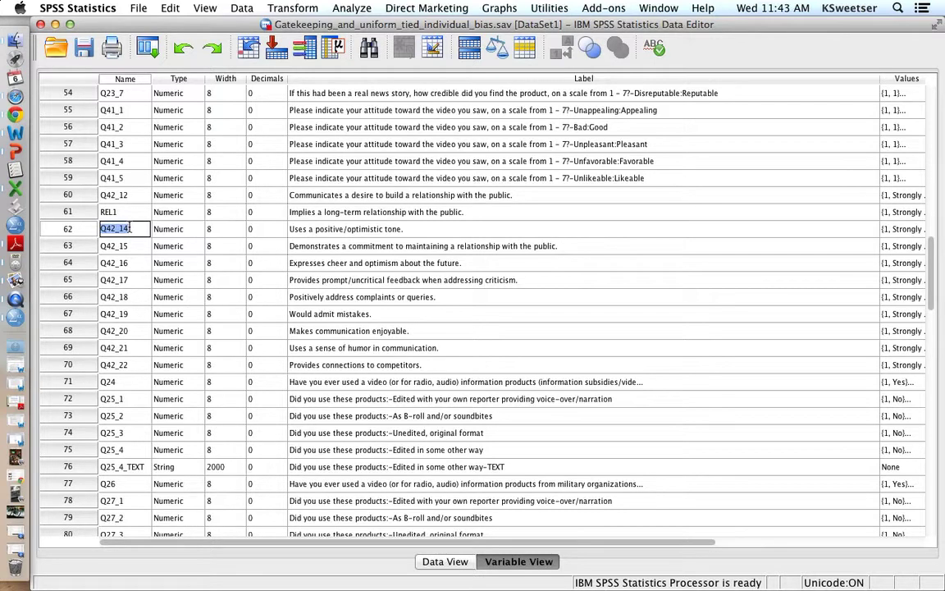
type("REL2")
key("Return")
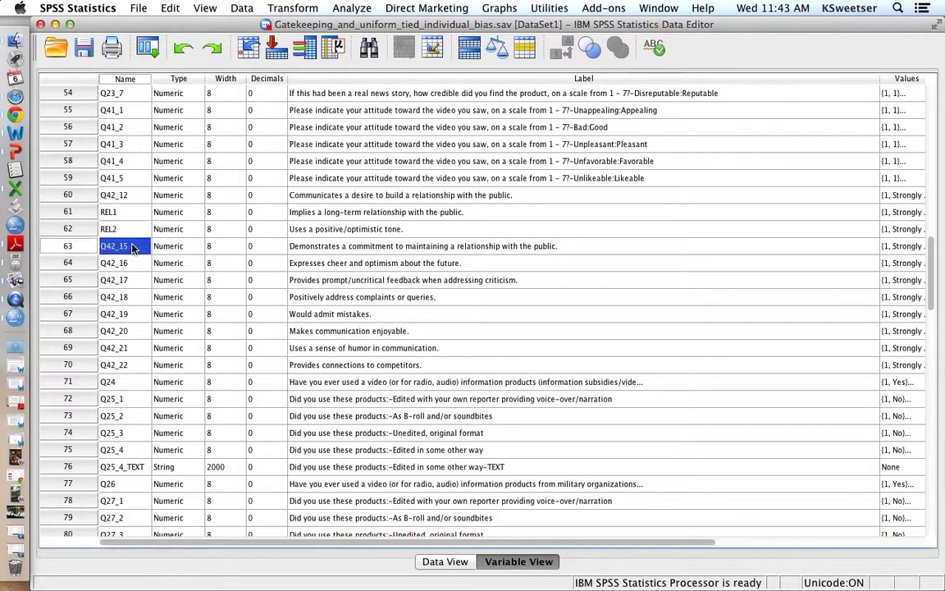
- Rename Q42_15, Q42_16 and Q42_17 to REL3, REL4 and REL5
type("REL3")
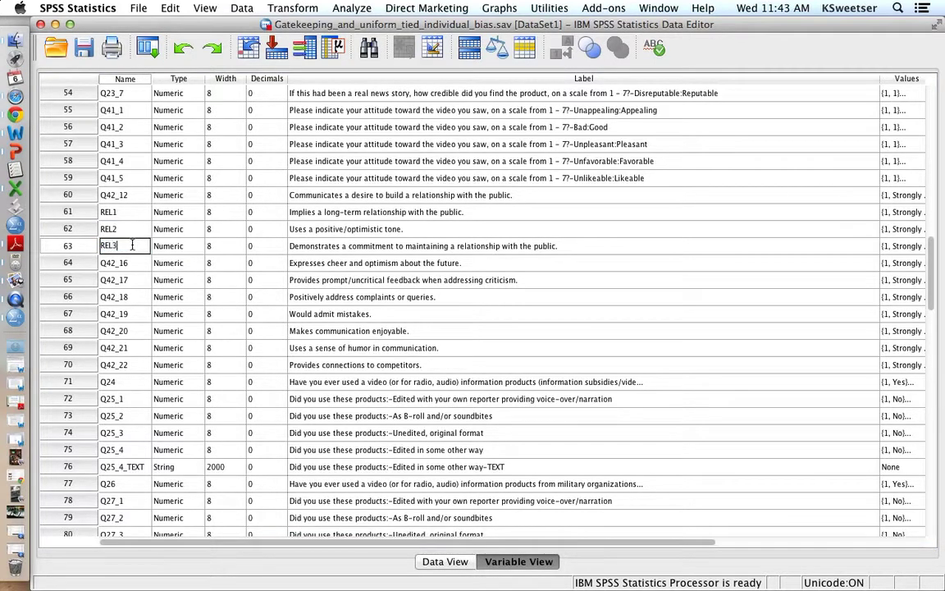
key("Return")
left_click_drag(119, 262, 82, 264)
left_click(139, 263)
type("REL4")
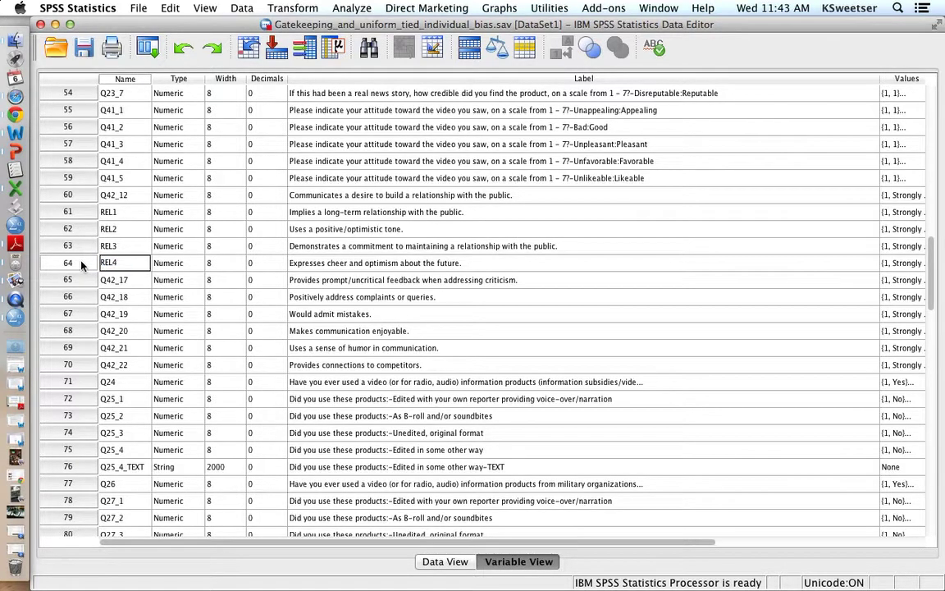
key("Return")
left_click(132, 278)
left_click_drag(132, 279, 81, 280)
type("REL5")
left_click(79, 279)
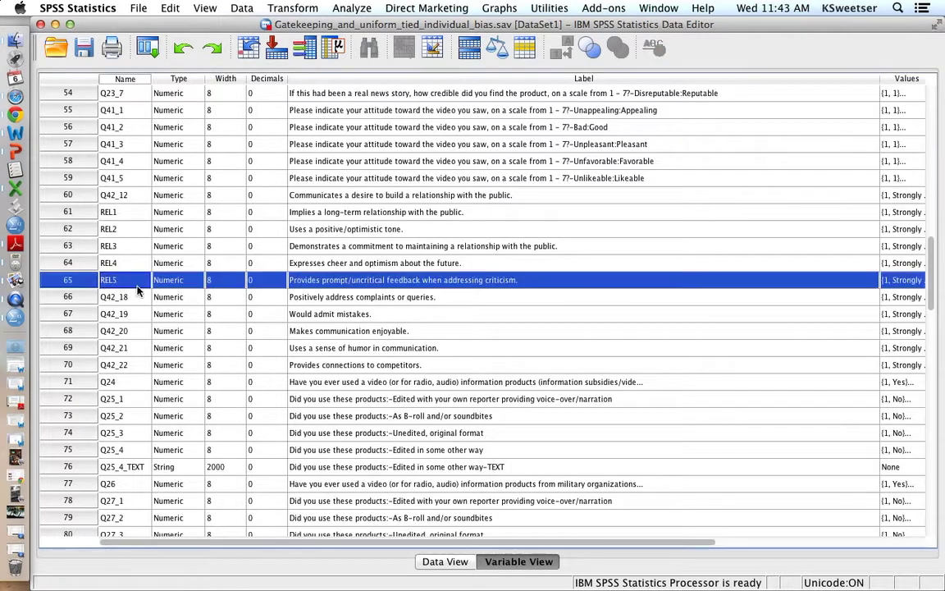
- Trim Q29_1's label to just 'DVIDS' by deleting the repeated question prefix
scroll(137, 290, "down", 15)
scroll(137, 291, "down", 3)
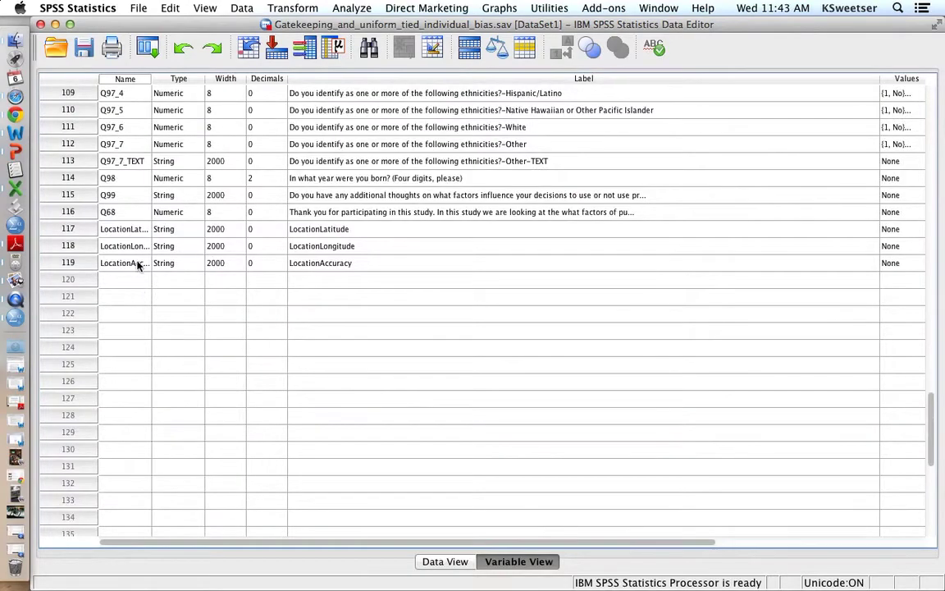
left_click(136, 263)
scroll(137, 263, "up", 10)
scroll(137, 264, "up", 1)
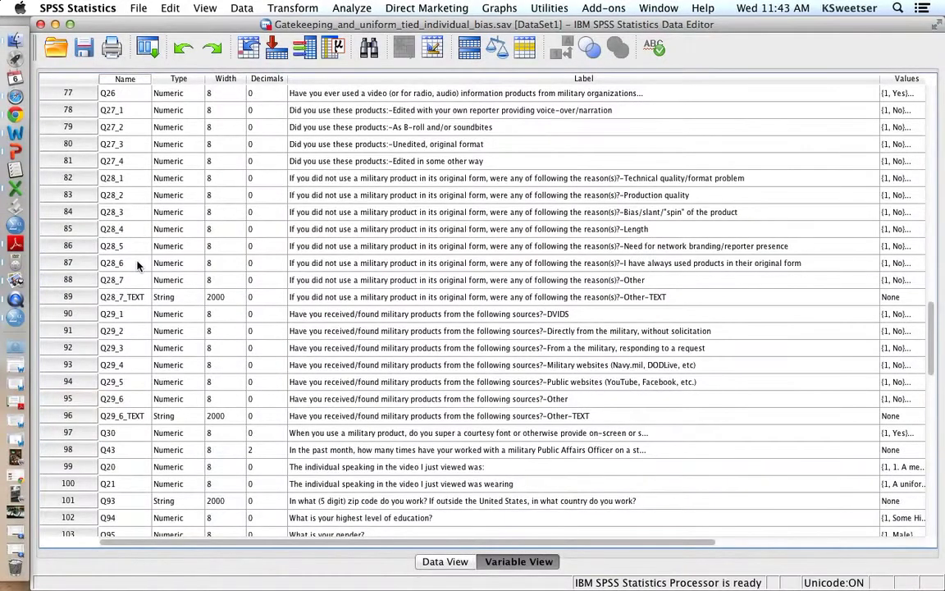
scroll(137, 264, "down", 1)
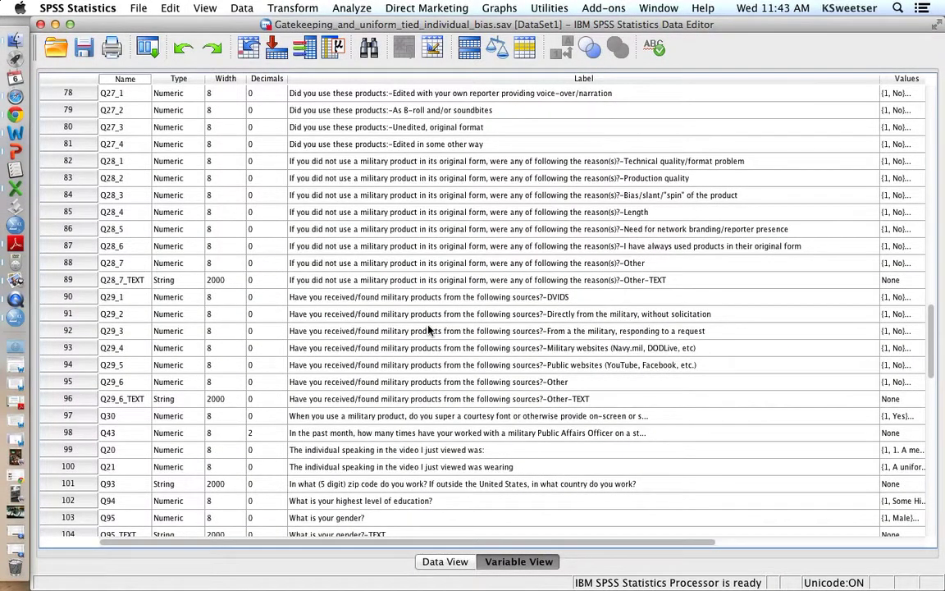
left_click(482, 330)
left_click(528, 316)
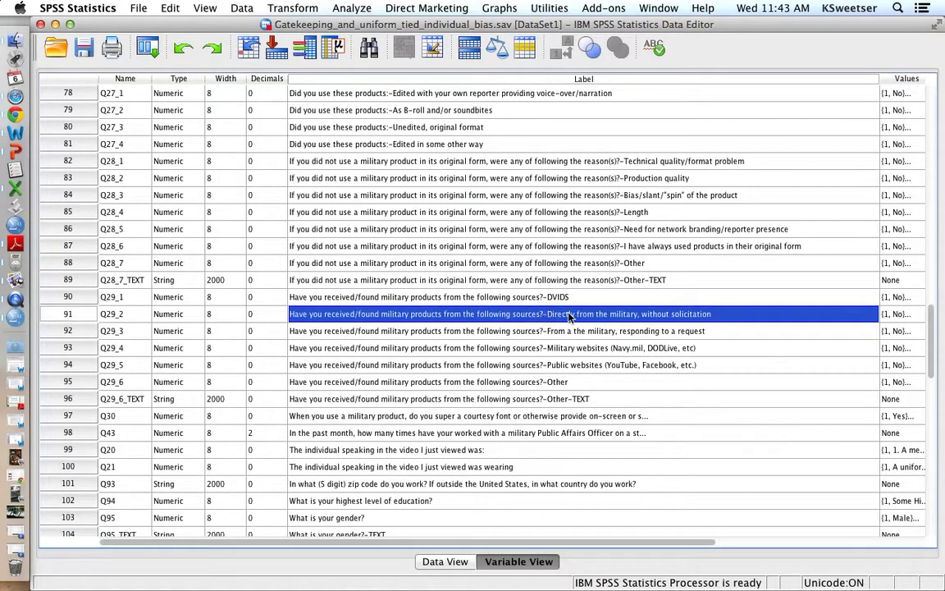
left_click(530, 300)
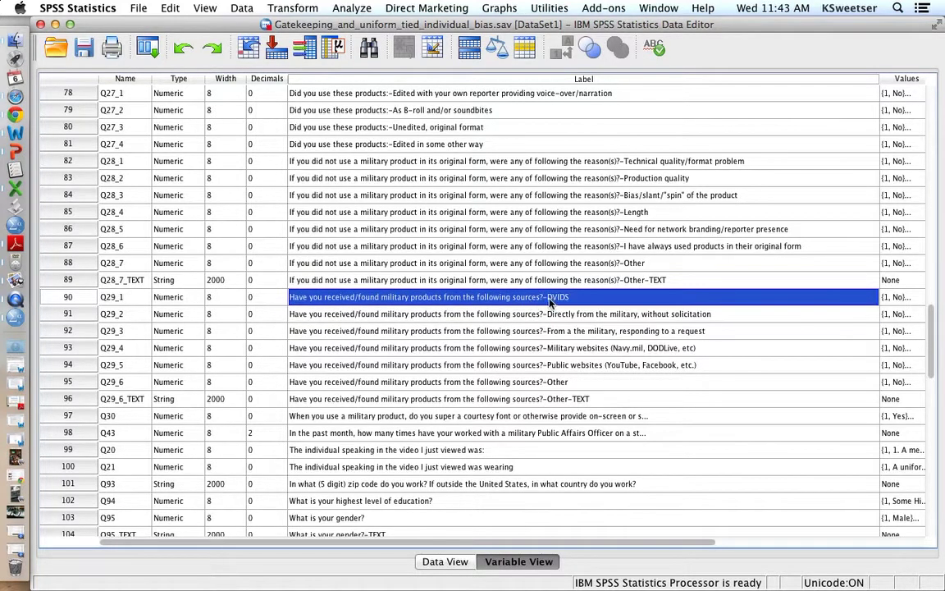
left_click(547, 298)
left_click_drag(548, 297, 331, 281)
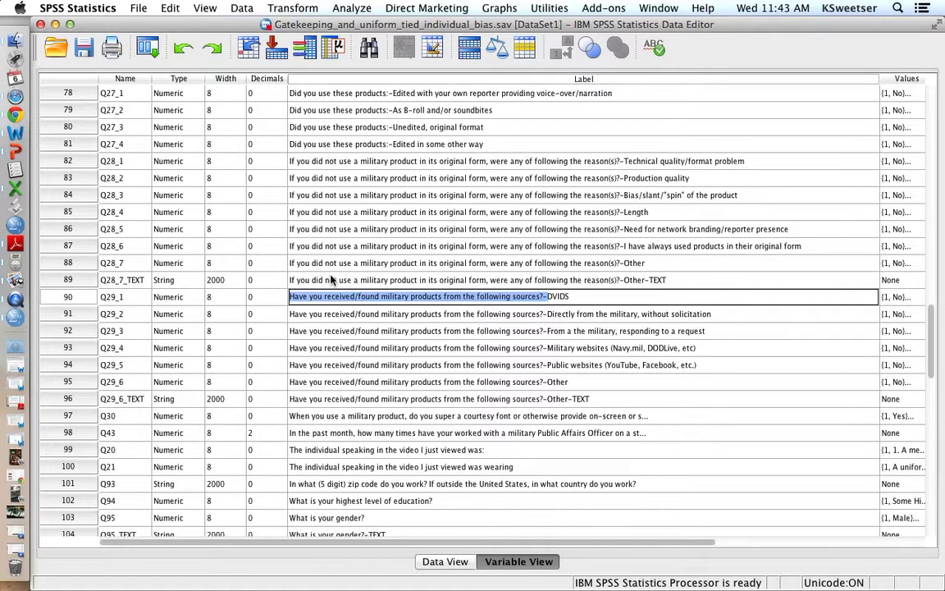
key("BackSpace")
- Delete the 'Have you received…sources?-' prefix from the Q29_2 and Q29_3 labels
left_click(405, 314)
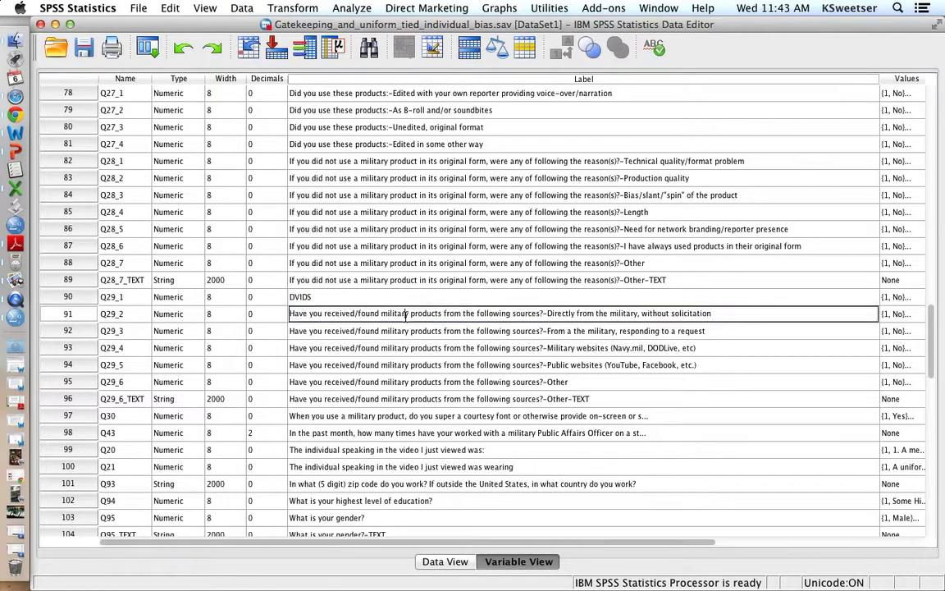
left_click_drag(547, 313, 350, 313)
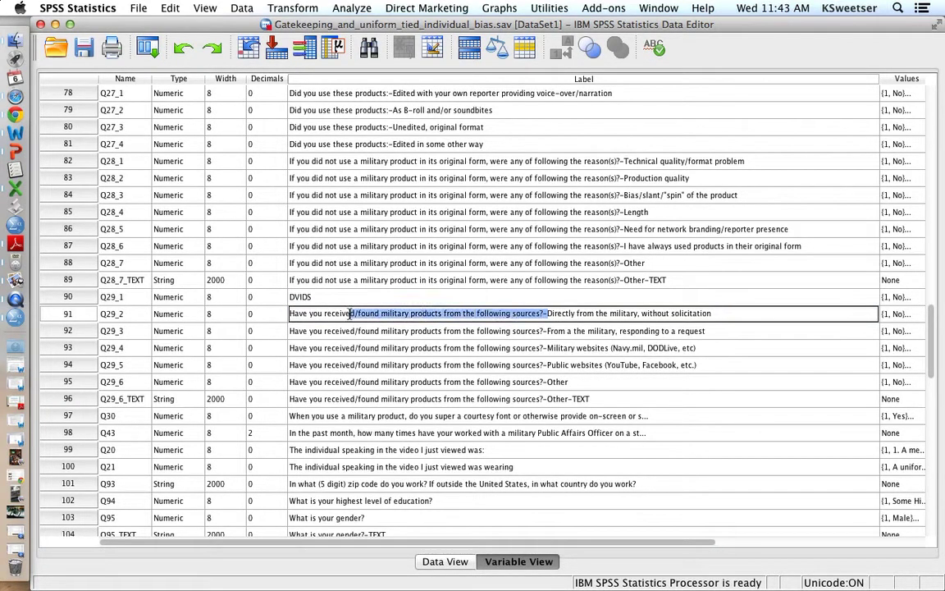
key("shift+Left")
key("shift+Left")
key("shift+Left")
key("shift+Left")
key("shift+Left")
key("shift+Left")
key("shift+Left")
key("shift+Left")
key("shift+Left")
key("shift+Left")
key("shift+Left")
key("shift+Left")
key("shift+Left")
key("shift+Left")
key("shift+Left")
key("BackSpace")
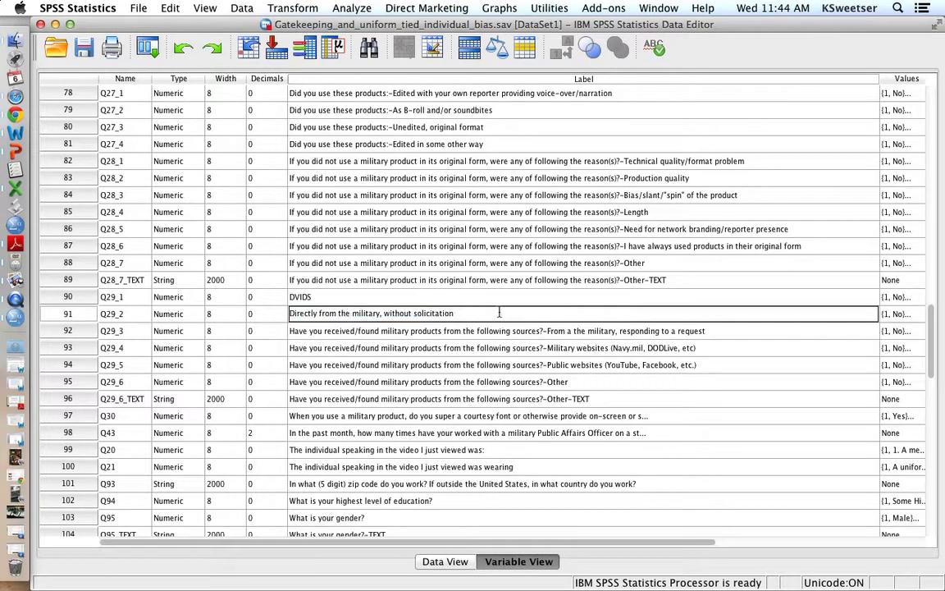
left_click(555, 333)
left_click(548, 332)
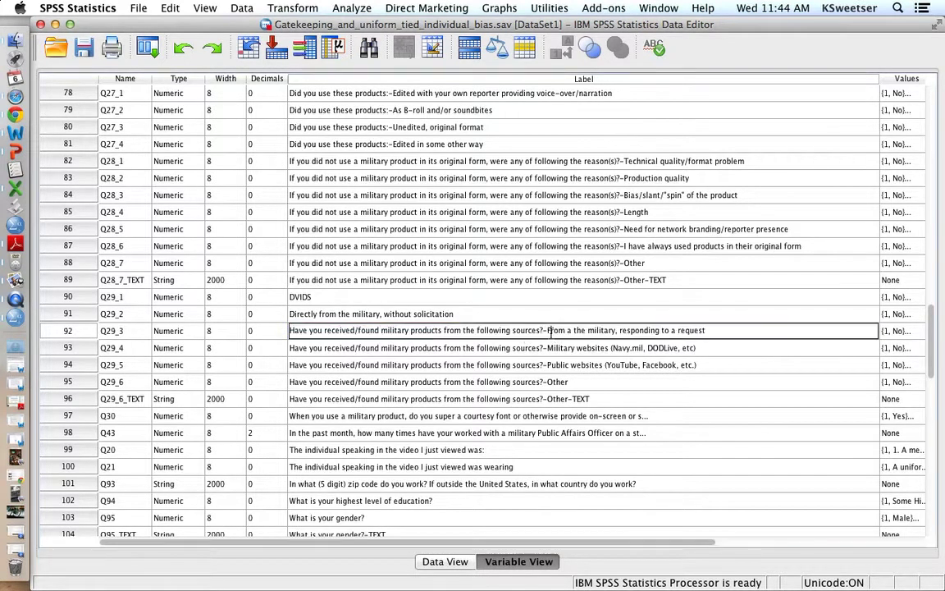
key("shift+Home")
key("BackSpace")
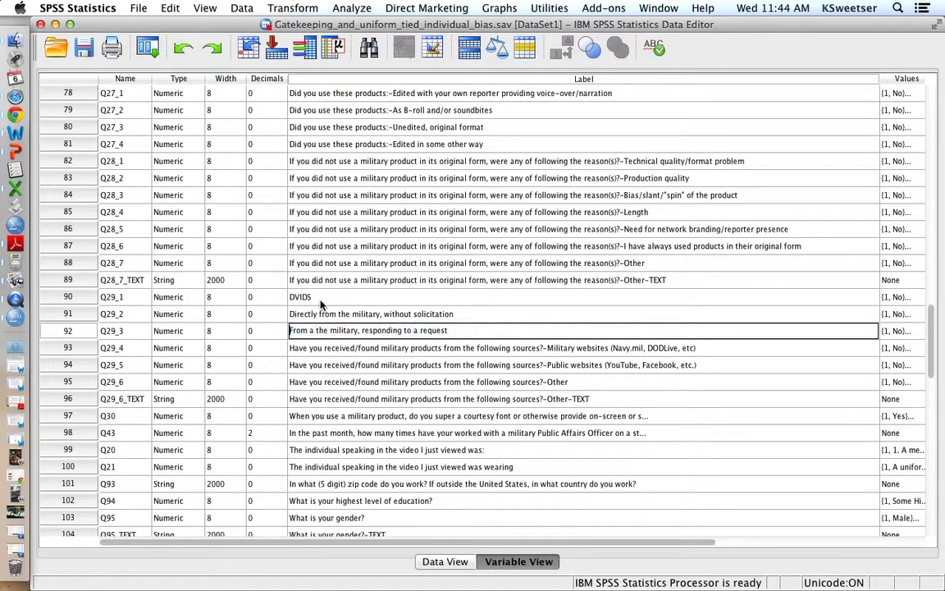
left_click(119, 300)
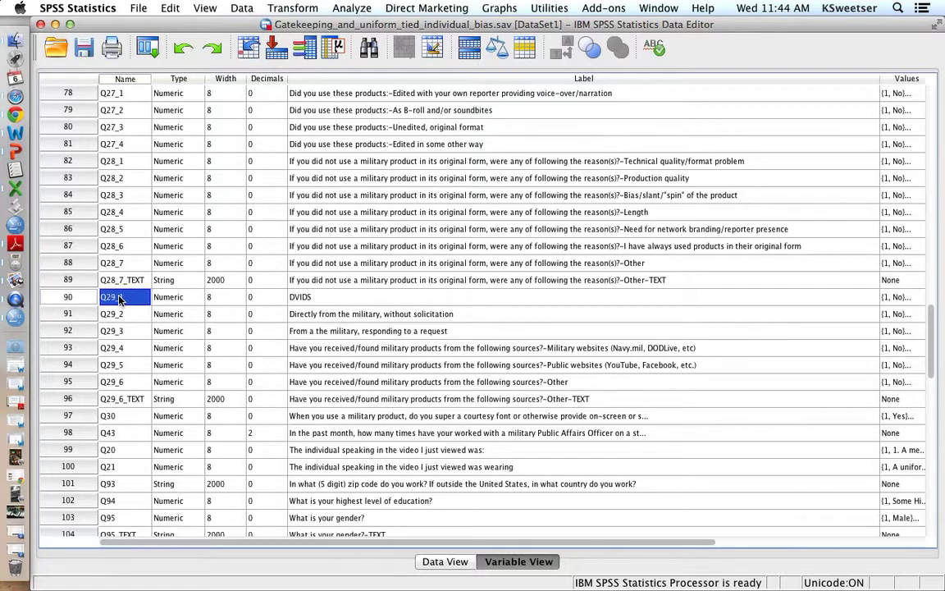
- Rename Q29_1 to MILIS_1 and Q29_2 to MILIS_2 in Variable View
left_click(119, 298)
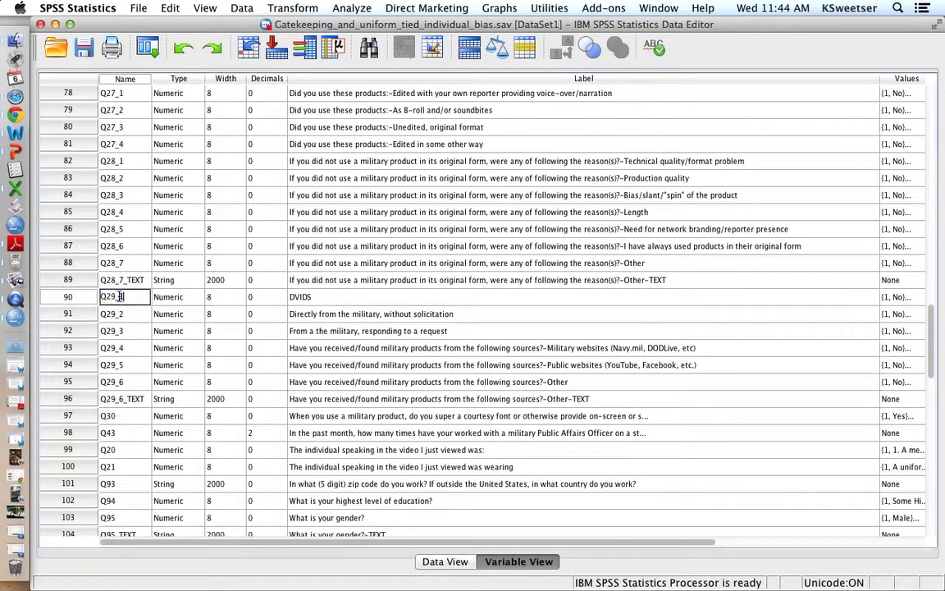
double_click(120, 297)
type("M")
type("ILIN")
left_click(121, 313)
double_click(121, 313)
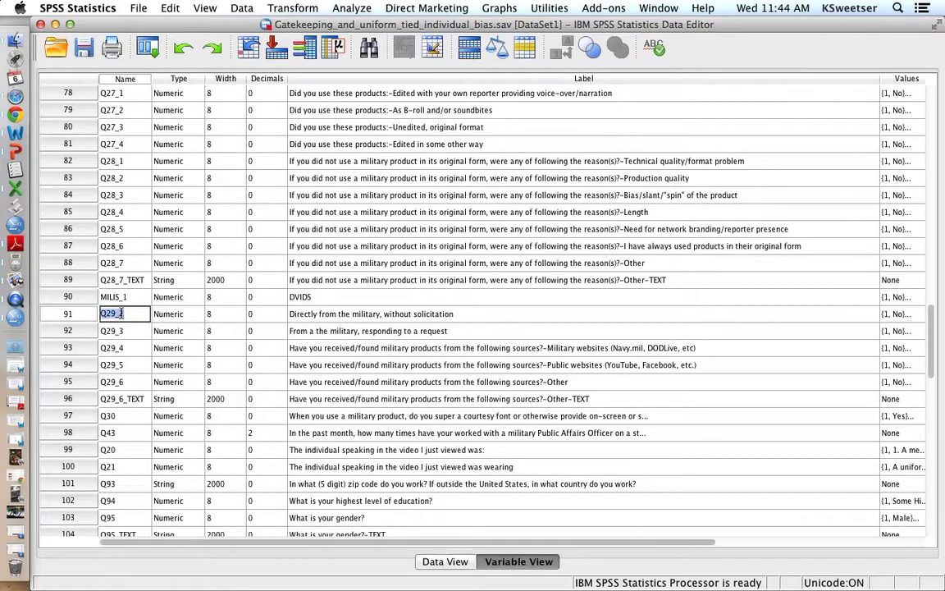
type("MILIS_2")
left_click(123, 364)
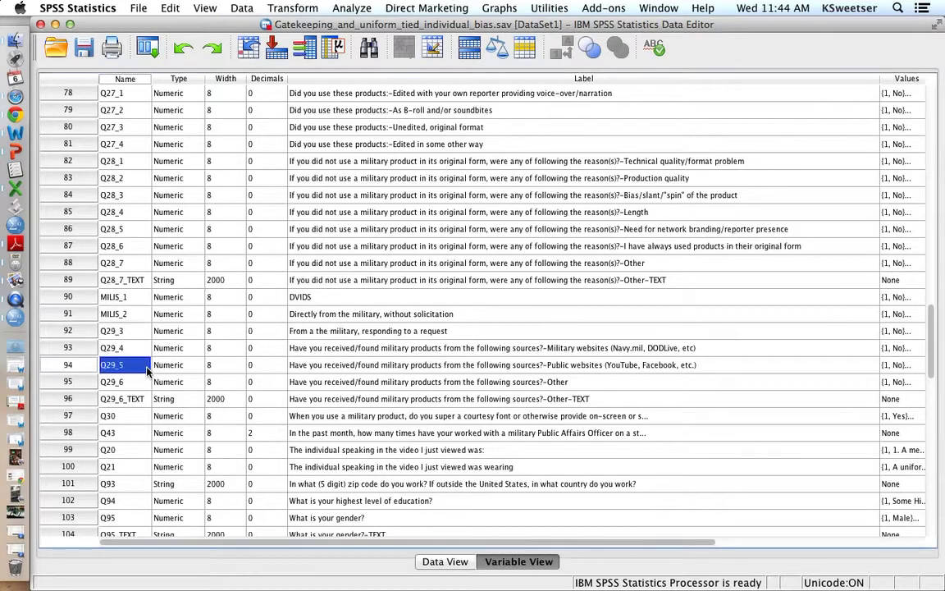
scroll(156, 324, "down", 5)
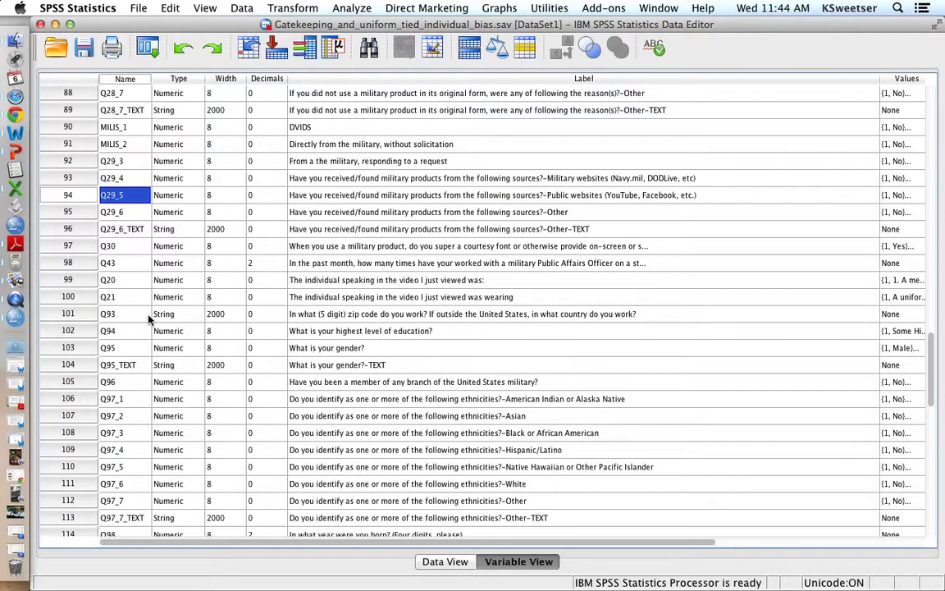
scroll(367, 277, "up", 2)
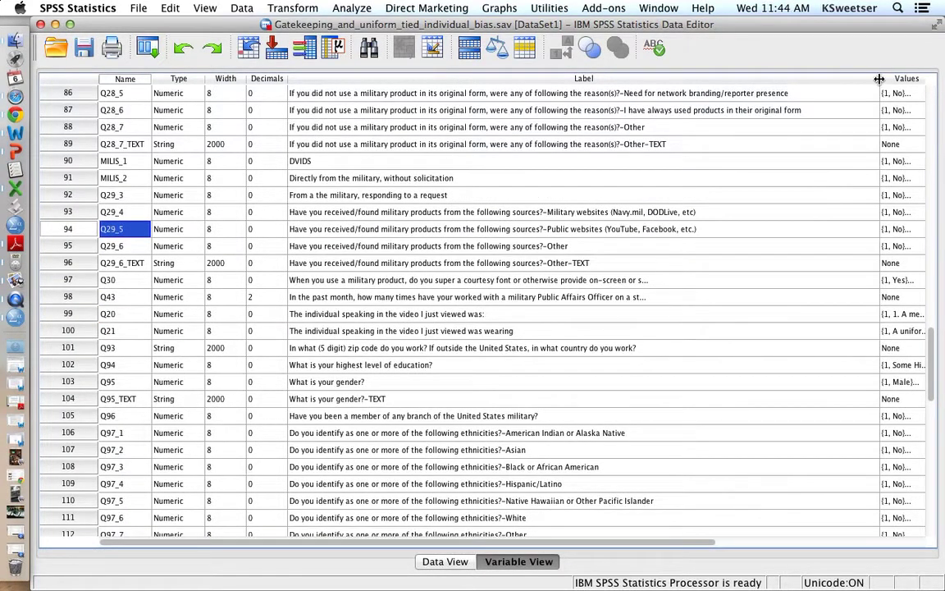
left_click_drag(879, 79, 556, 100)
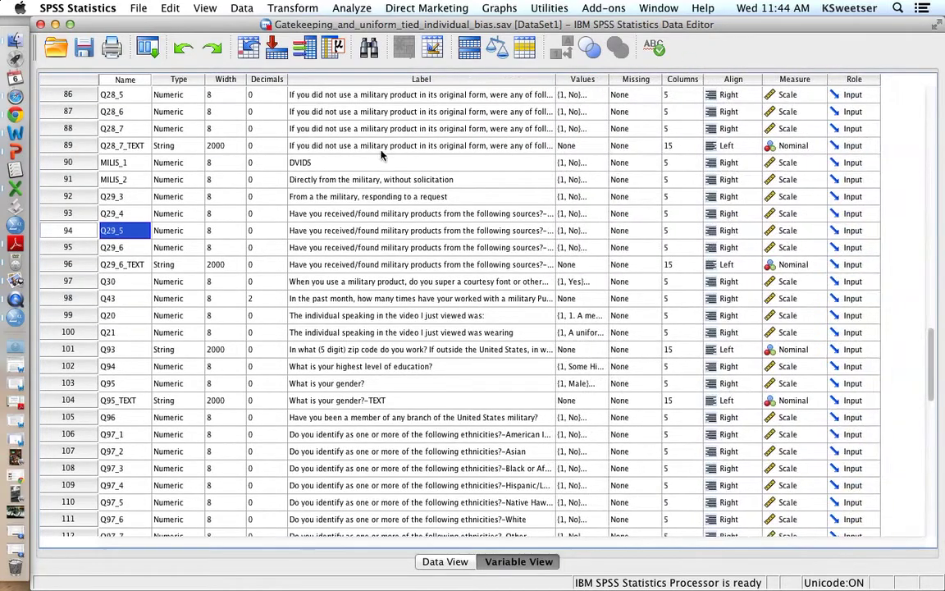
scroll(559, 145, "up", 2)
scroll(559, 145, "up", 20)
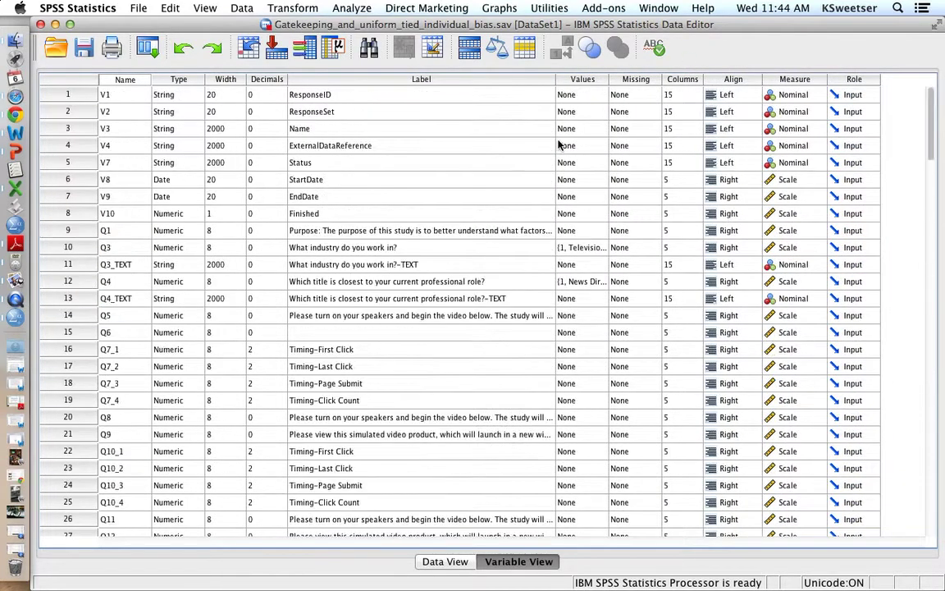
scroll(559, 145, "down", 10)
scroll(558, 145, "down", 5)
left_click(579, 422)
scroll(579, 424, "down", 6)
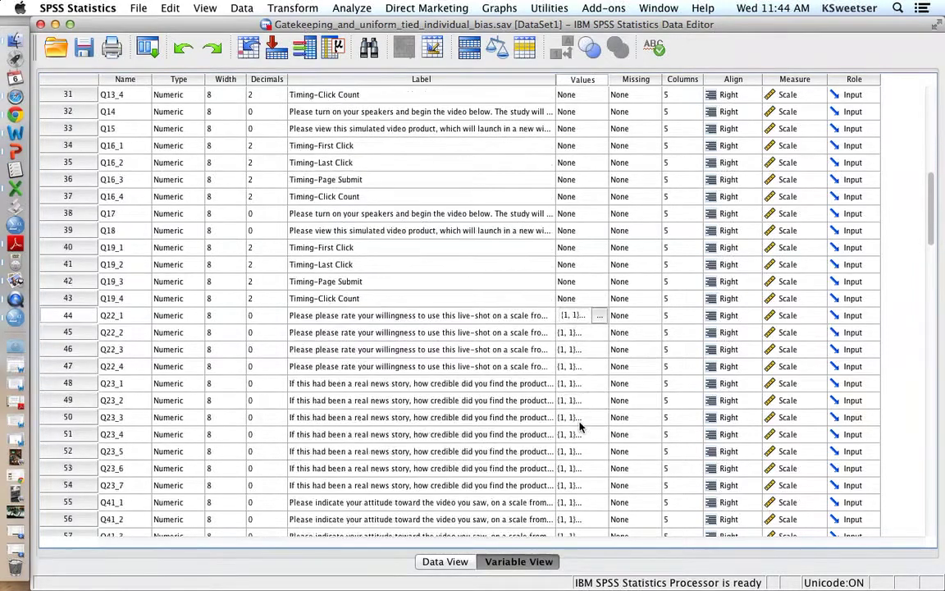
left_click(600, 316)
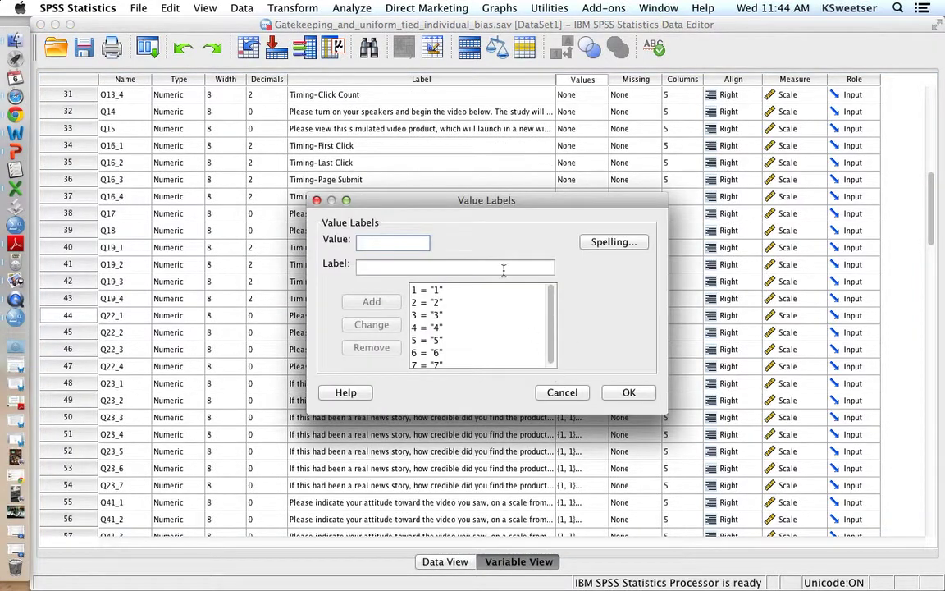
left_click(562, 393)
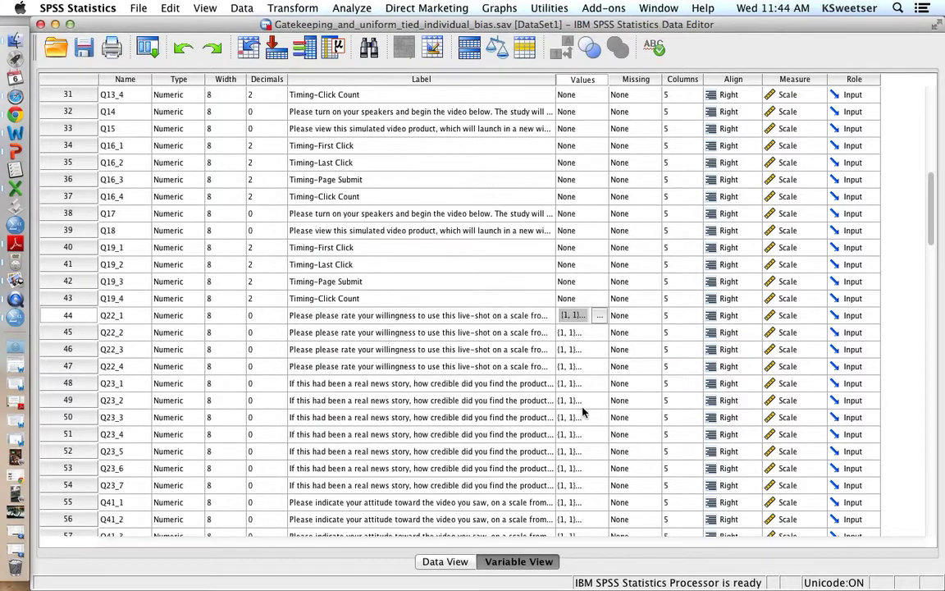
scroll(604, 365, "down", 12)
left_click(592, 383)
left_click(600, 383)
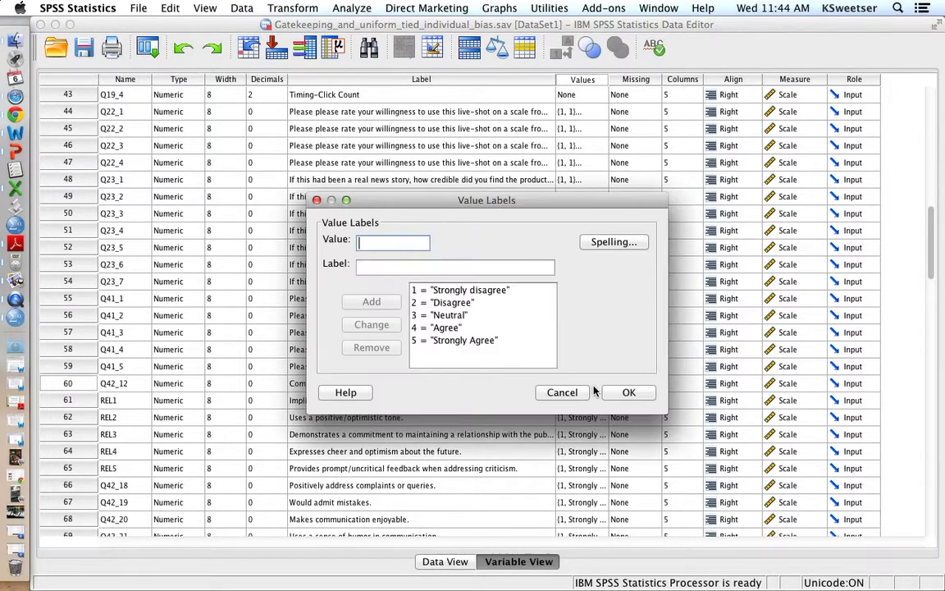
left_click(562, 393)
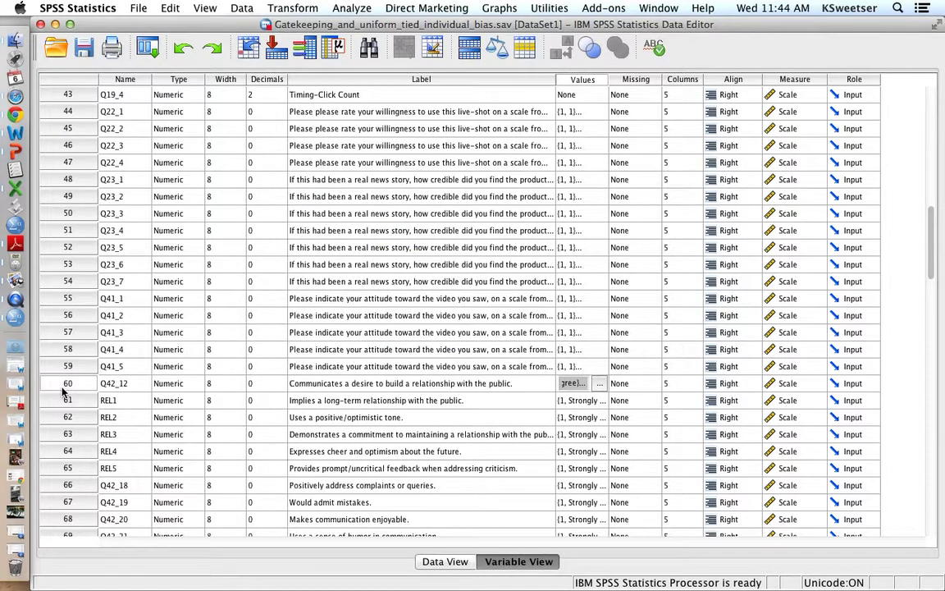
left_click(600, 383)
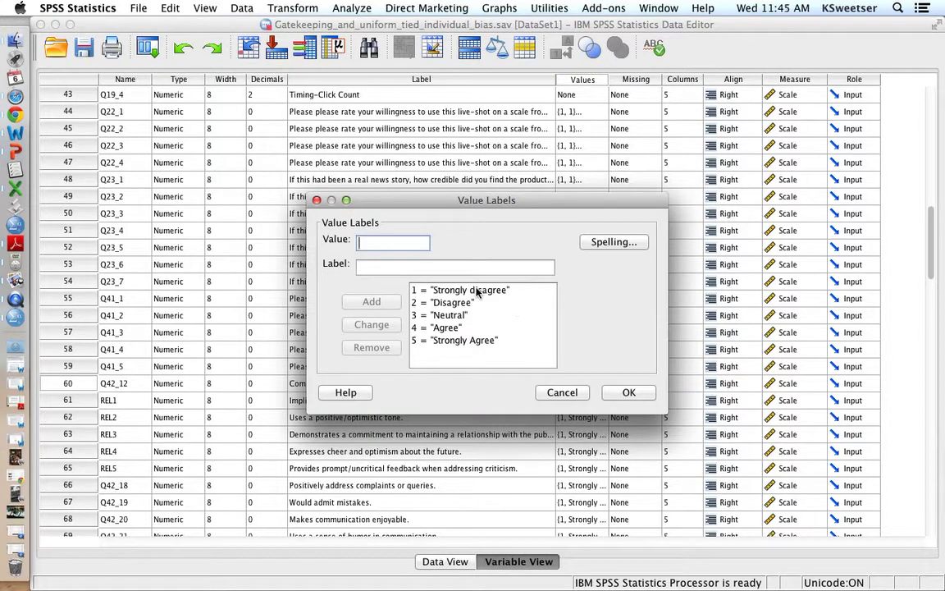
left_click(561, 392)
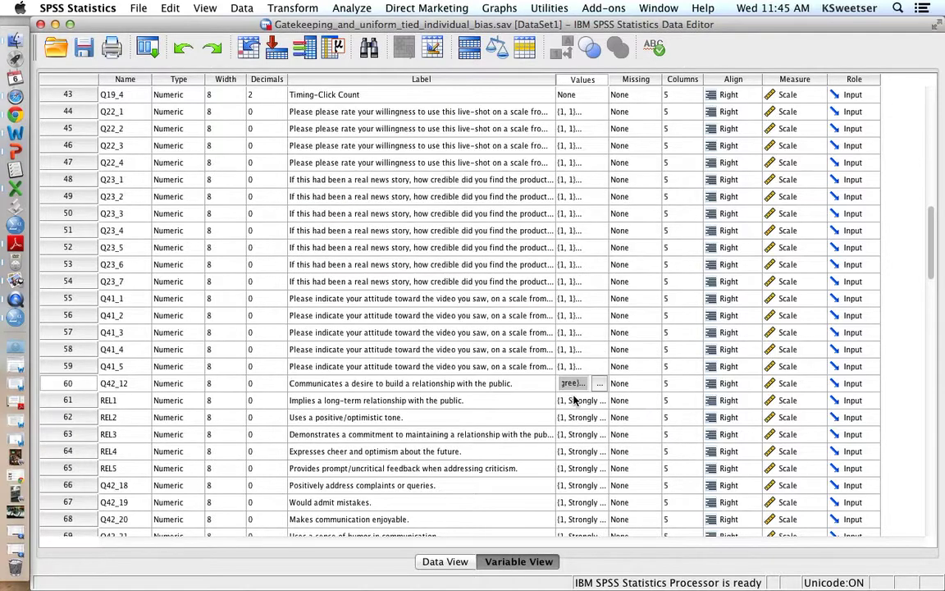
left_click(579, 370)
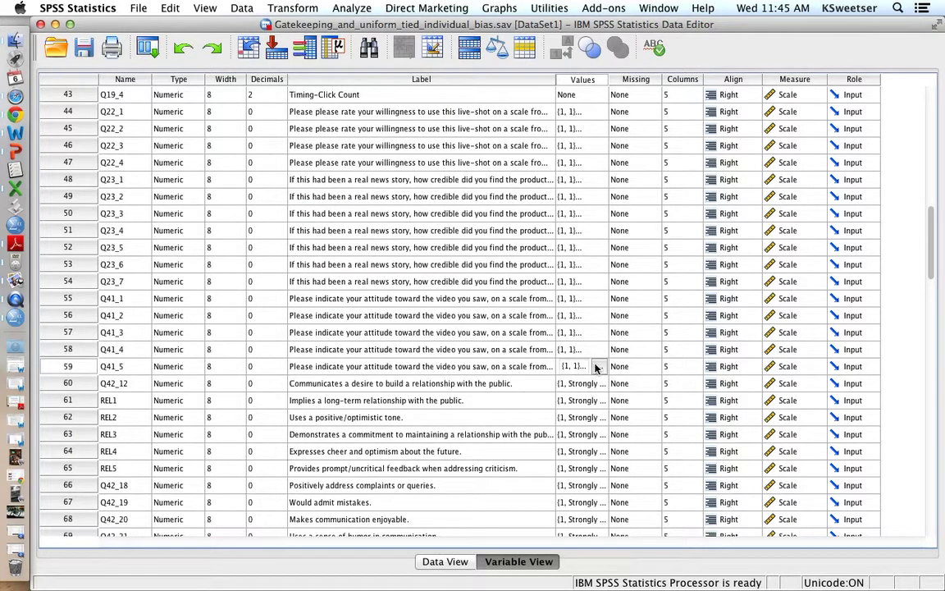
scroll(594, 419, "down", 5)
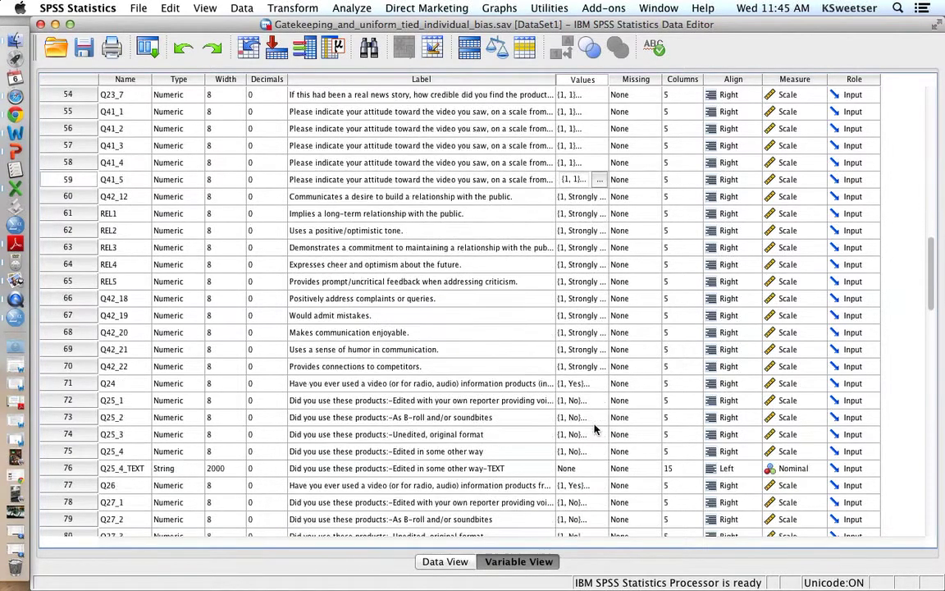
left_click(574, 383)
left_click(599, 383)
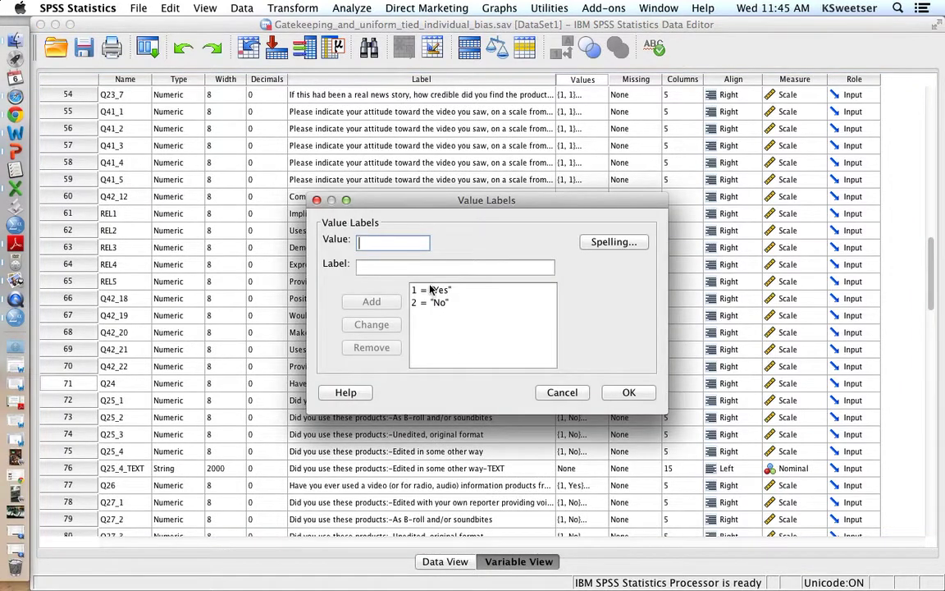
left_click(571, 396)
scroll(580, 411, "down", 5)
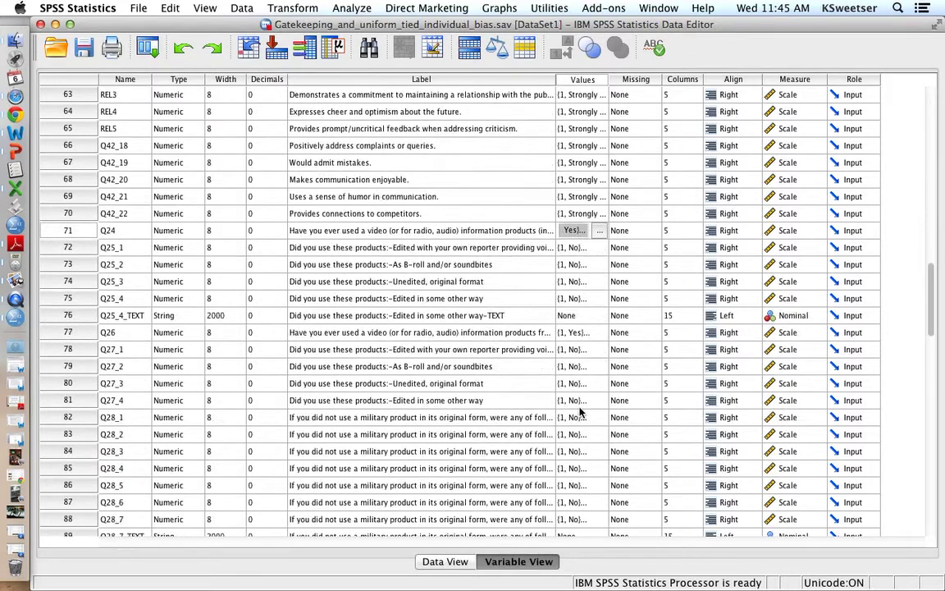
scroll(580, 411, "down", 3)
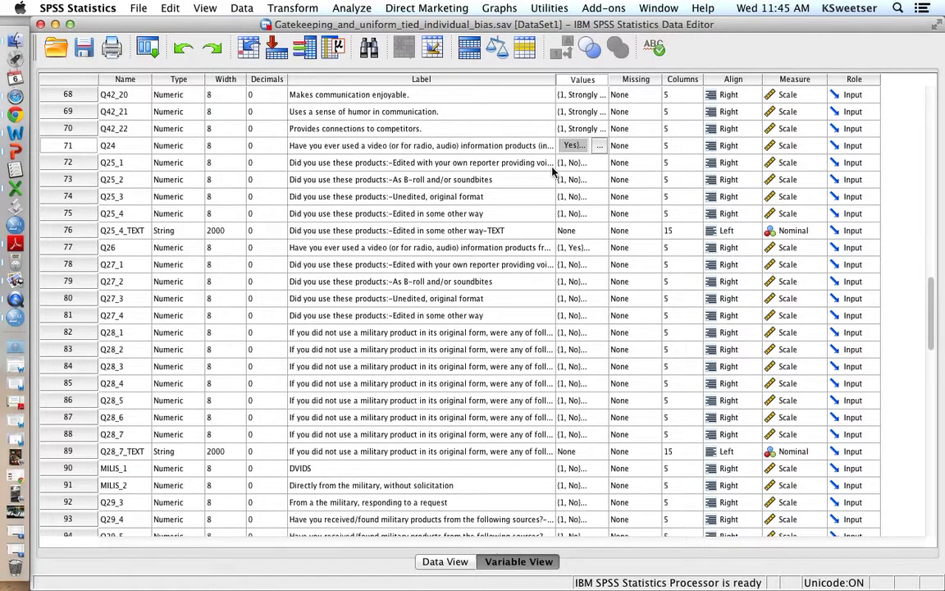
scroll(566, 210, "down", 8)
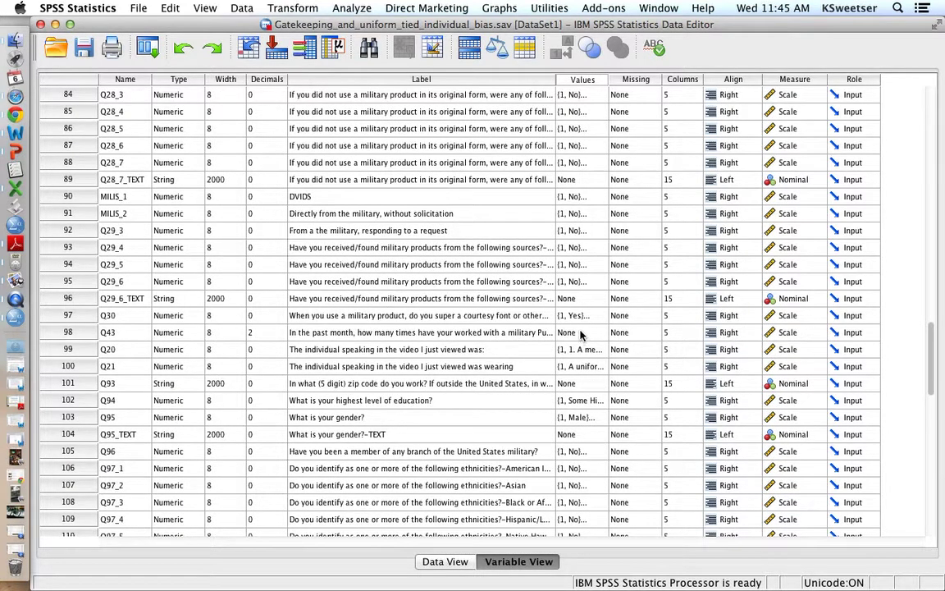
left_click(533, 351)
left_click(530, 333)
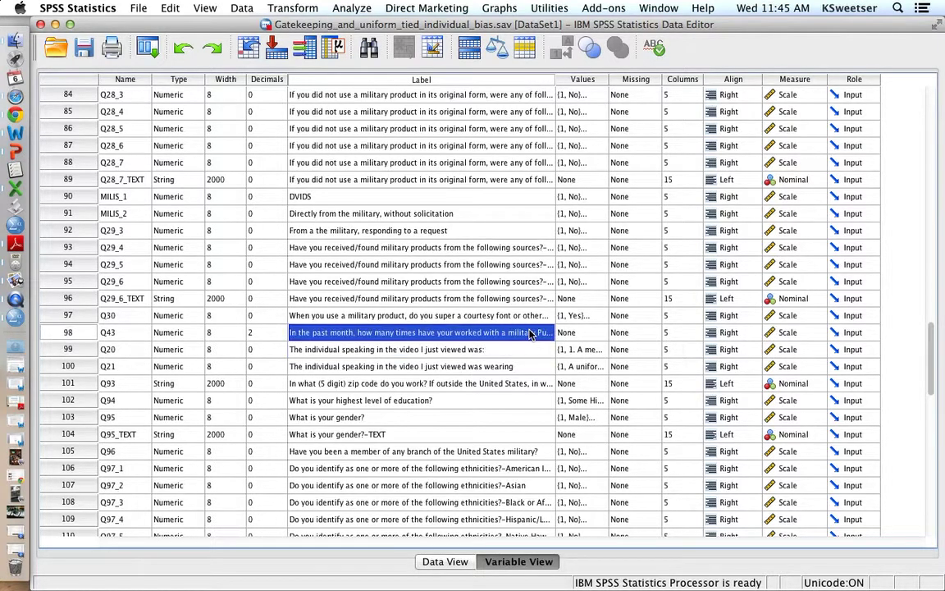
double_click(457, 334)
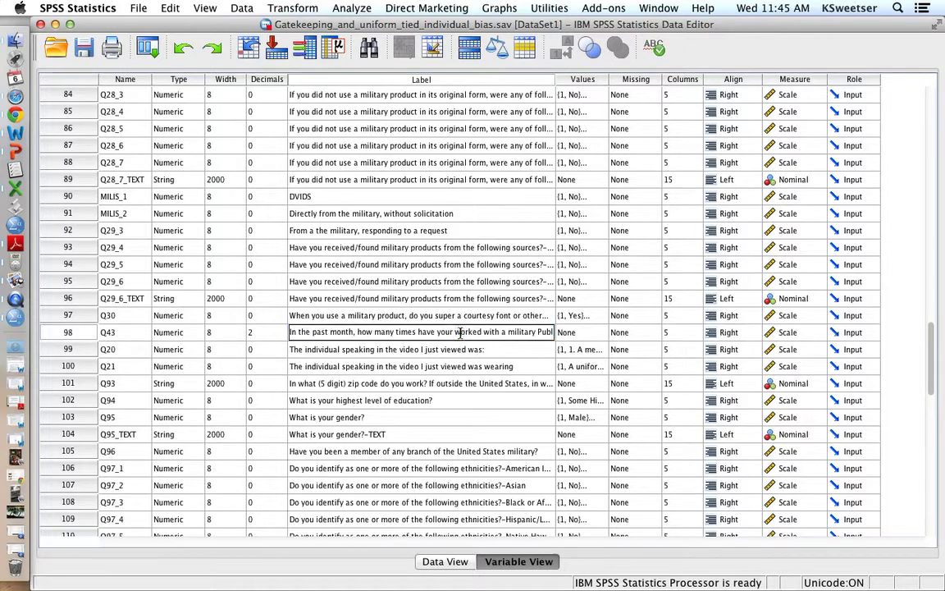
double_click(458, 334)
left_click_drag(457, 333, 562, 347)
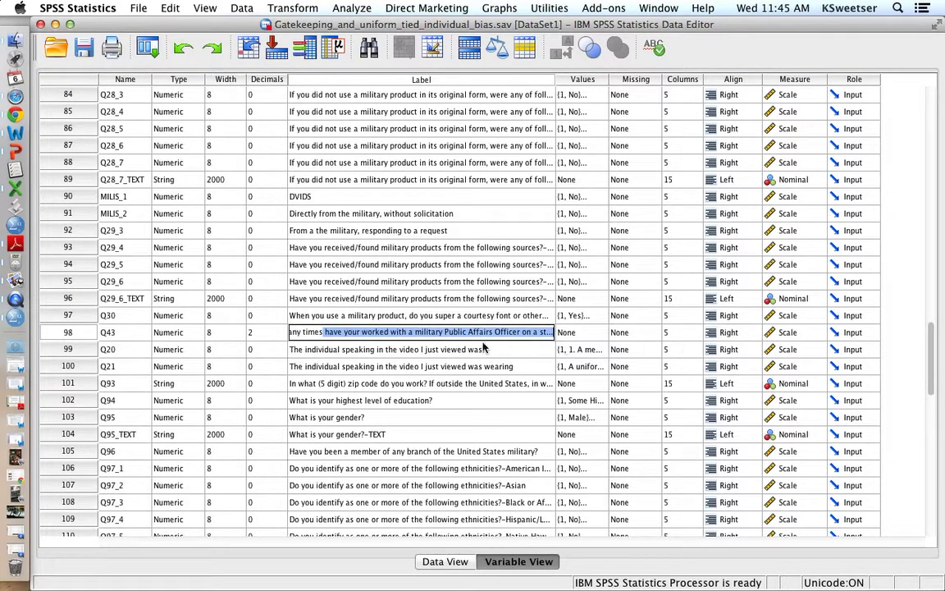
left_click(308, 335)
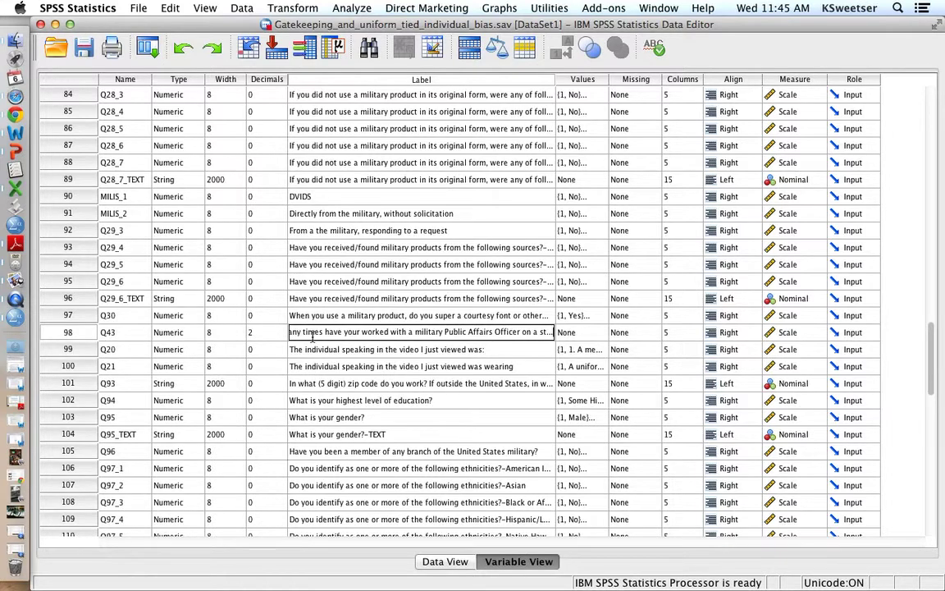
left_click(85, 333)
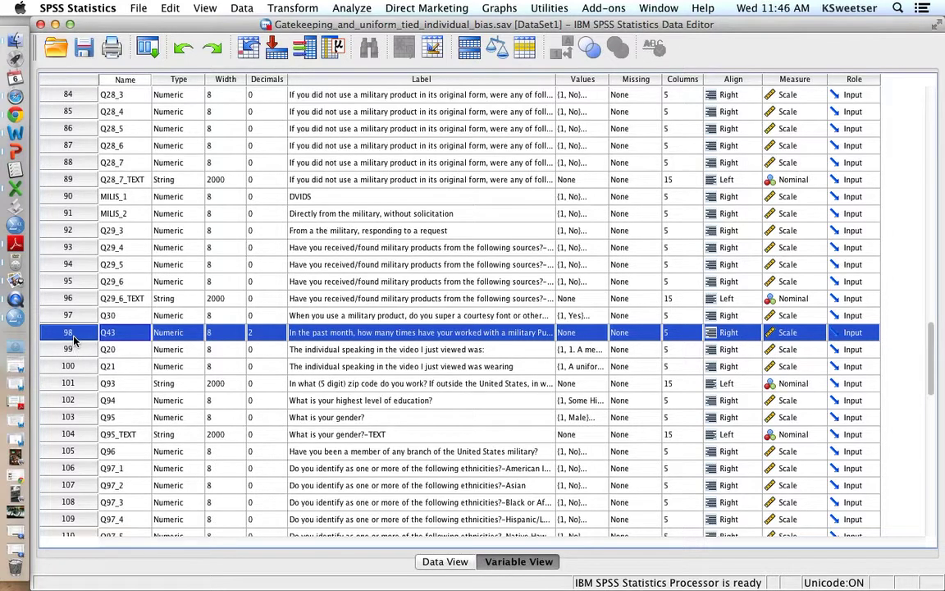
- Jump to the Q43 column in Data View and scroll across to the location columns
double_click(73, 337)
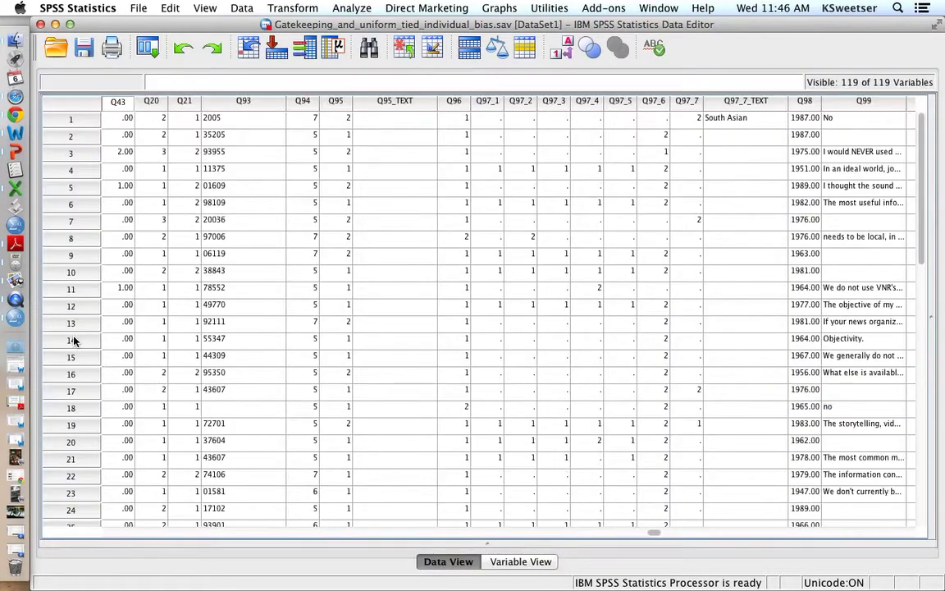
left_click(117, 120)
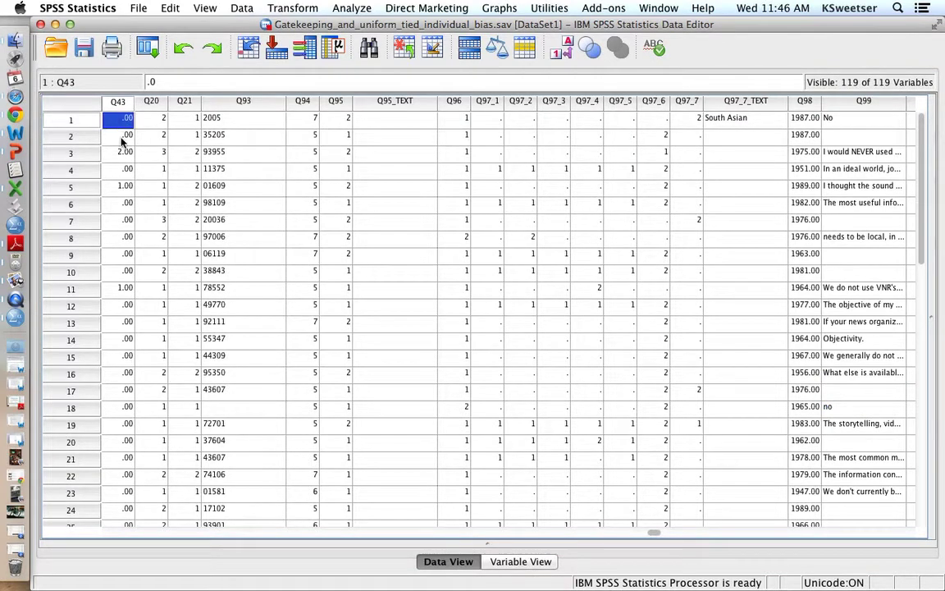
scroll(120, 142, "down", 3)
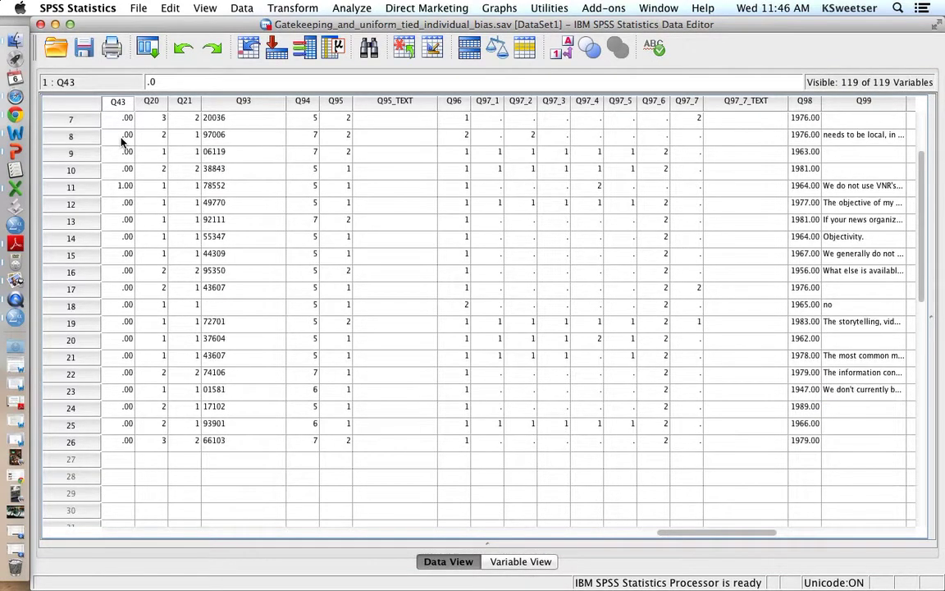
scroll(121, 142, "up", 3)
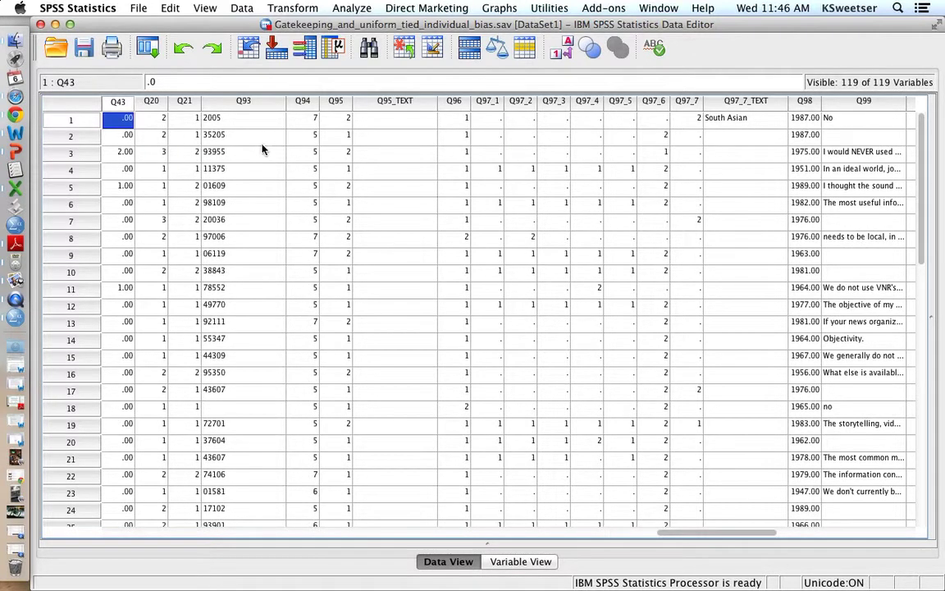
scroll(262, 149, "right", 2)
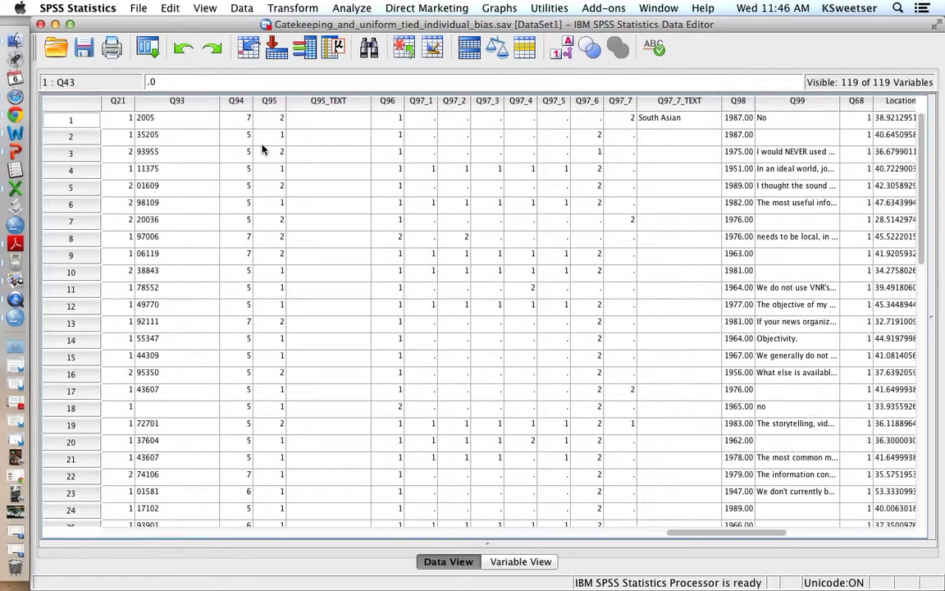
scroll(262, 149, "right", 4)
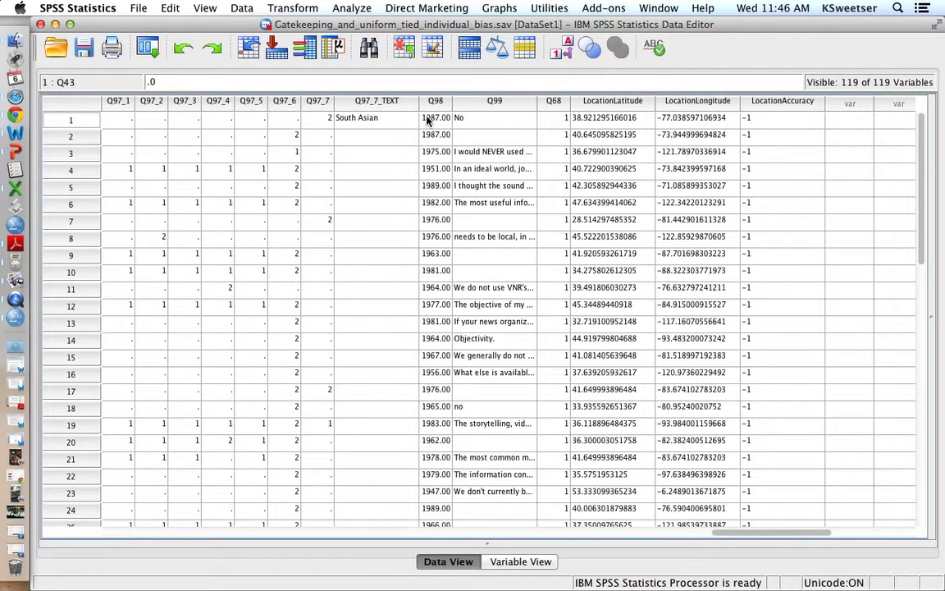
scroll(442, 156, "down", 1)
scroll(442, 156, "down", 3)
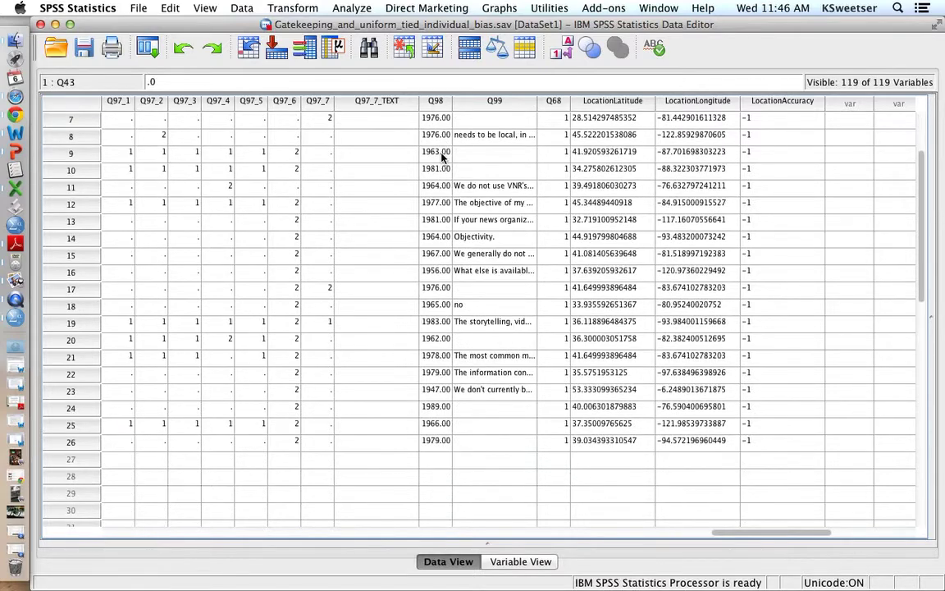
scroll(441, 156, "up", 4)
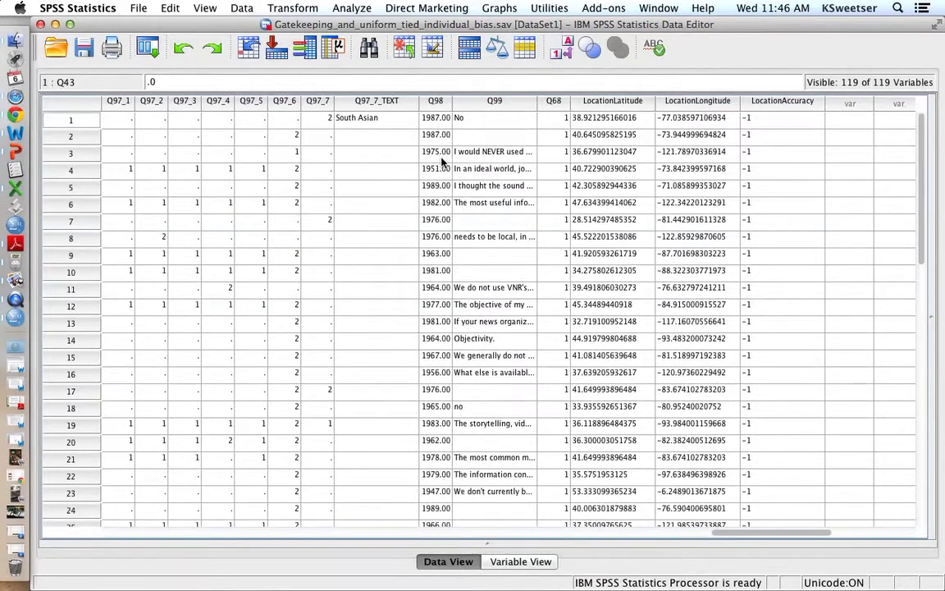
left_click(436, 153)
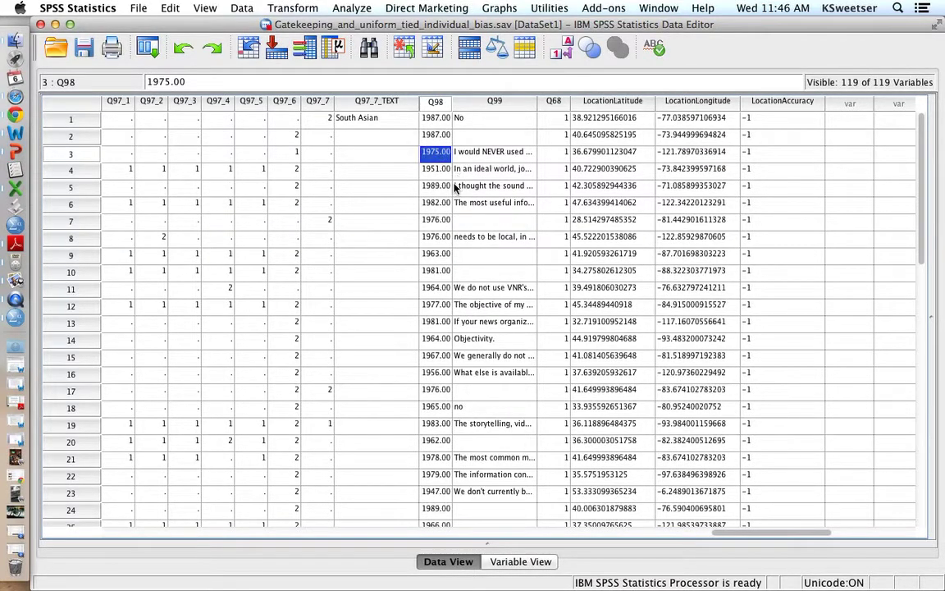
type("75")
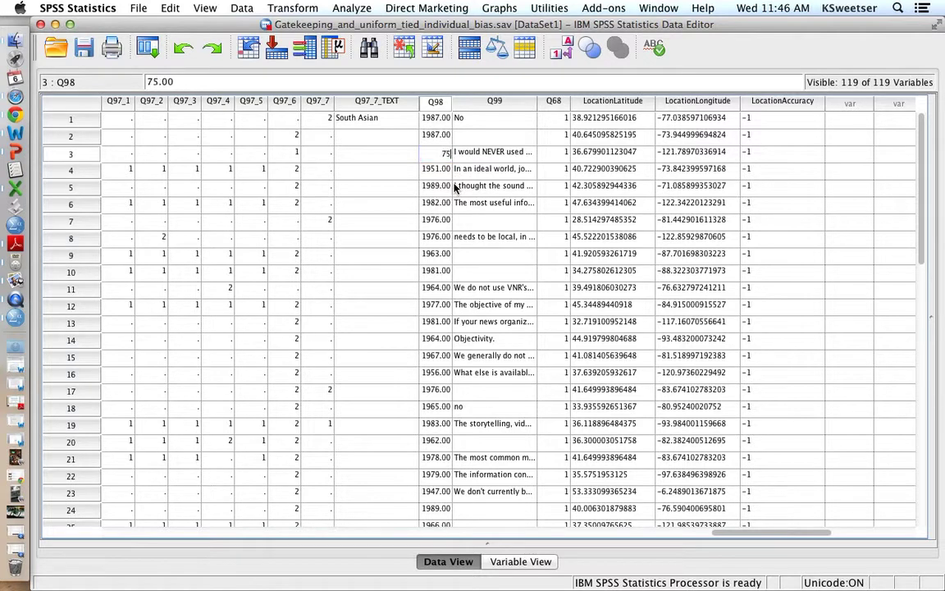
key("Return")
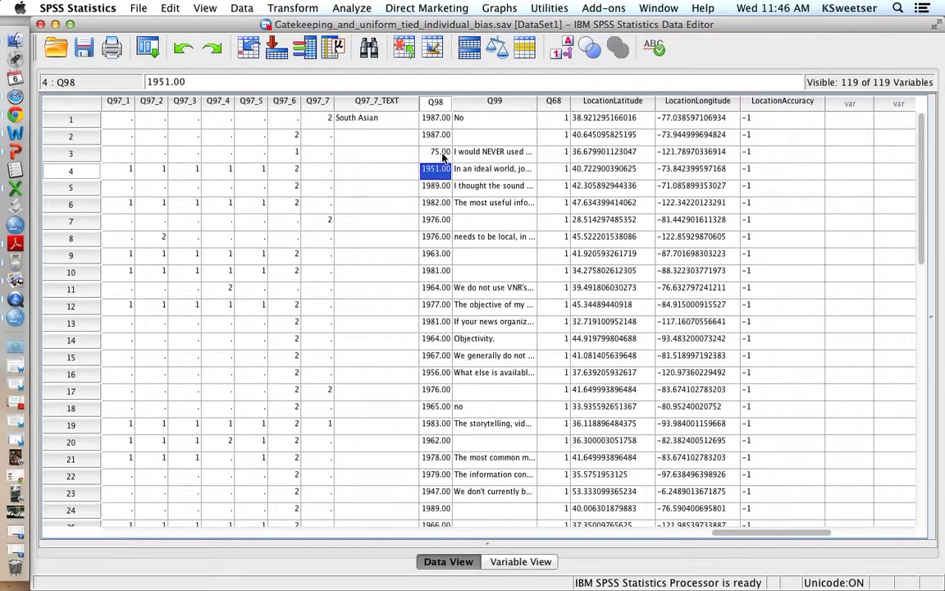
double_click(437, 153)
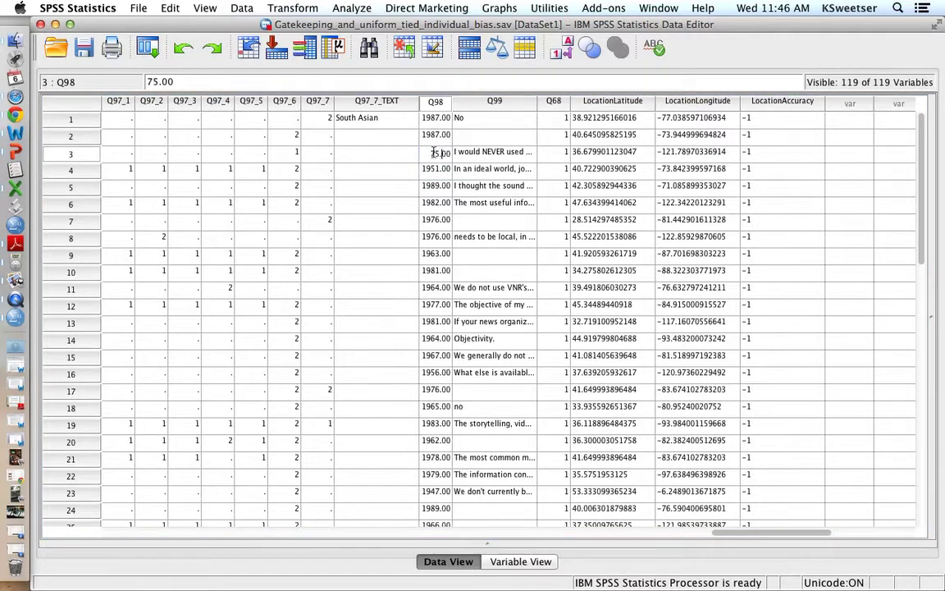
left_click_drag(431, 153, 453, 153)
type("1975")
left_click(447, 169)
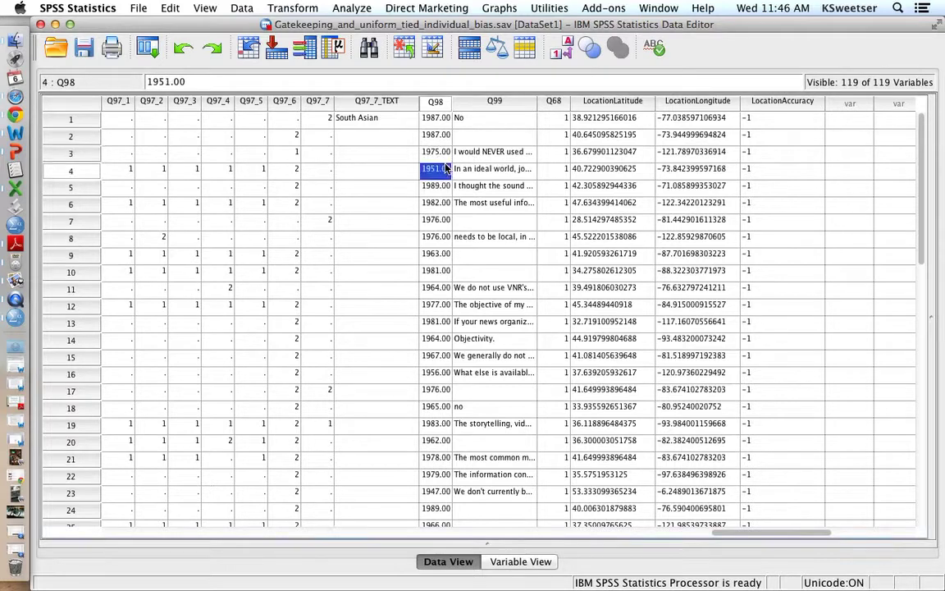
- Locate case 1's Q93 zip code entry and open Q93's variable definition
scroll(447, 169, "down", 4)
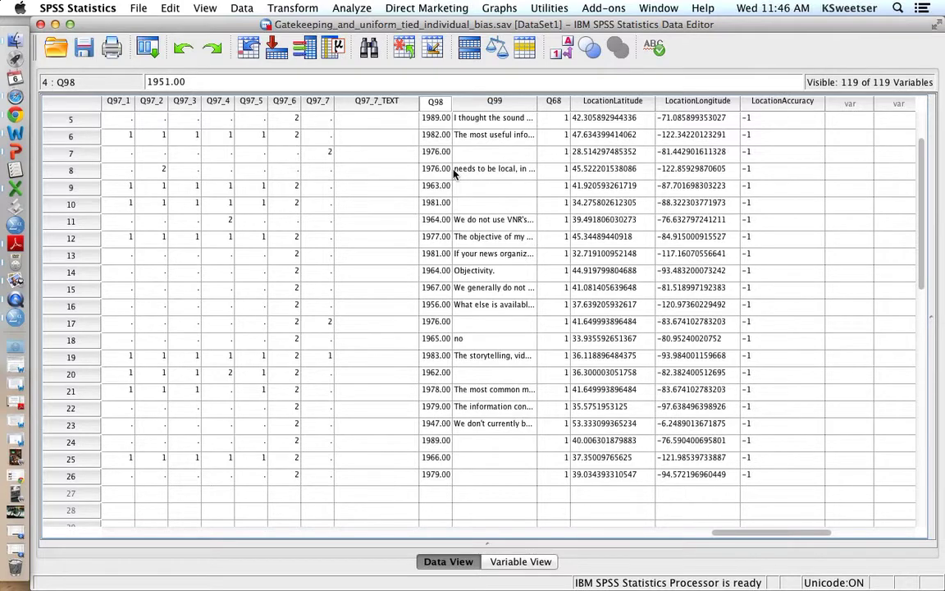
scroll(453, 172, "left", 2)
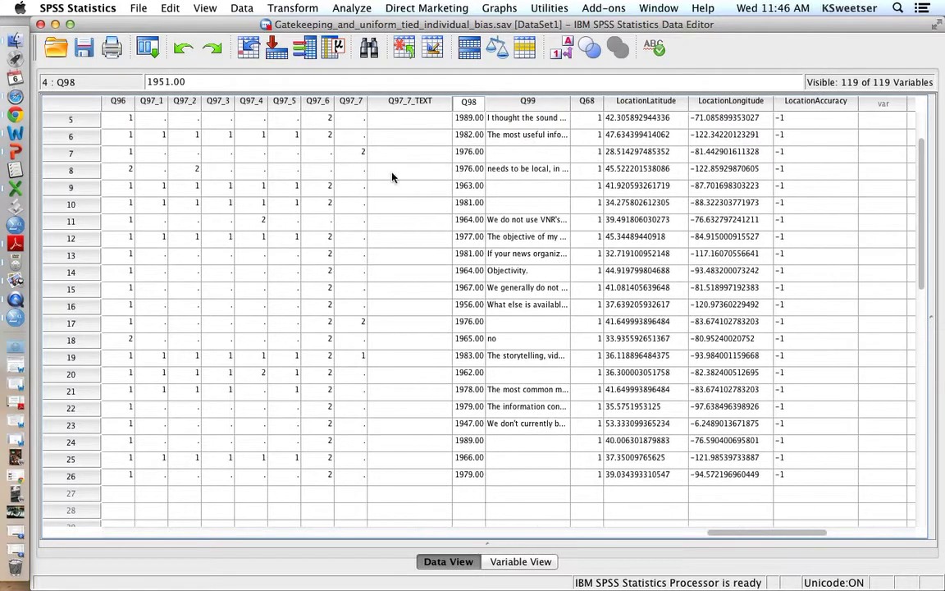
scroll(390, 174, "left", 5)
scroll(389, 175, "left", 3)
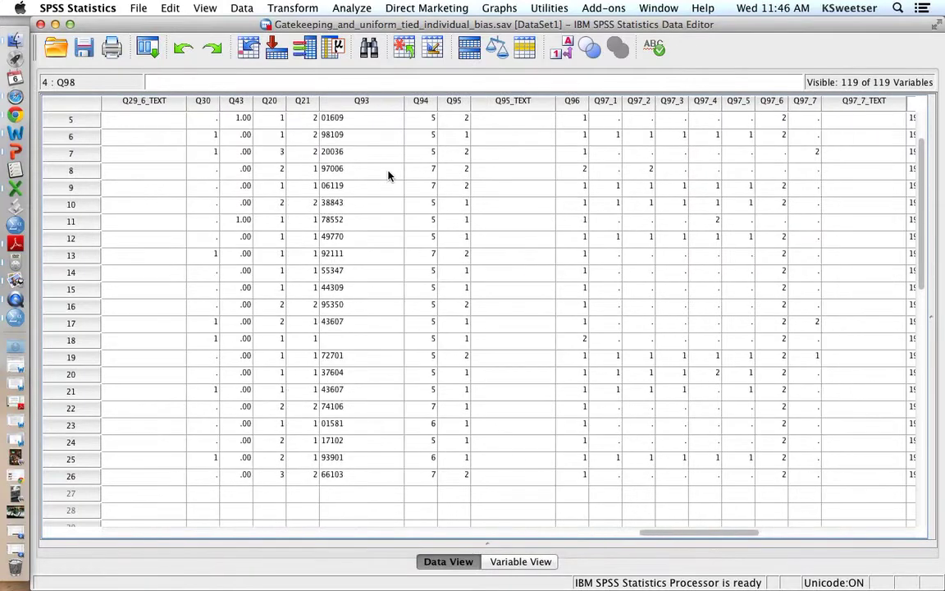
scroll(388, 175, "up", 3)
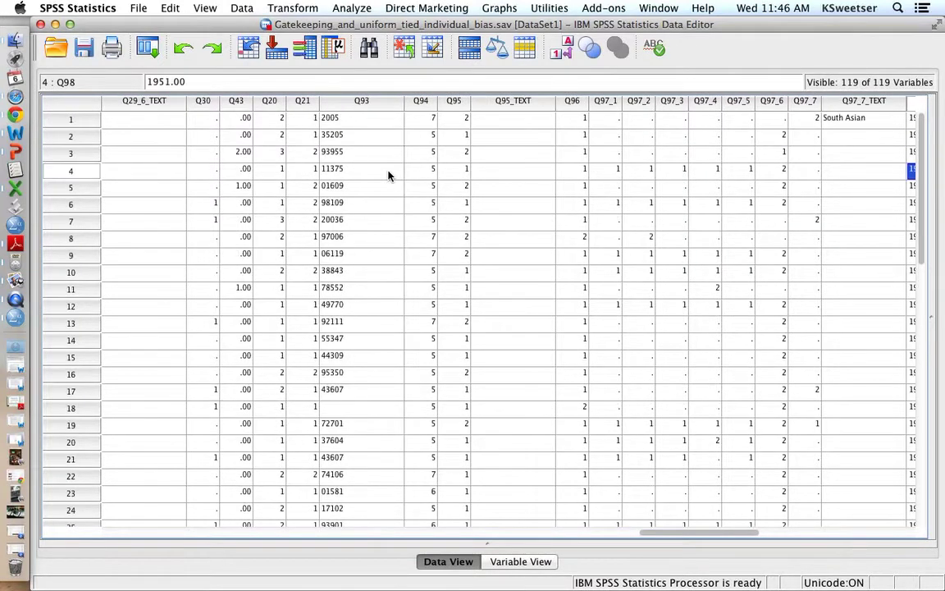
left_click(353, 123)
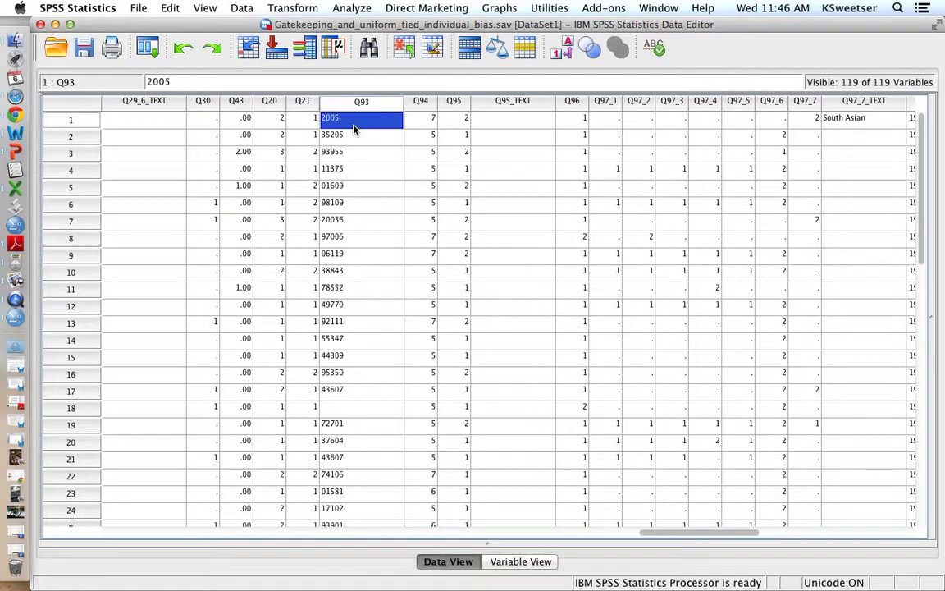
double_click(362, 101)
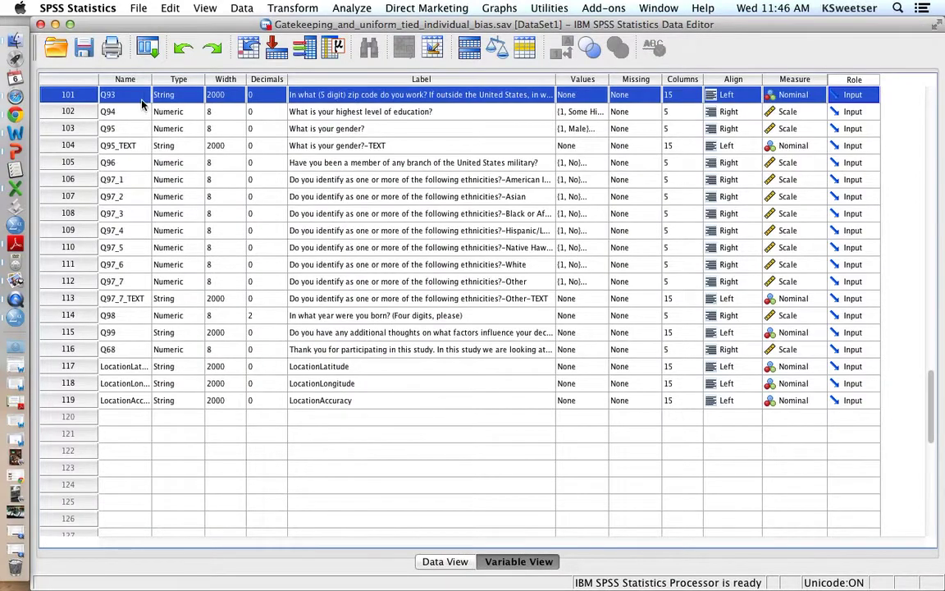
- Return to Q93's zip codes in Data View, where case 1 shows 2005
double_click(67, 95)
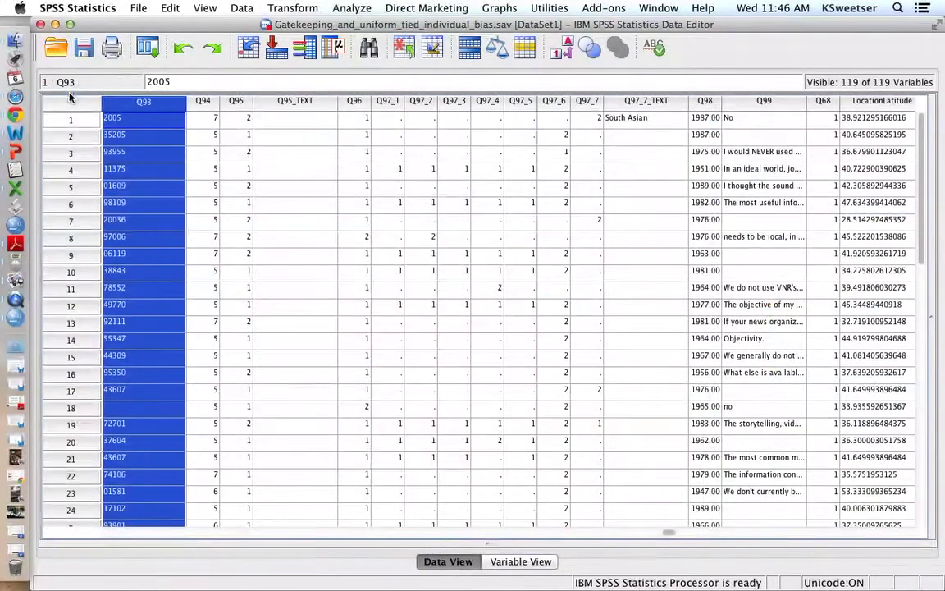
left_click(163, 123)
scroll(163, 126, "left", 3)
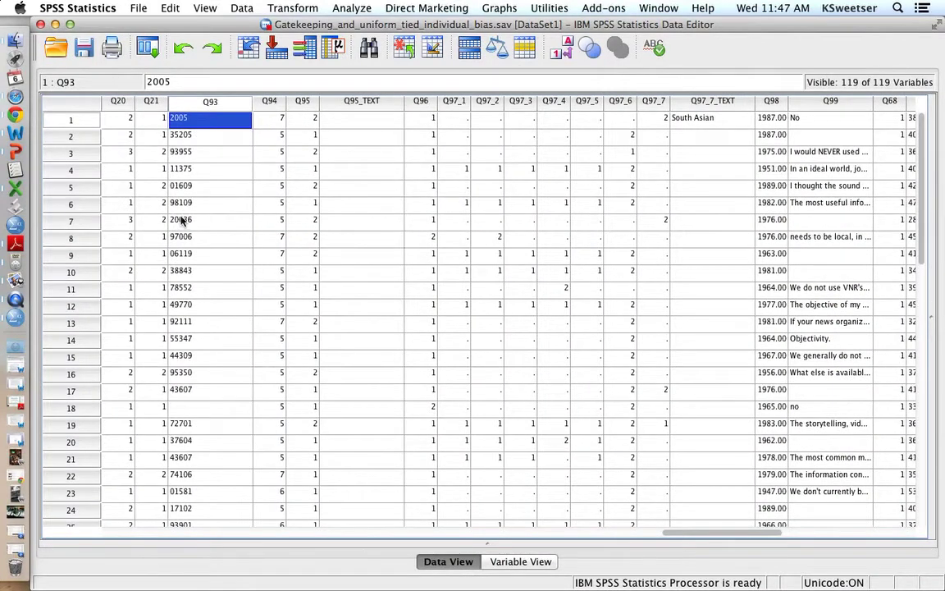
scroll(184, 217, "down", 4)
scroll(184, 217, "left", 7)
scroll(184, 217, "up", 3)
scroll(182, 219, "up", 3)
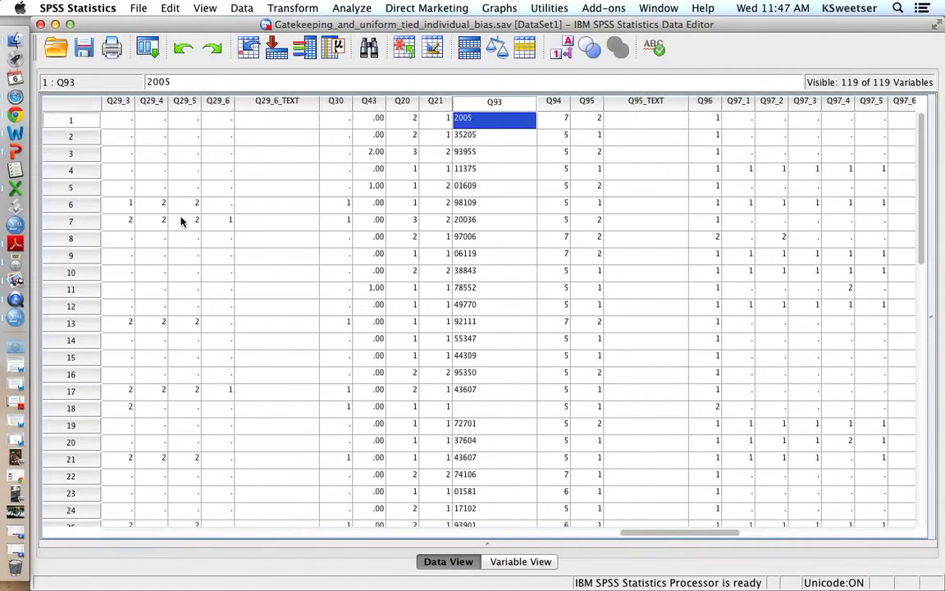
scroll(182, 220, "left", 4)
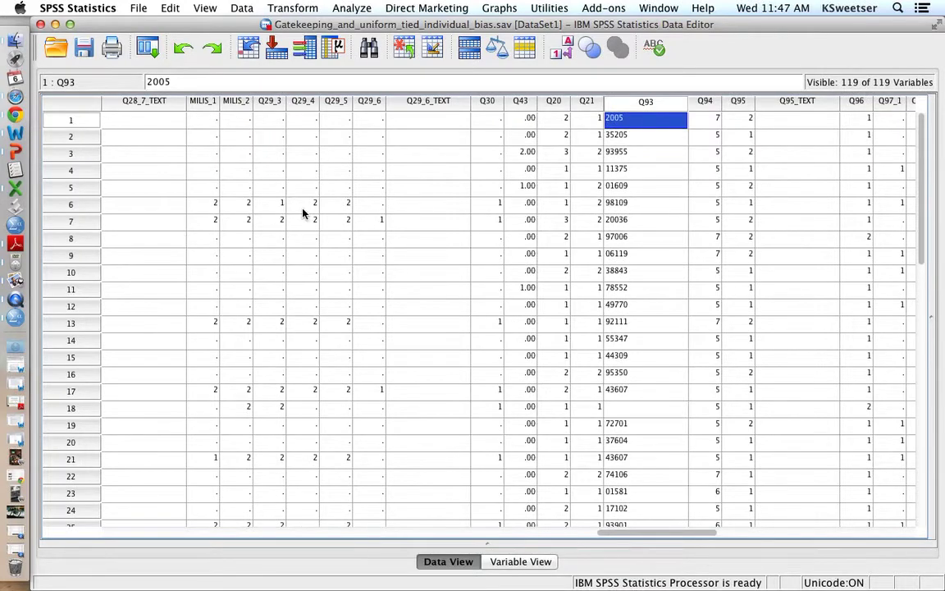
scroll(302, 213, "left", 5)
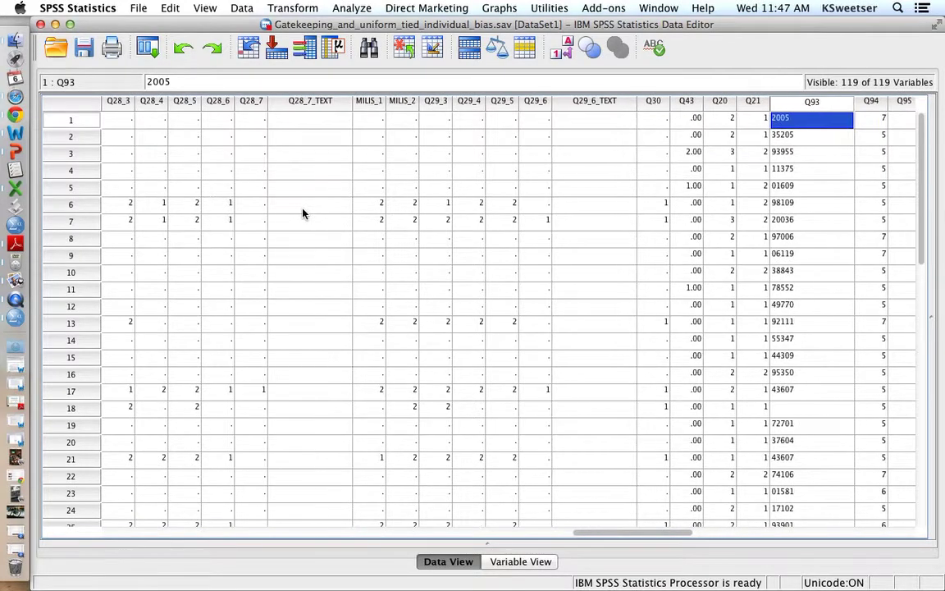
scroll(303, 213, "down", 3)
scroll(303, 214, "up", 3)
scroll(303, 213, "left", 3)
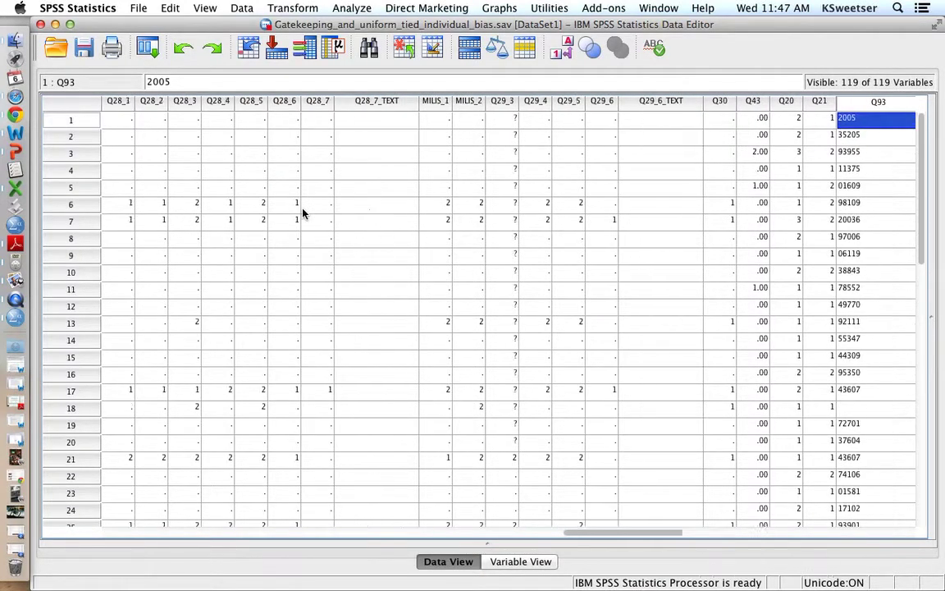
scroll(303, 213, "left", 8)
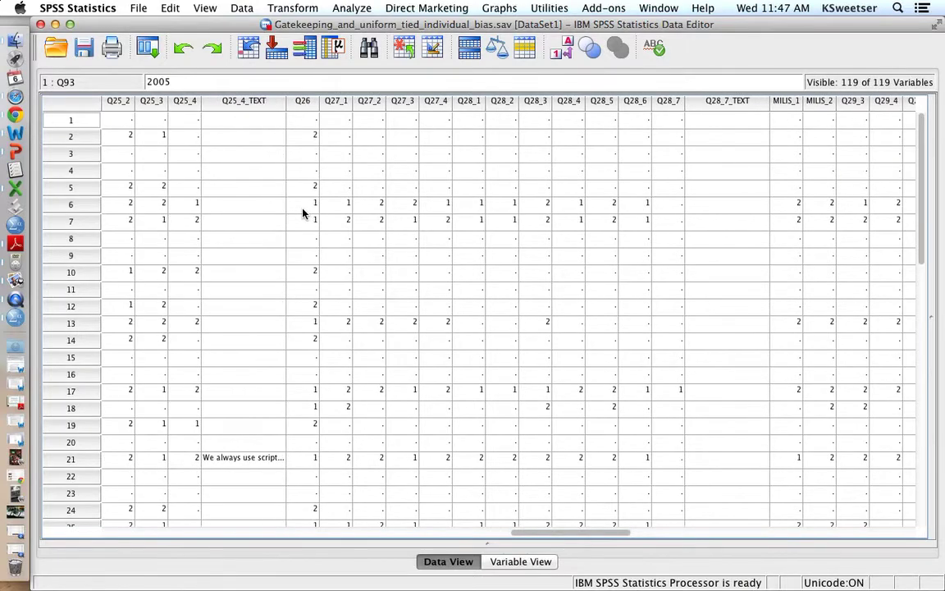
scroll(302, 213, "left", 14)
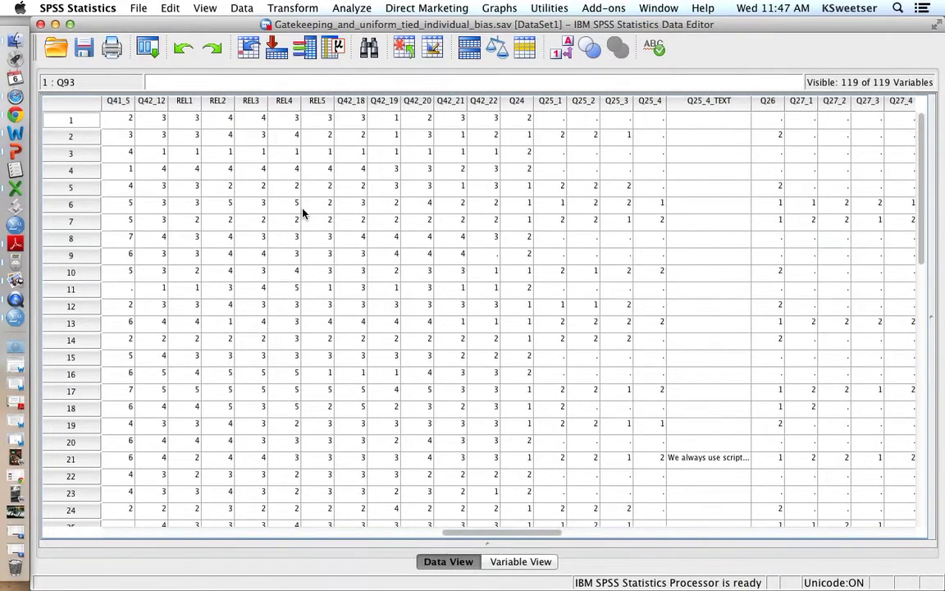
scroll(303, 213, "right", 20)
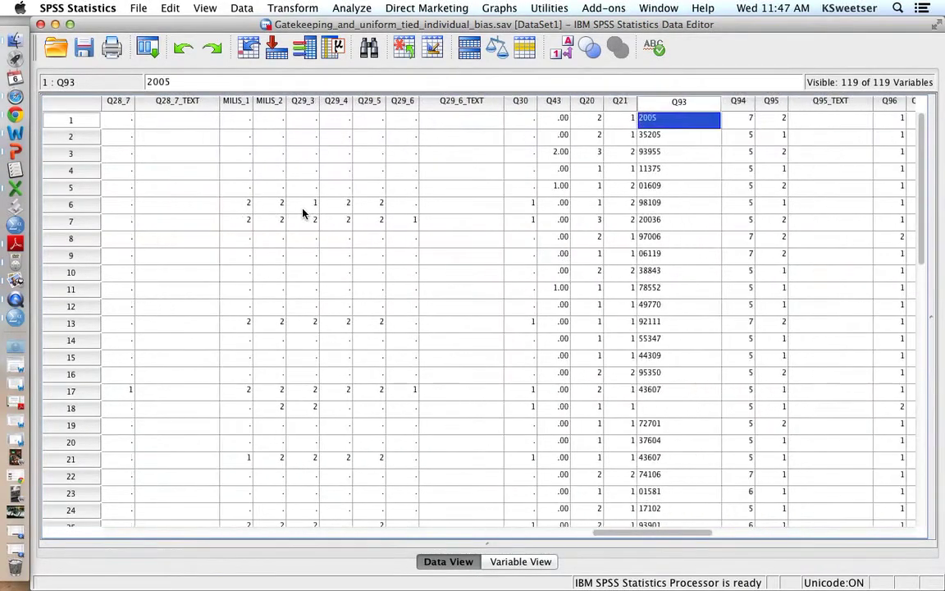
scroll(303, 214, "right", 13)
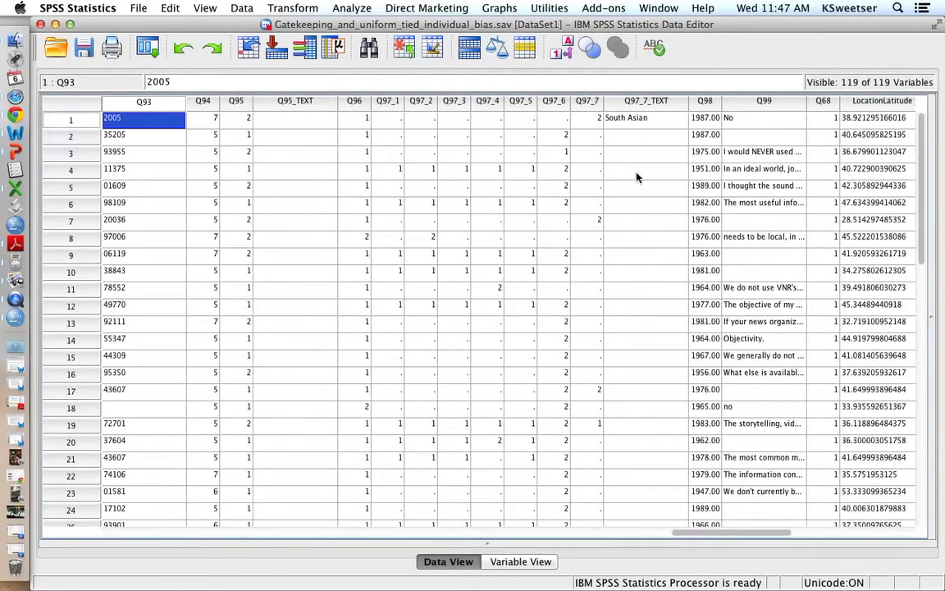
- Check Q98's type unchanged: Numeric, width 8, 2 decimals
left_click(710, 102)
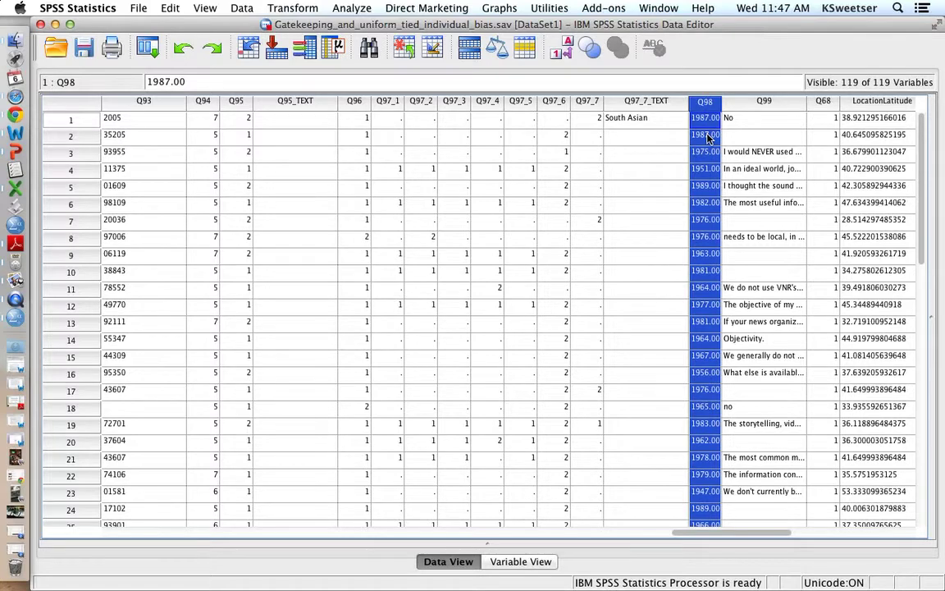
scroll(707, 156, "down", 5)
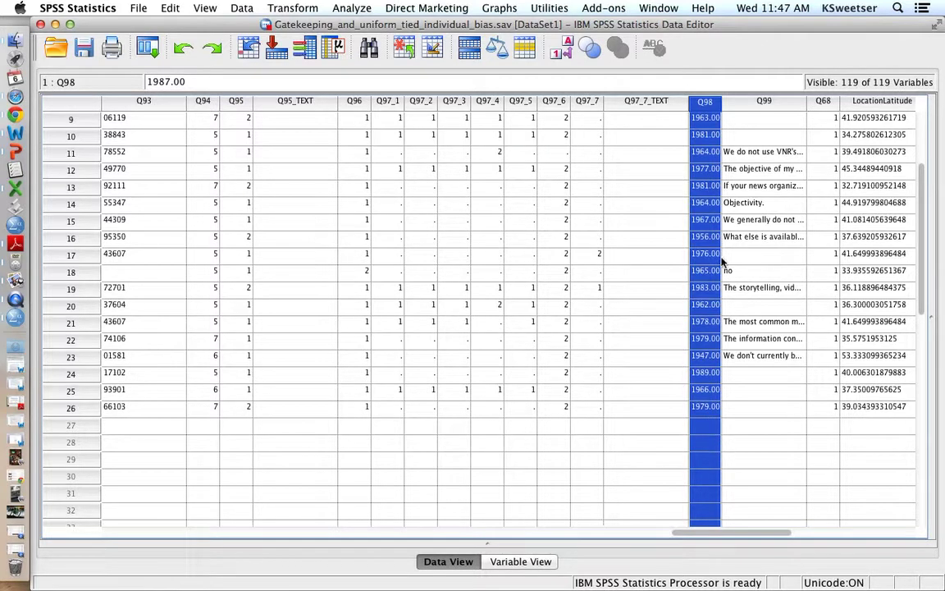
double_click(704, 100)
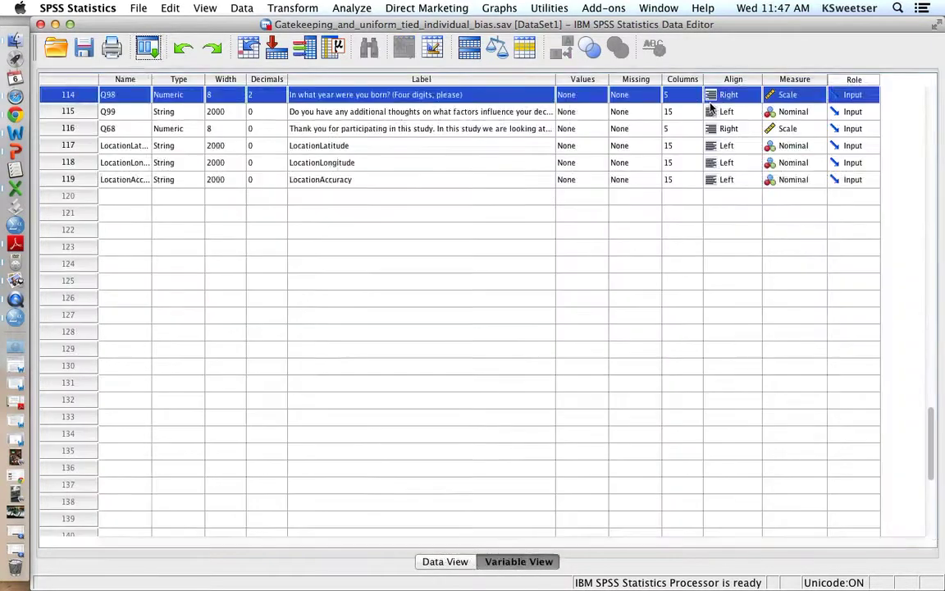
left_click(197, 100)
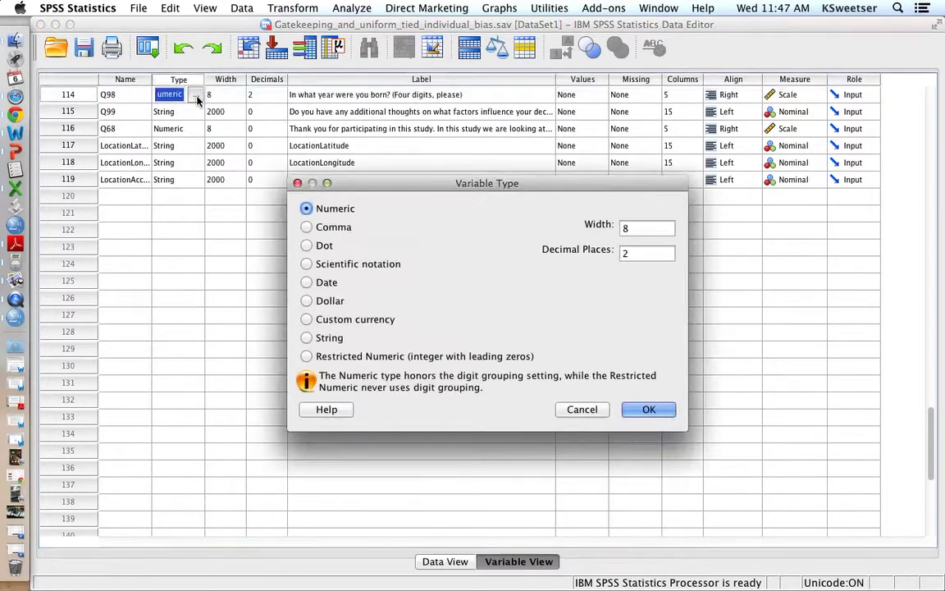
left_click(597, 411)
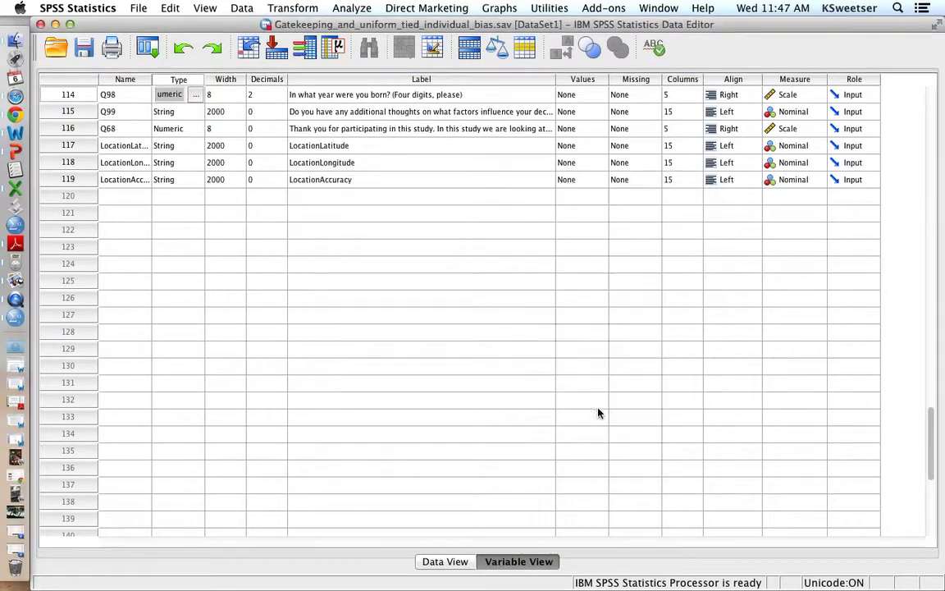
scroll(476, 316, "up", 3)
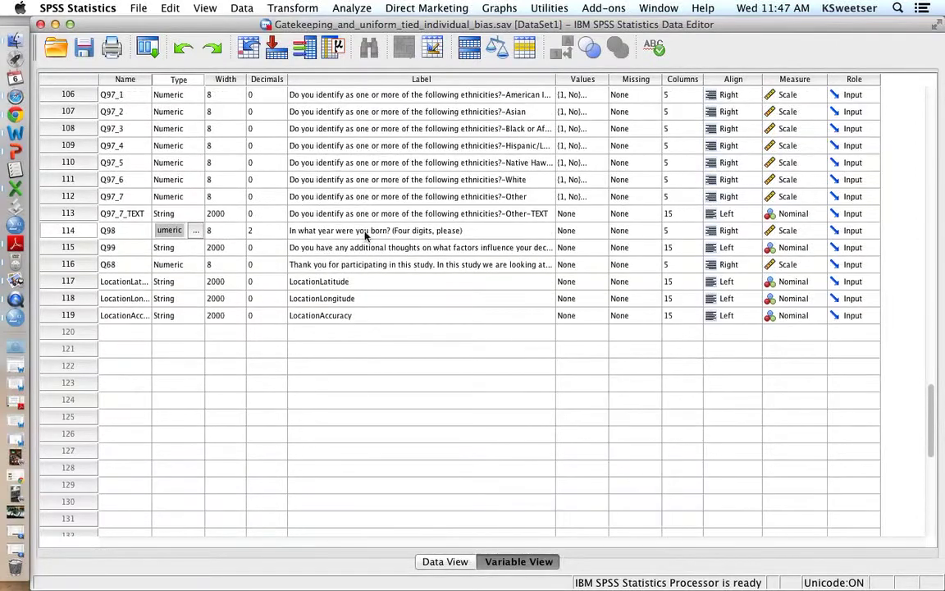
scroll(387, 213, "up", 2)
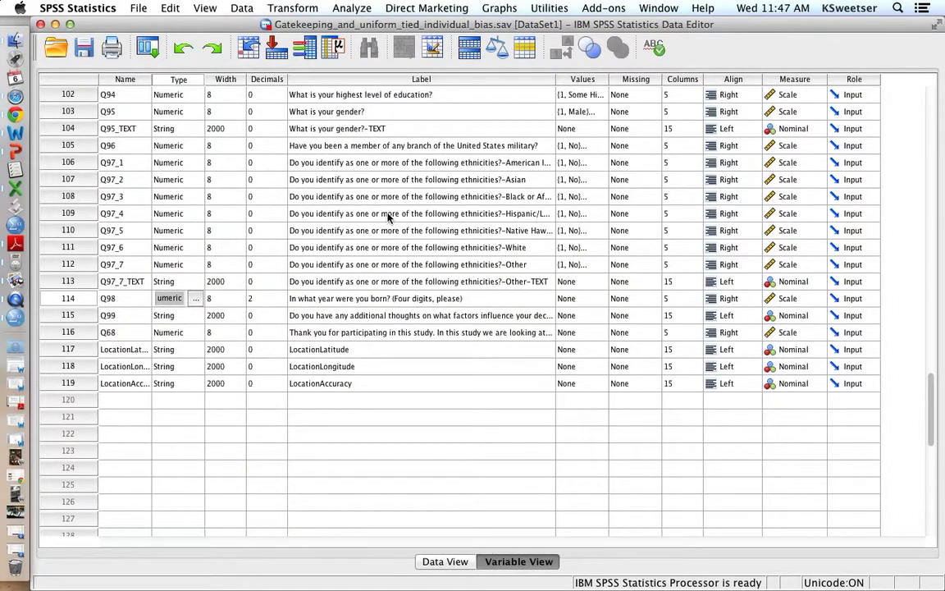
scroll(389, 217, "up", 3)
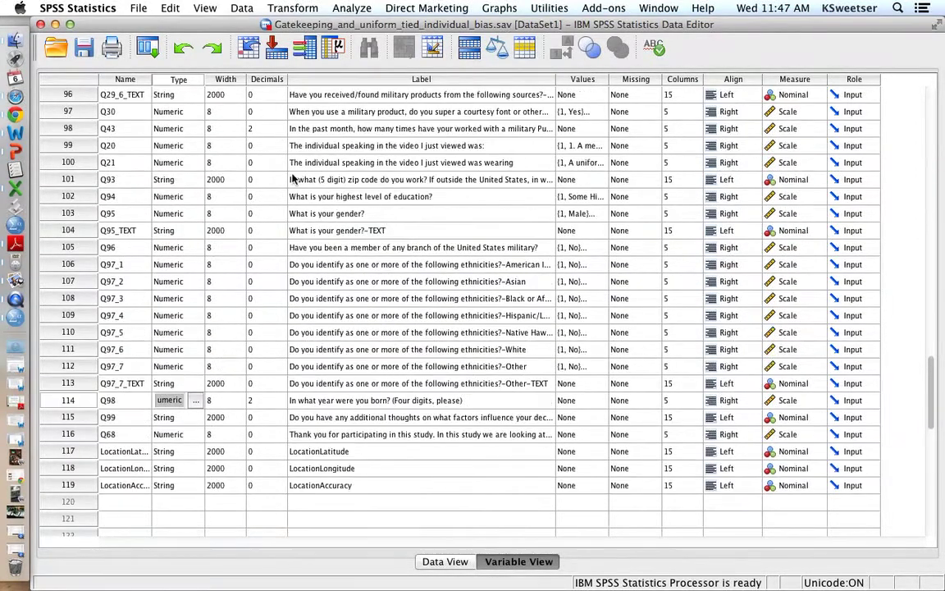
scroll(212, 246, "up", 3)
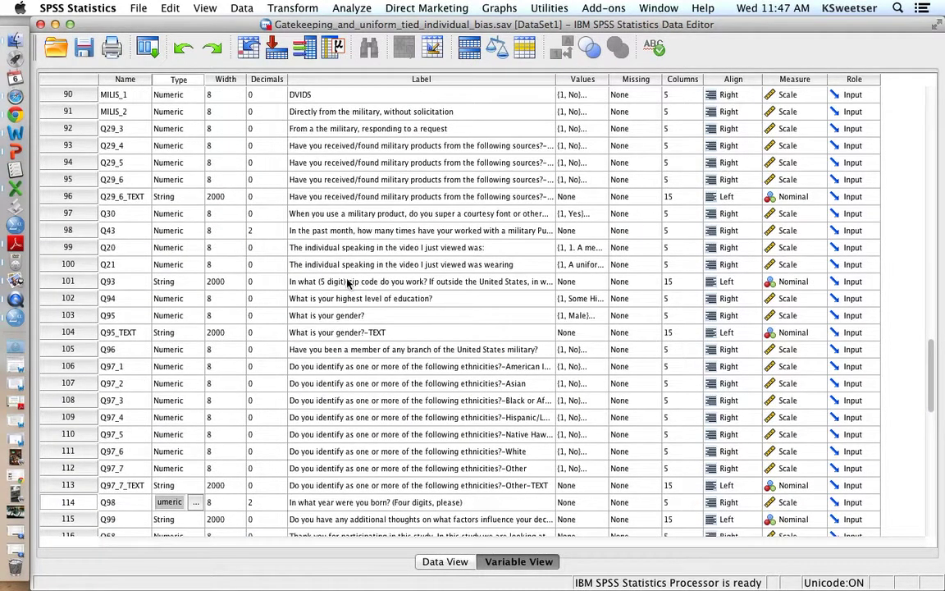
- Inspect Q43's values in Data View and return to its definition
left_click(355, 236)
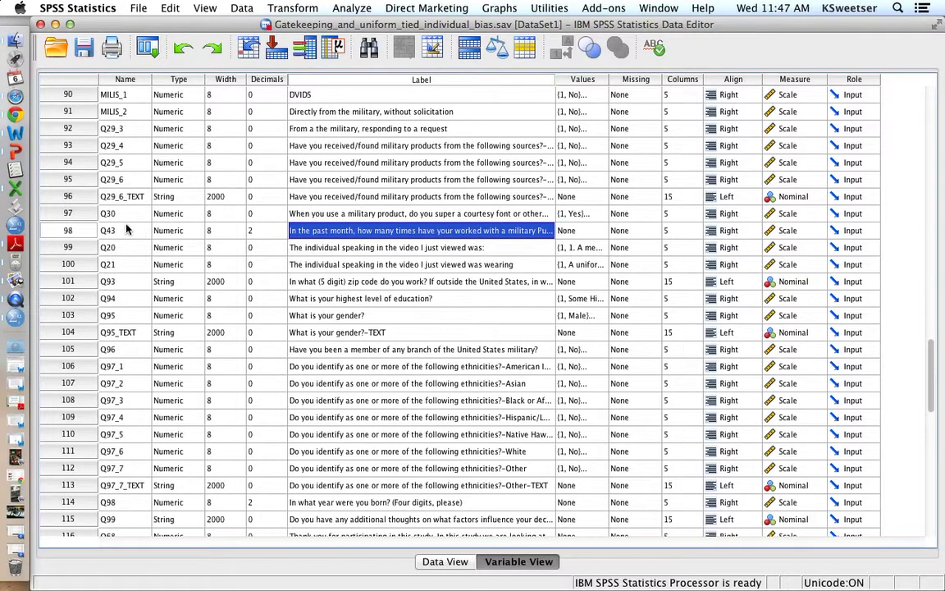
double_click(70, 231)
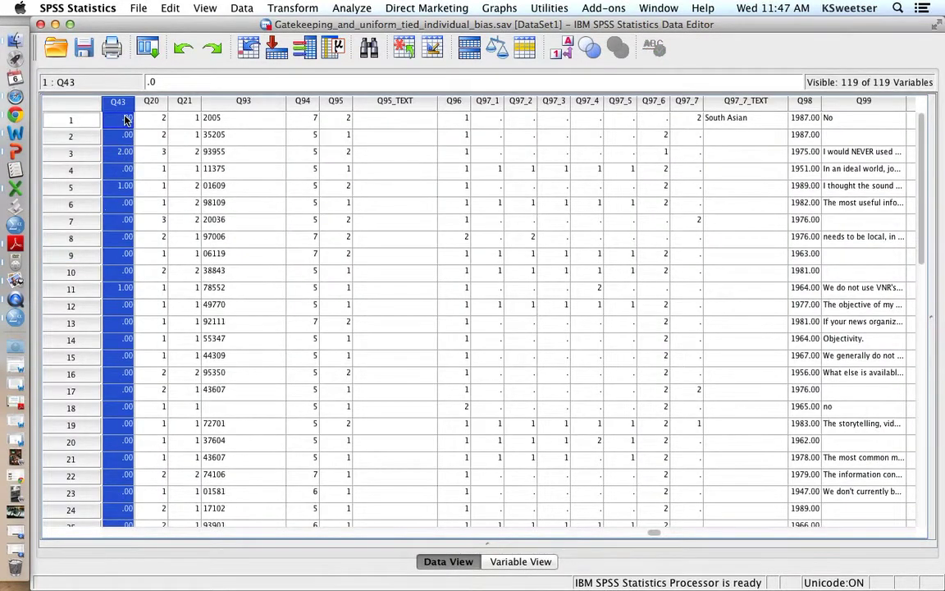
scroll(122, 236, "down", 5)
scroll(125, 239, "up", 5)
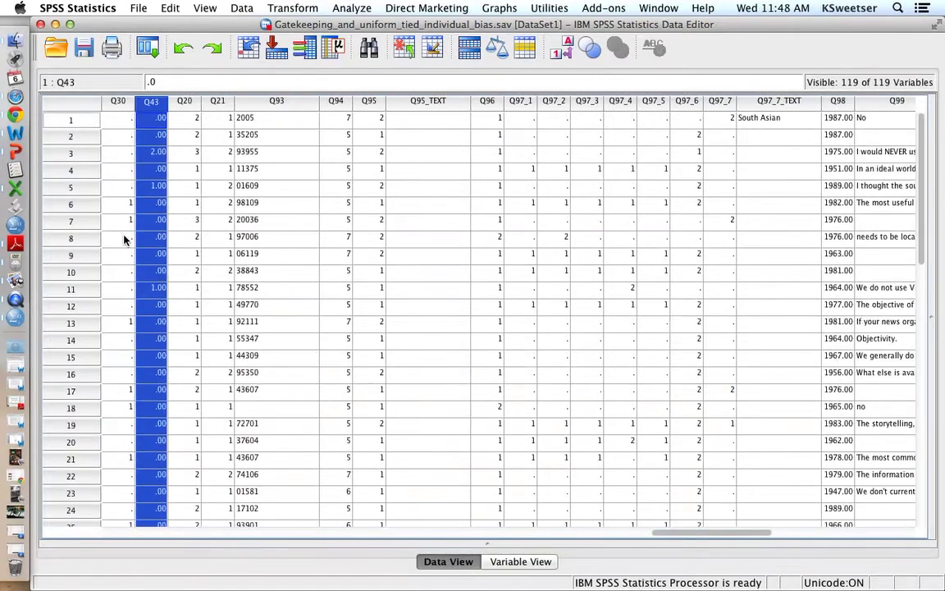
double_click(160, 107)
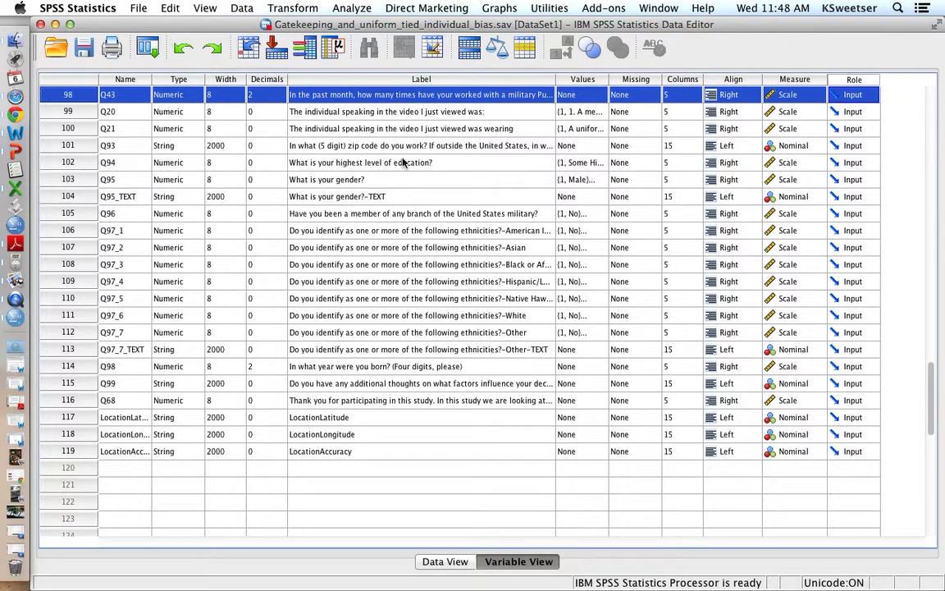
- Clear case 1's invalid Q93 zip code 2005 and return to Q93's definition
left_click(336, 147)
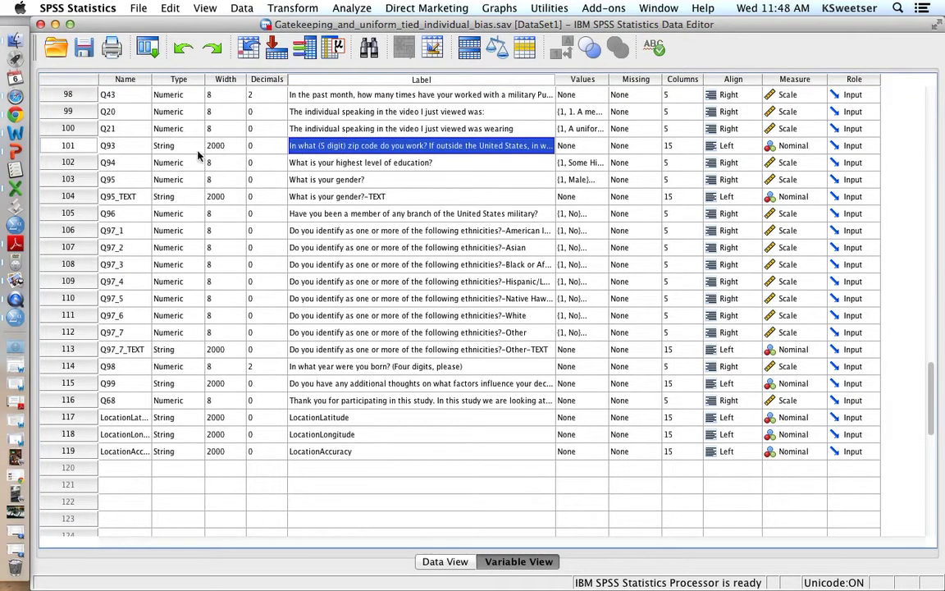
double_click(81, 147)
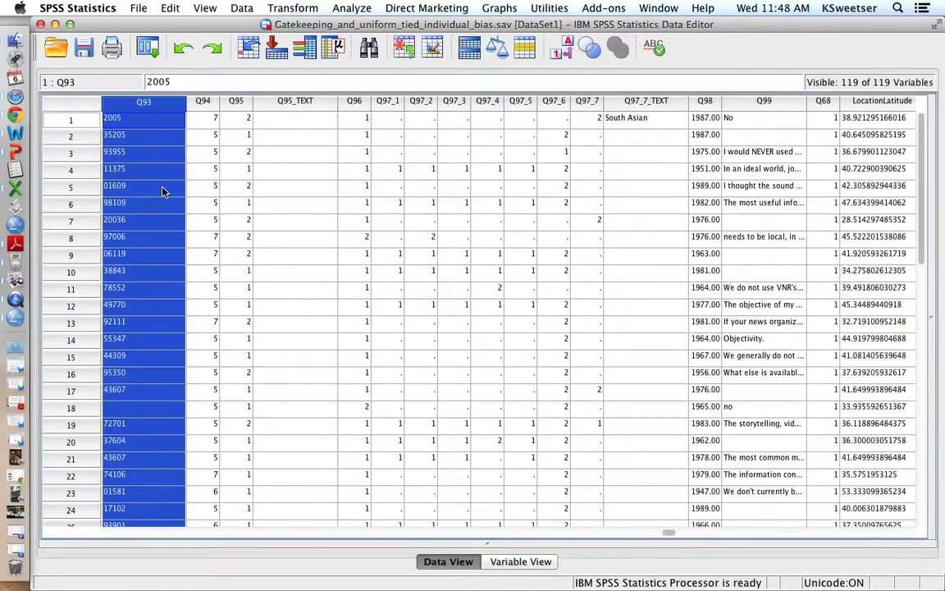
scroll(163, 190, "down", 3)
scroll(163, 189, "up", 5)
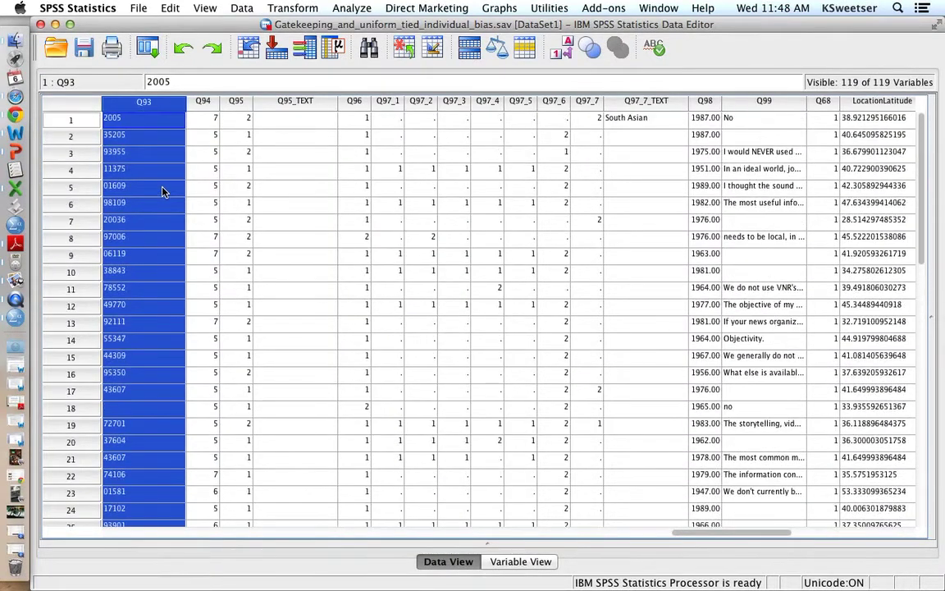
left_click(129, 123)
key("Delete")
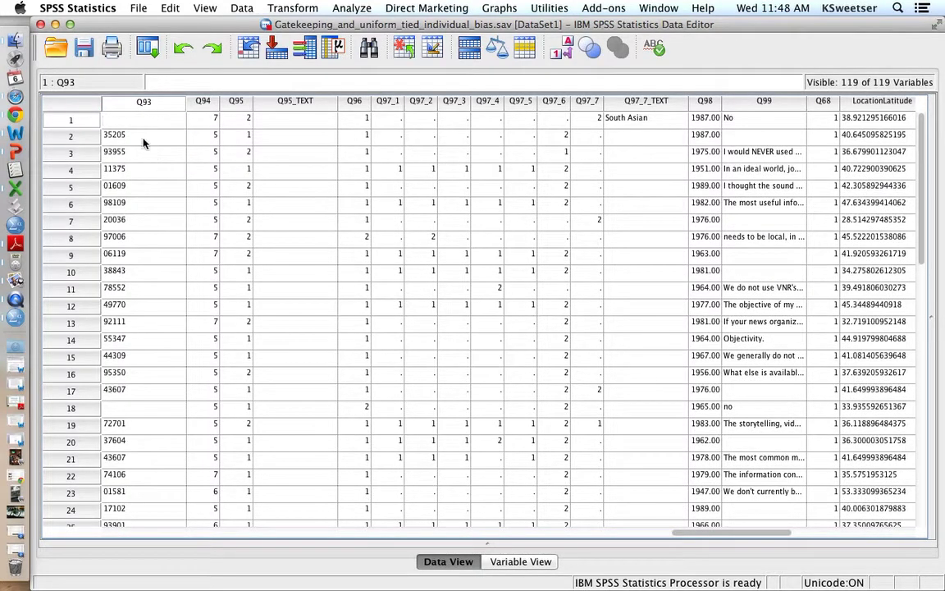
key("Return")
double_click(125, 100)
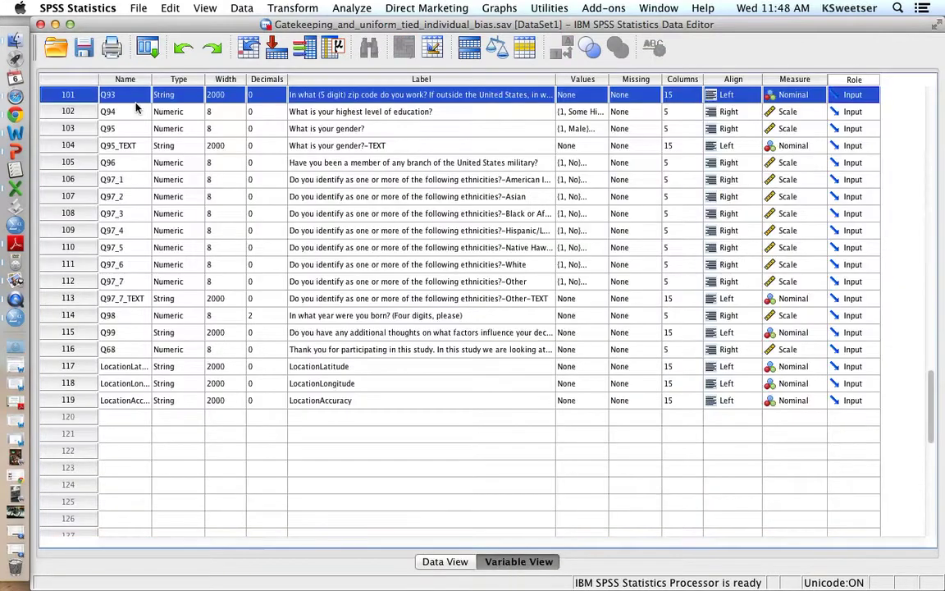
- Change Q93's type from String width 2000 to Numeric width 7
left_click(197, 97)
left_click(197, 94)
left_click(308, 210)
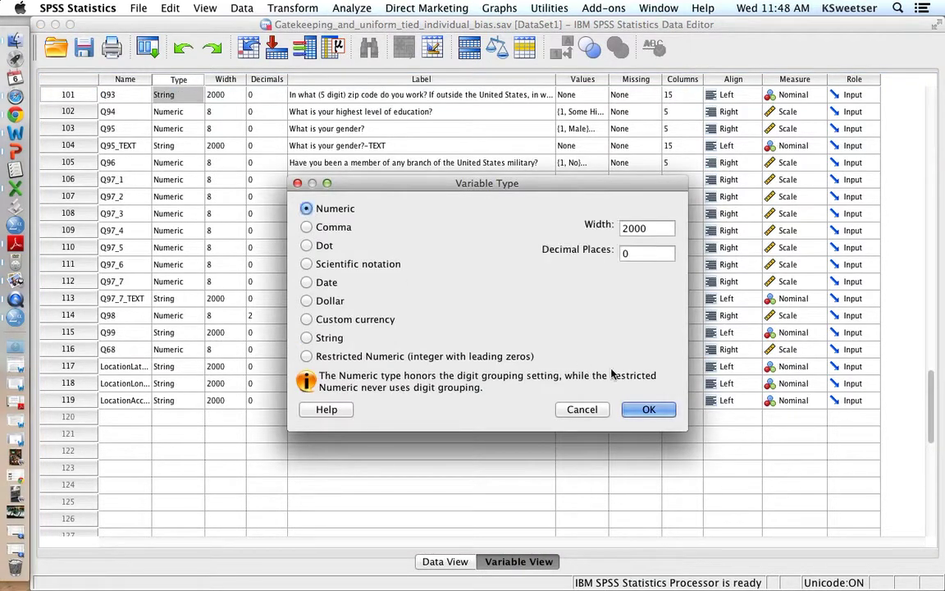
left_click_drag(630, 223, 674, 225)
key("BackSpace")
type("7")
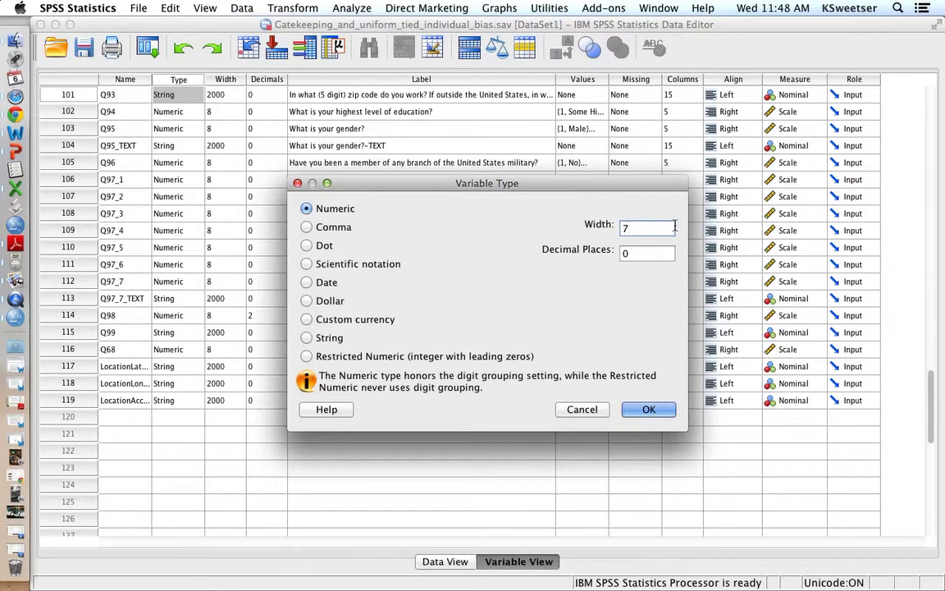
left_click(648, 409)
- Verify Q93's zip codes as whole numbers and reconfirm its Numeric type settings
scroll(285, 211, "up", 1)
scroll(285, 211, "up", 1)
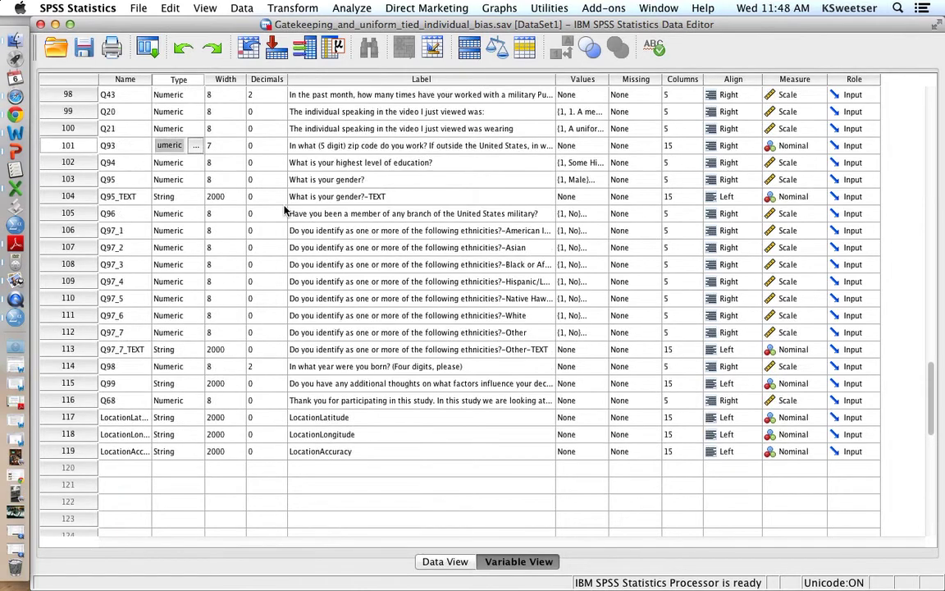
left_click(82, 145)
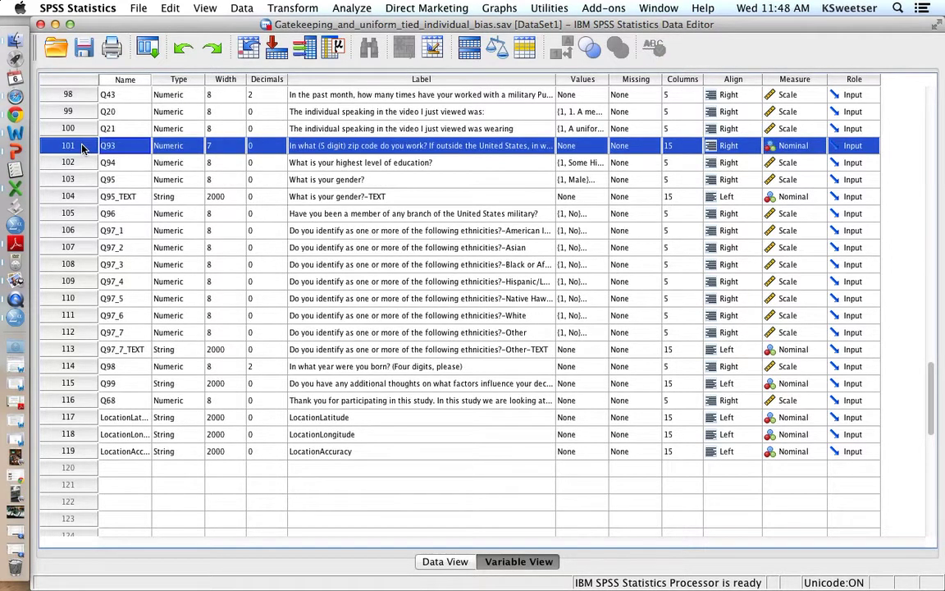
double_click(82, 145)
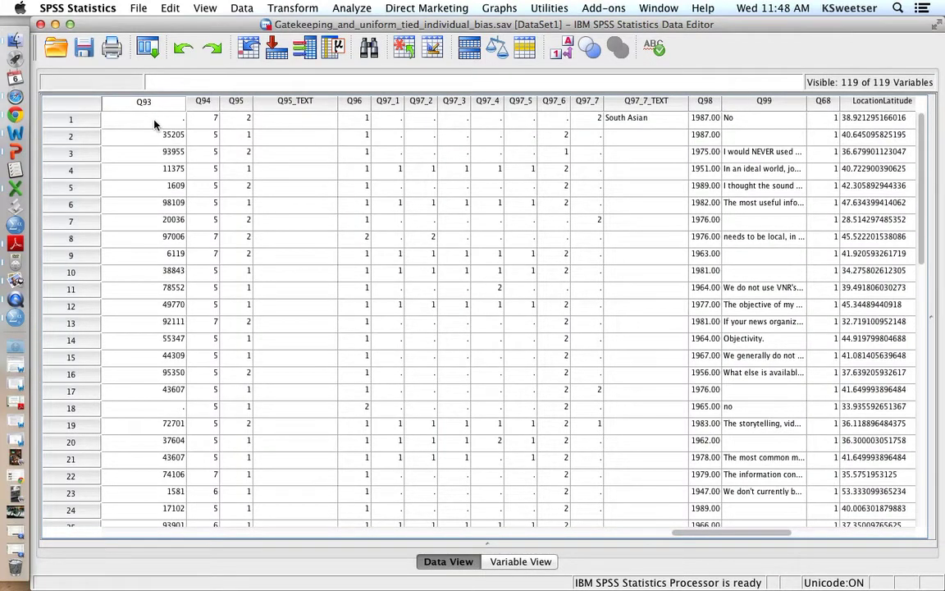
scroll(153, 338, "left", 2)
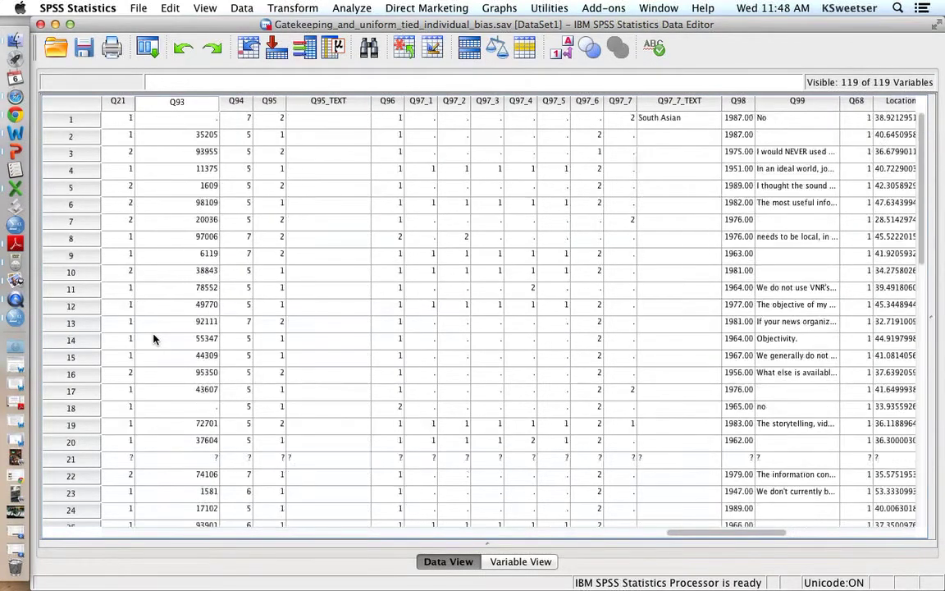
double_click(181, 101)
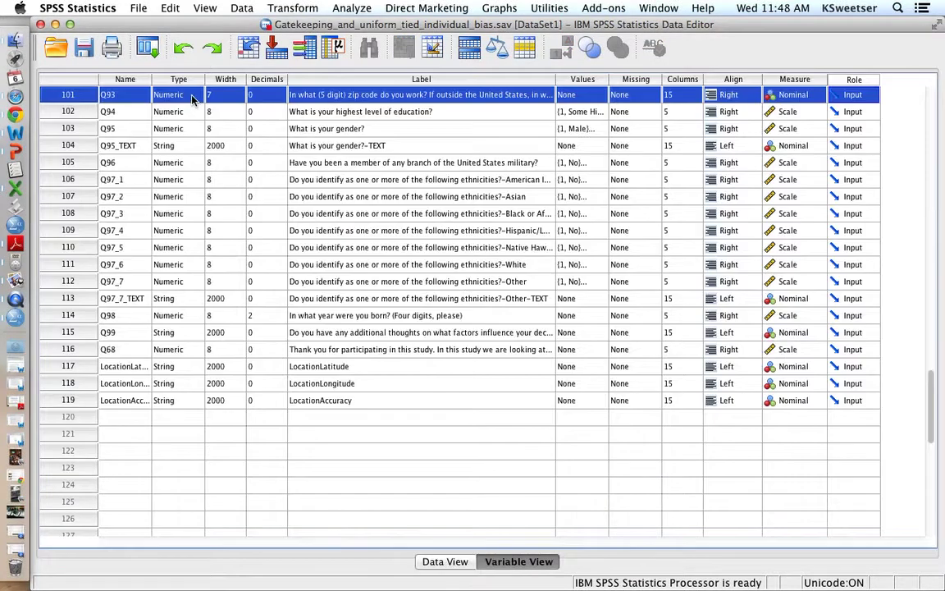
left_click(193, 96)
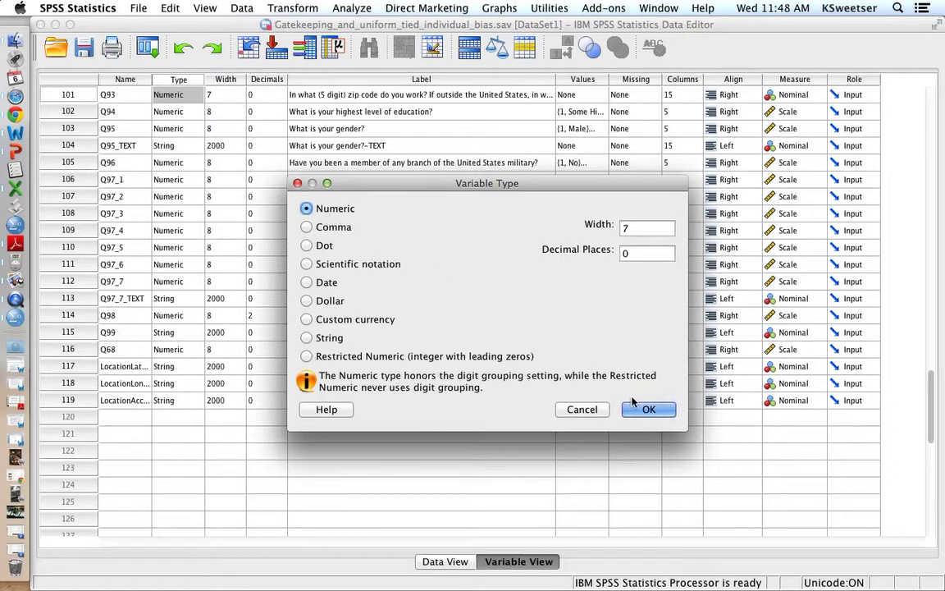
left_click(584, 410)
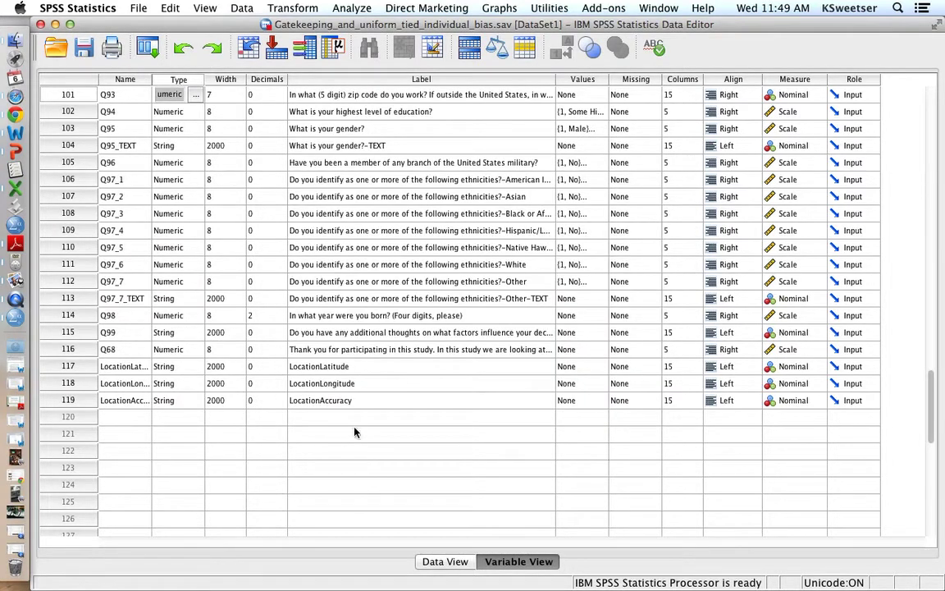
left_click(448, 563)
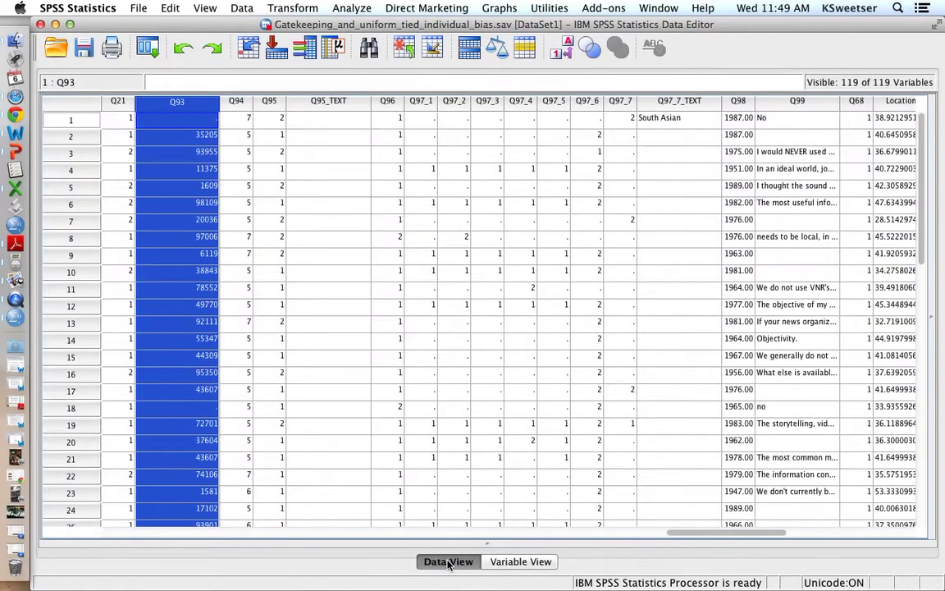
left_click(513, 563)
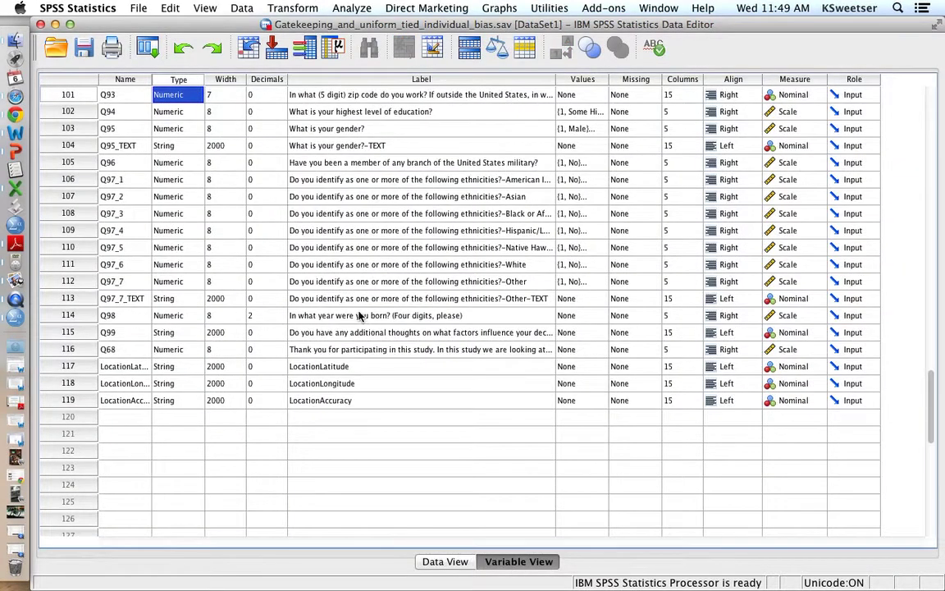
- Save As 'Gatekeeping_and_uniform_tied_individual_bias CLEANING DATA.sav' in Downloads
scroll(359, 316, "up", 10)
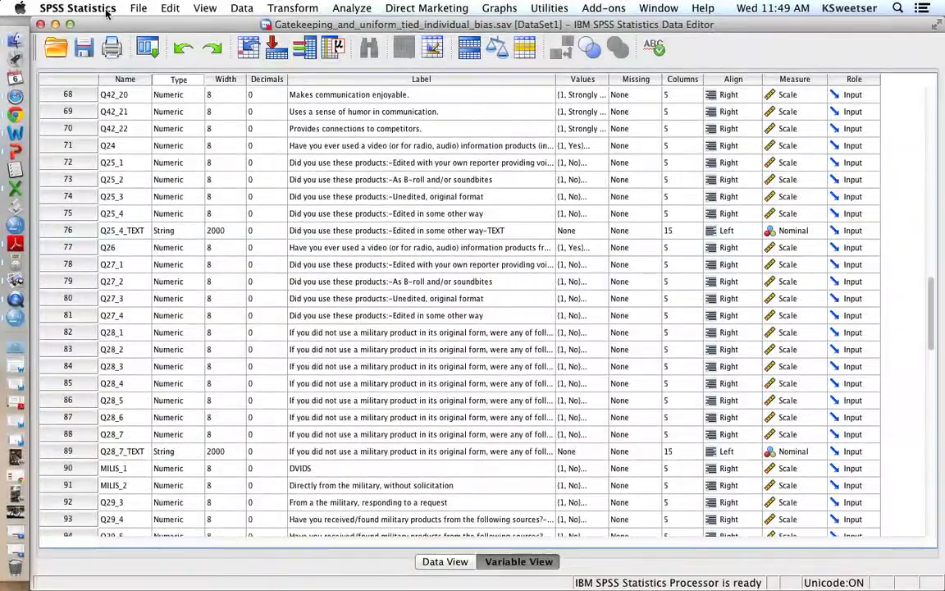
left_click(138, 8)
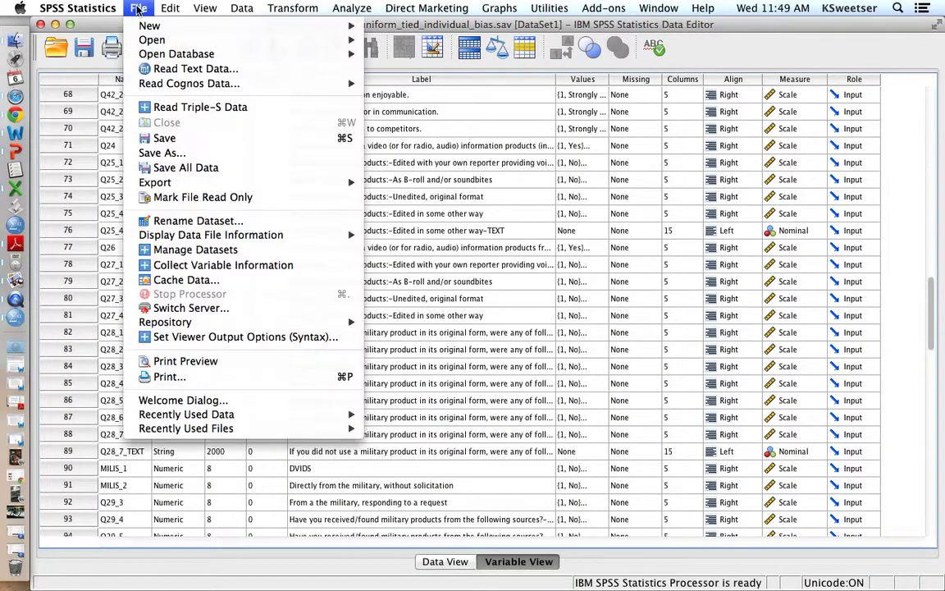
left_click(164, 154)
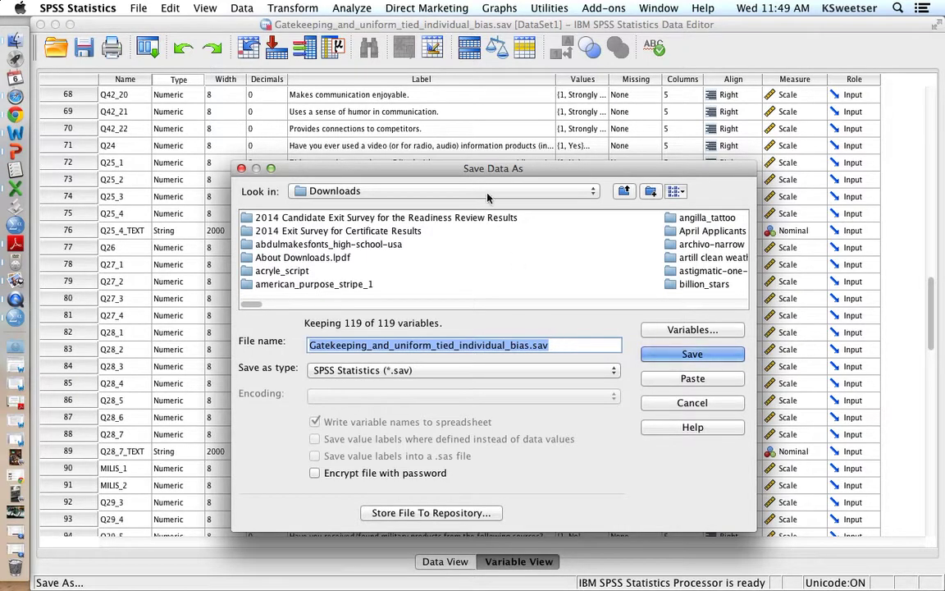
left_click(530, 345)
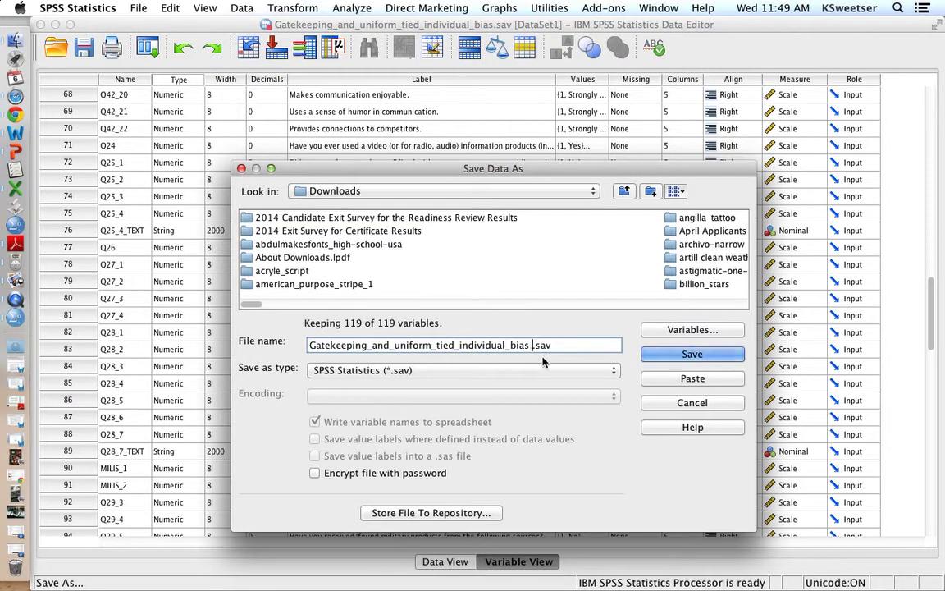
key("BackSpace")
type("CLEANING DATA")
left_click(696, 354)
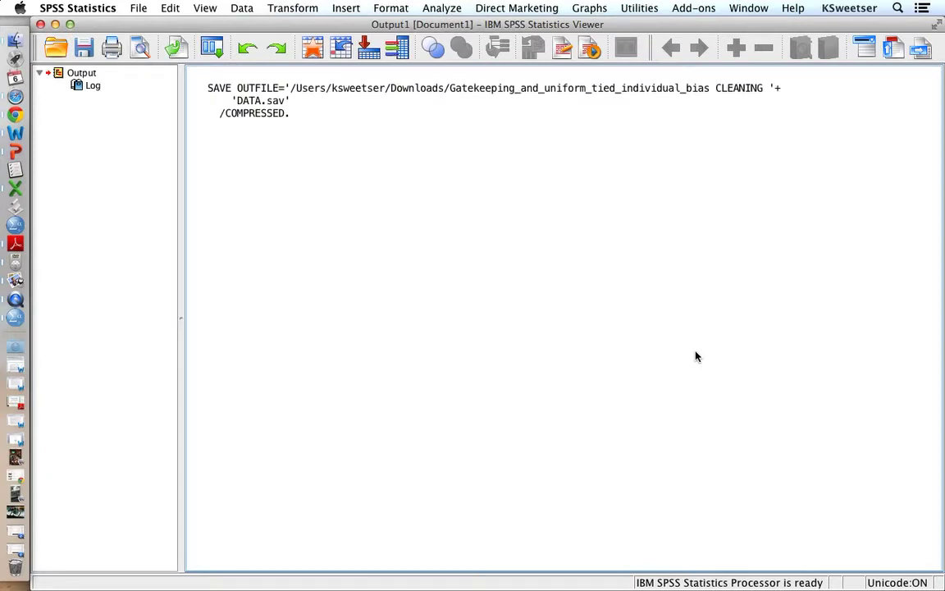
key("ctrl+Up")
left_click(539, 232)
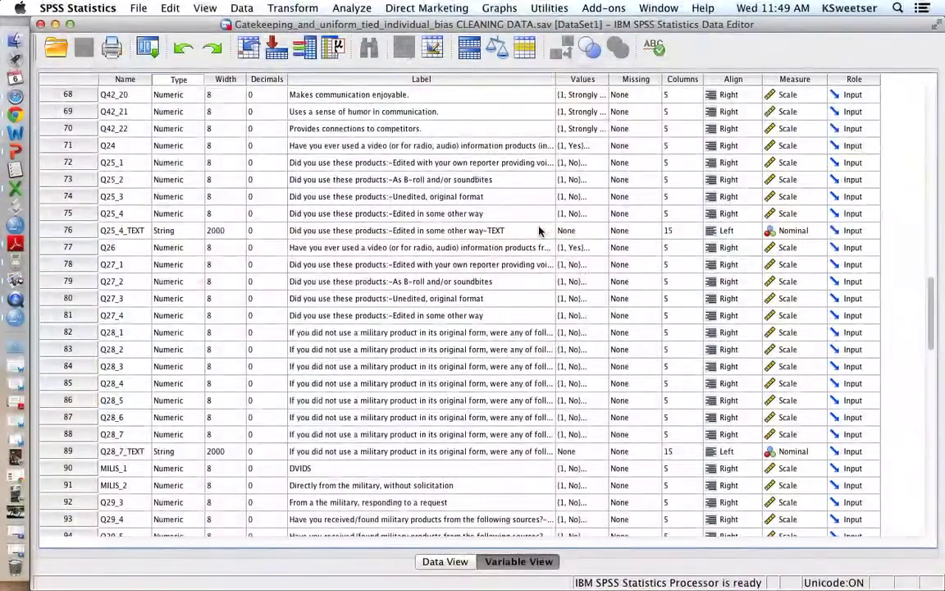
scroll(539, 231, "up", 15)
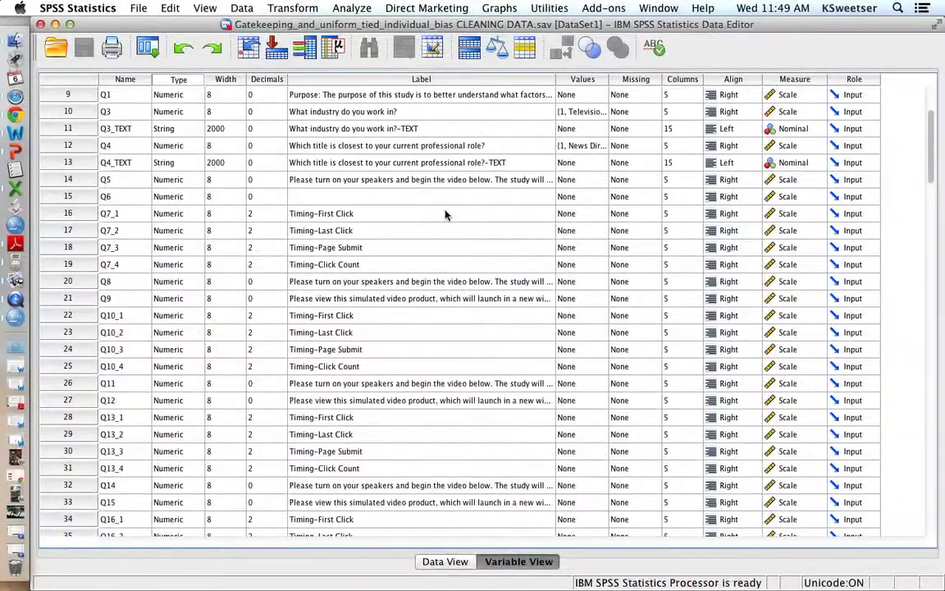
scroll(435, 206, "up", 3)
scroll(425, 202, "down", 20)
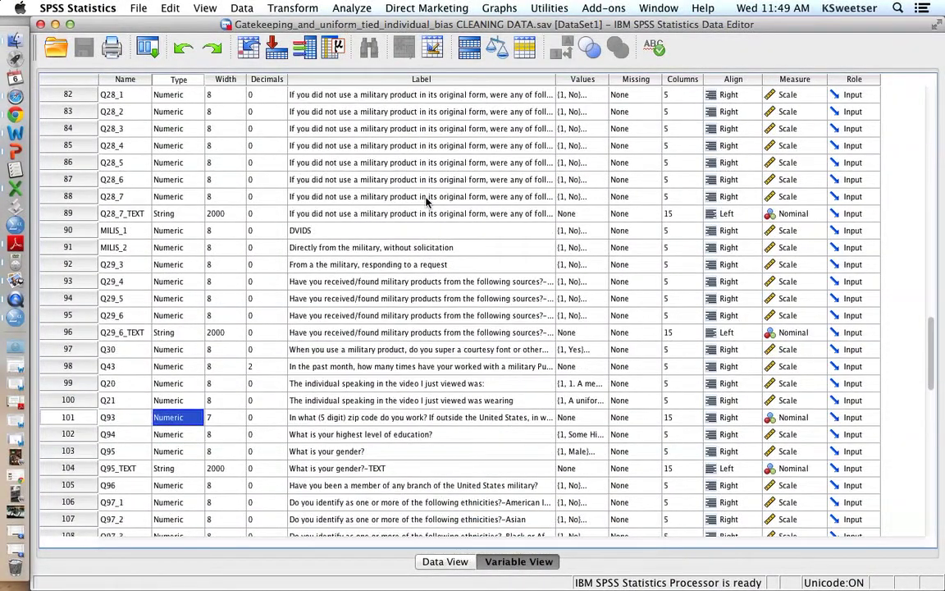
scroll(425, 202, "down", 1)
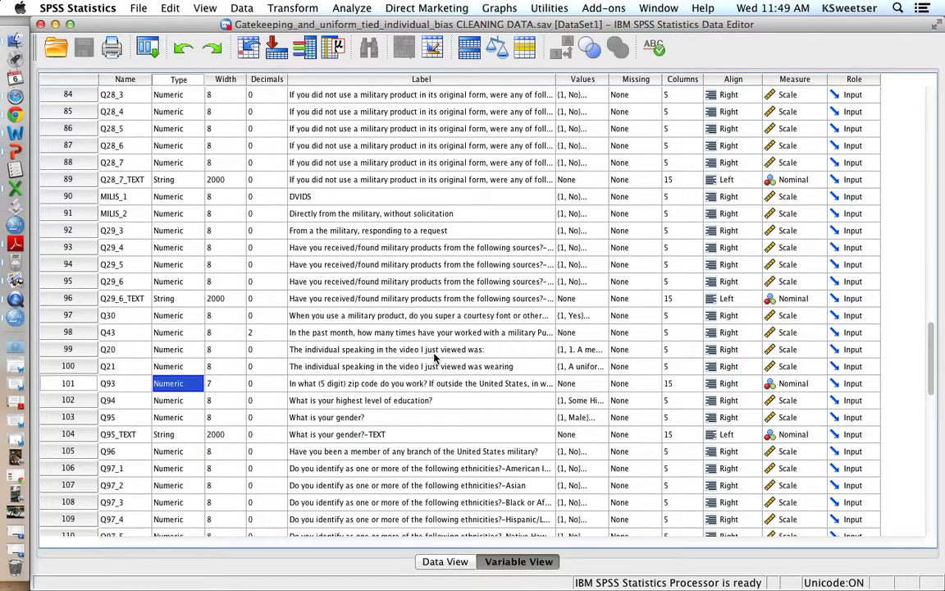
left_click(123, 79)
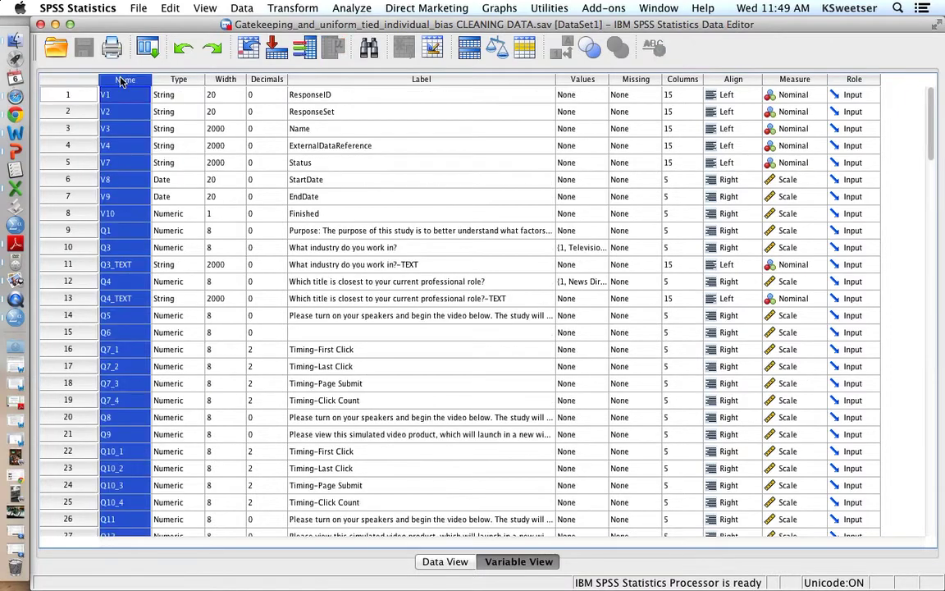
scroll(136, 166, "down", 20)
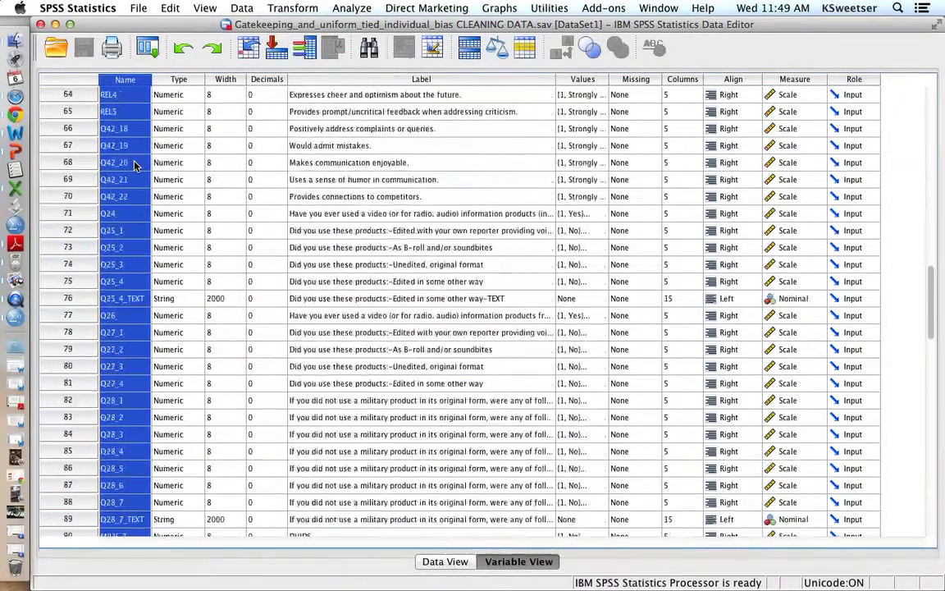
left_click(421, 79)
scroll(422, 279, "down", 20)
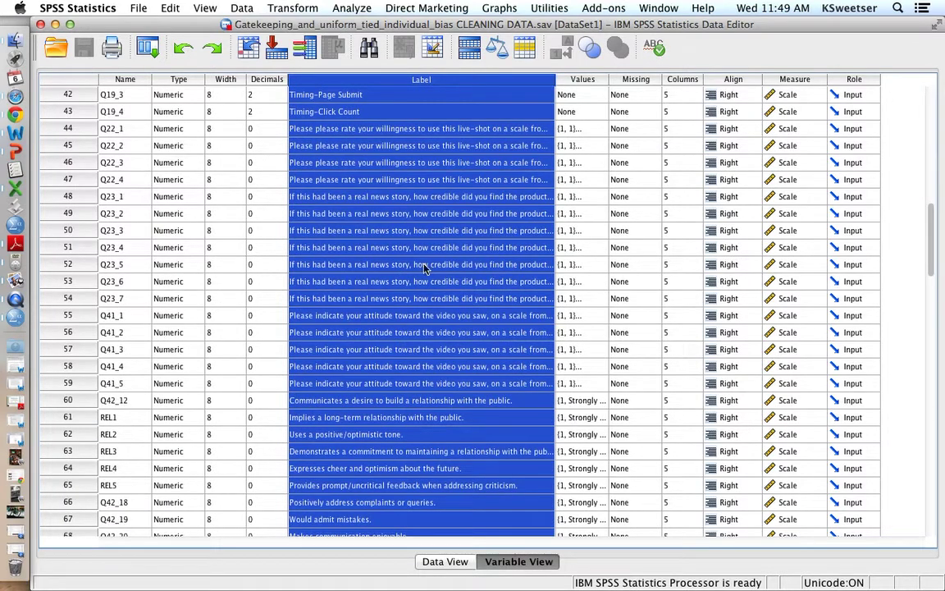
left_click(378, 235)
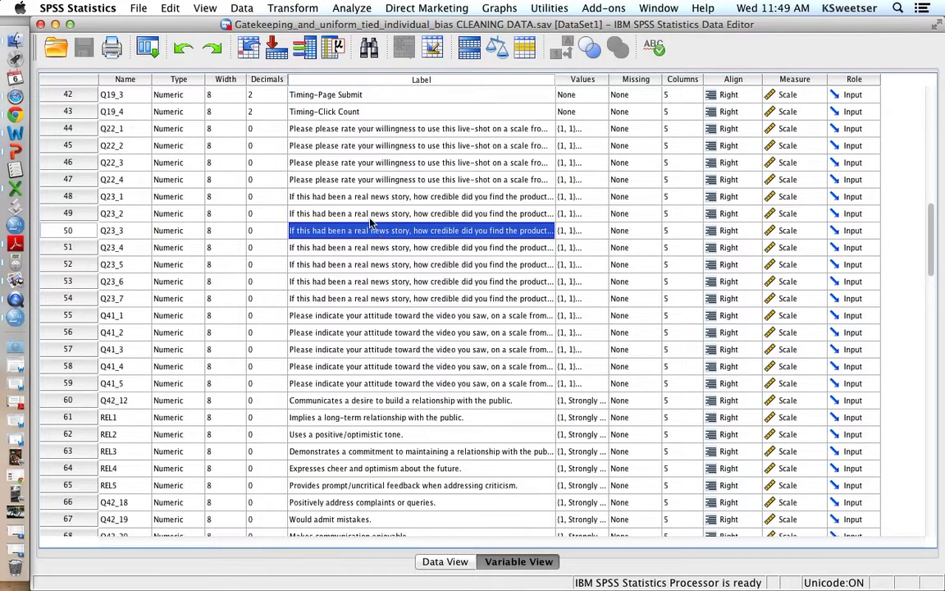
left_click_drag(362, 198, 364, 307)
scroll(364, 307, "down", 6)
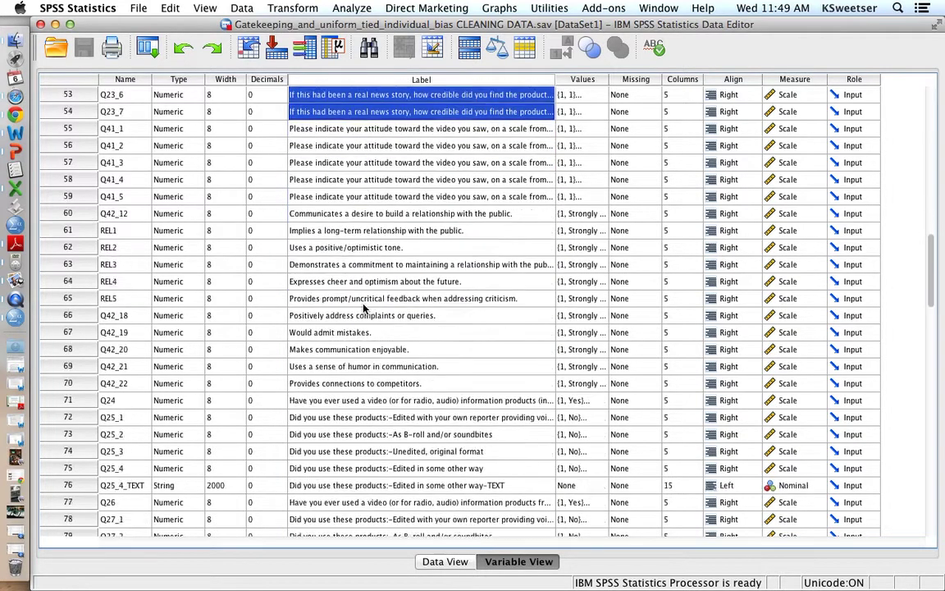
left_click(355, 202)
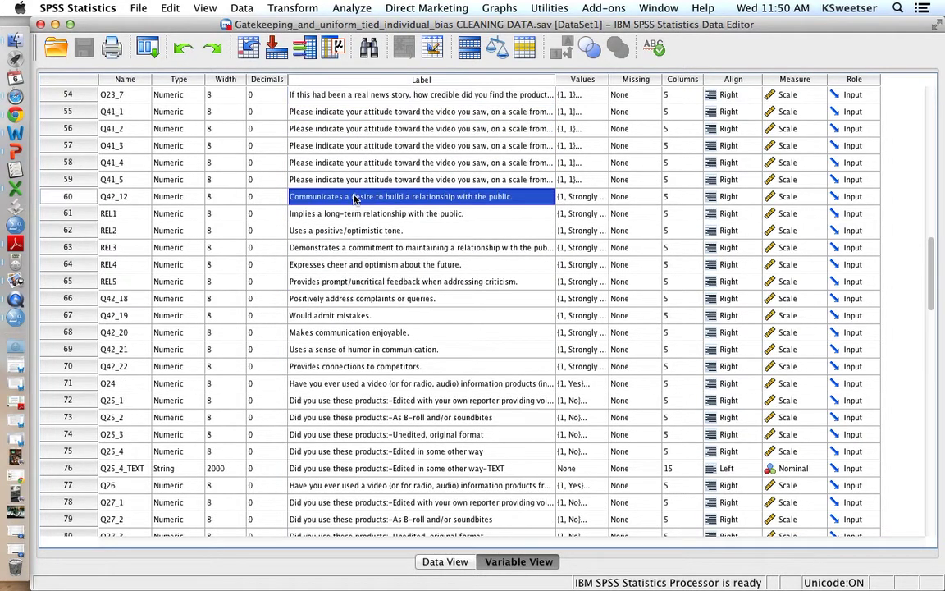
left_click_drag(355, 199, 361, 366)
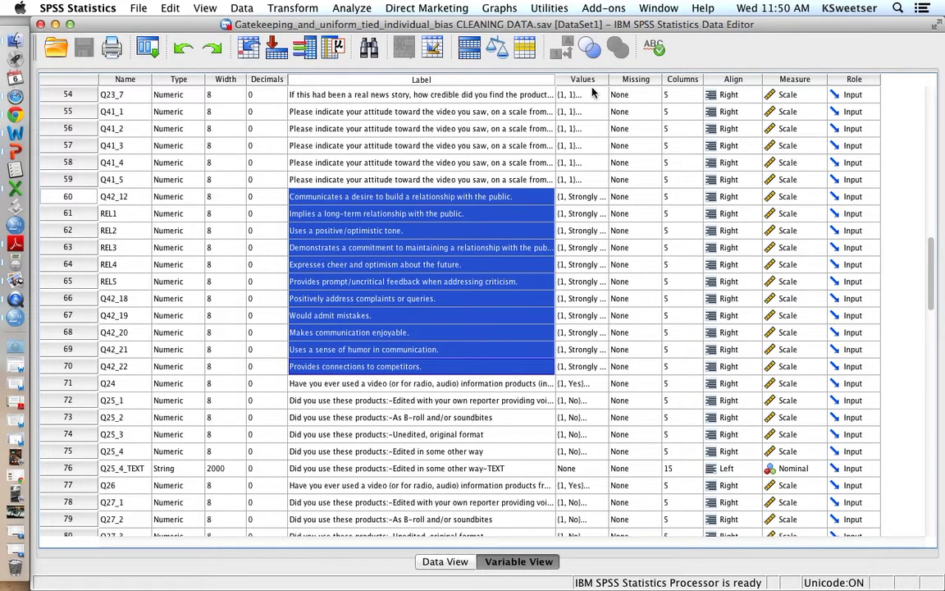
- Review REL5's value labels (1 Strongly disagree to 5 Strongly Agree), then switch to QuickTime Player
left_click(588, 287)
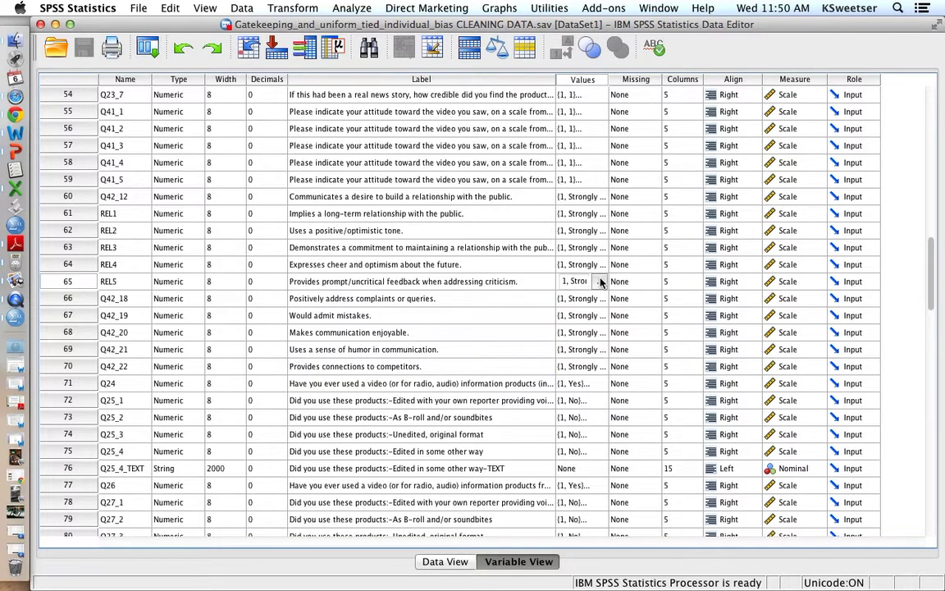
left_click(601, 282)
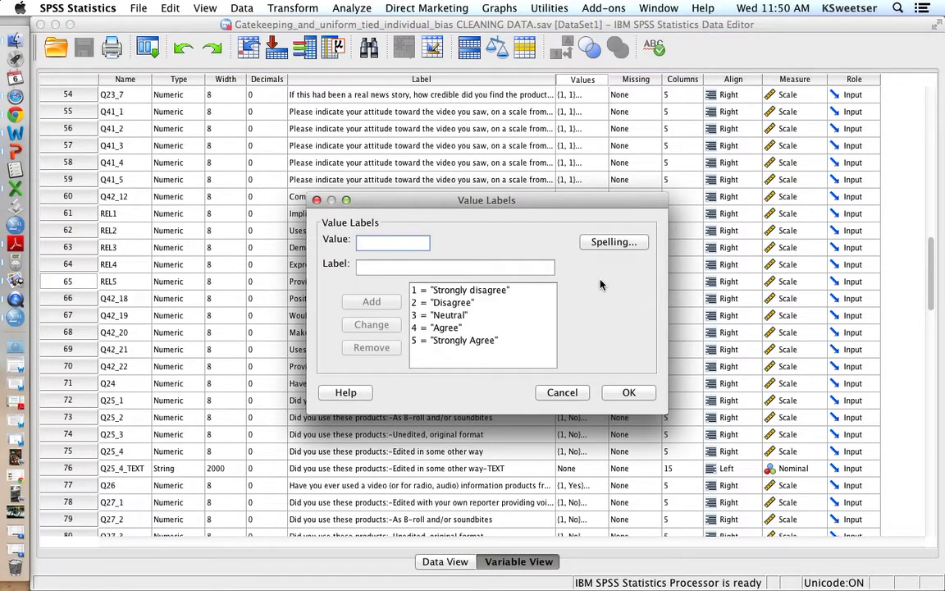
left_click(563, 393)
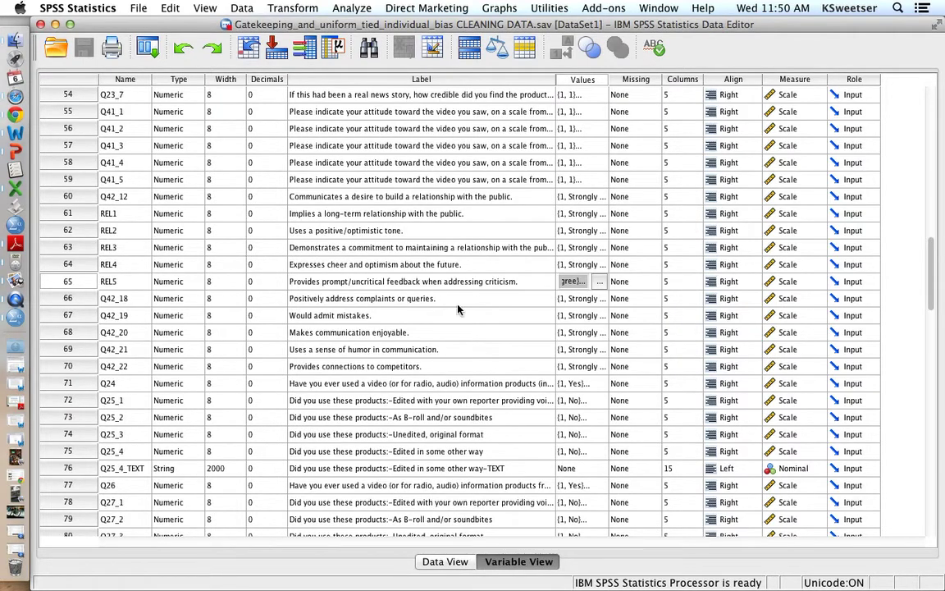
scroll(459, 304, "down", 10)
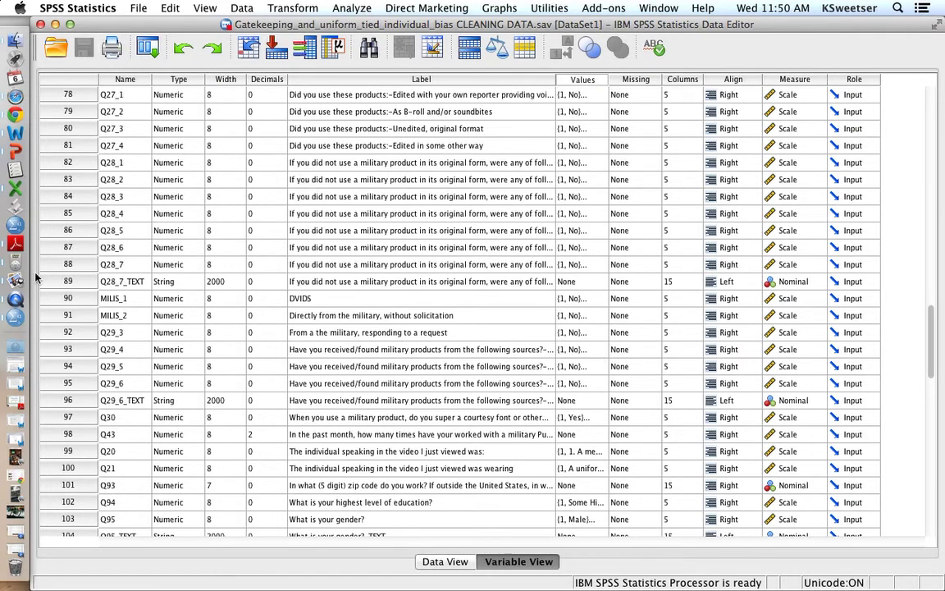
left_click(25, 226)
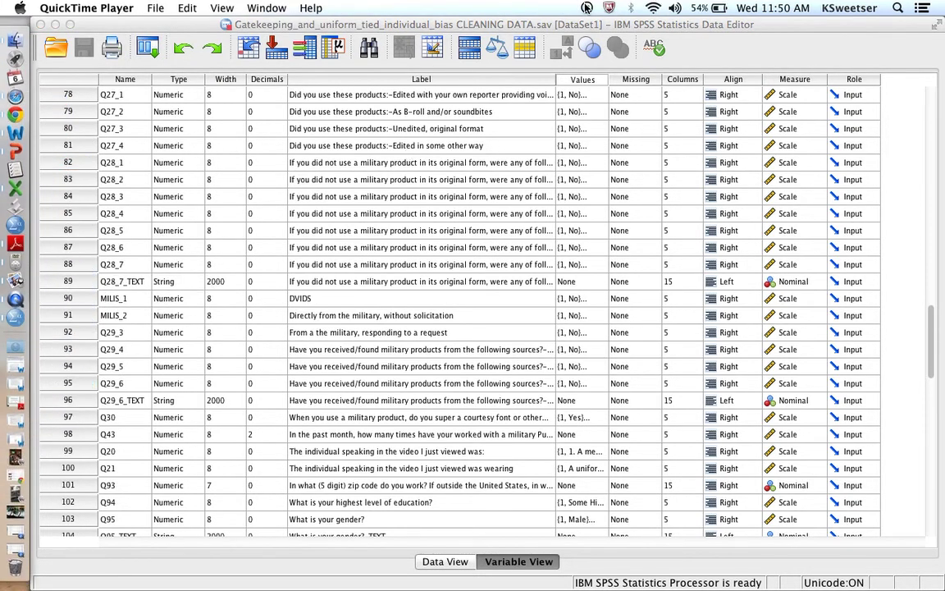